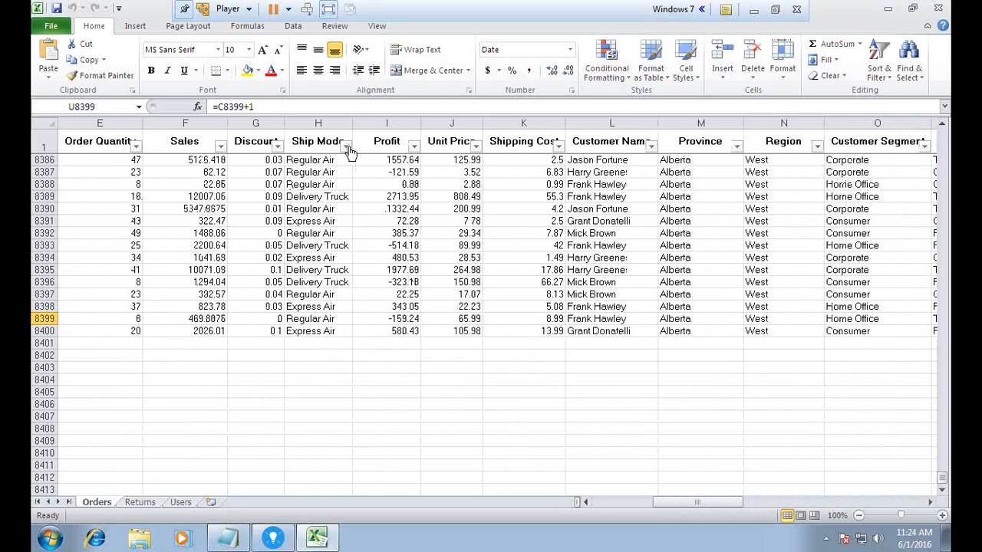
Examine the Ship Mode filter values on the Orders sheet and close the workbook.
click(346, 145)
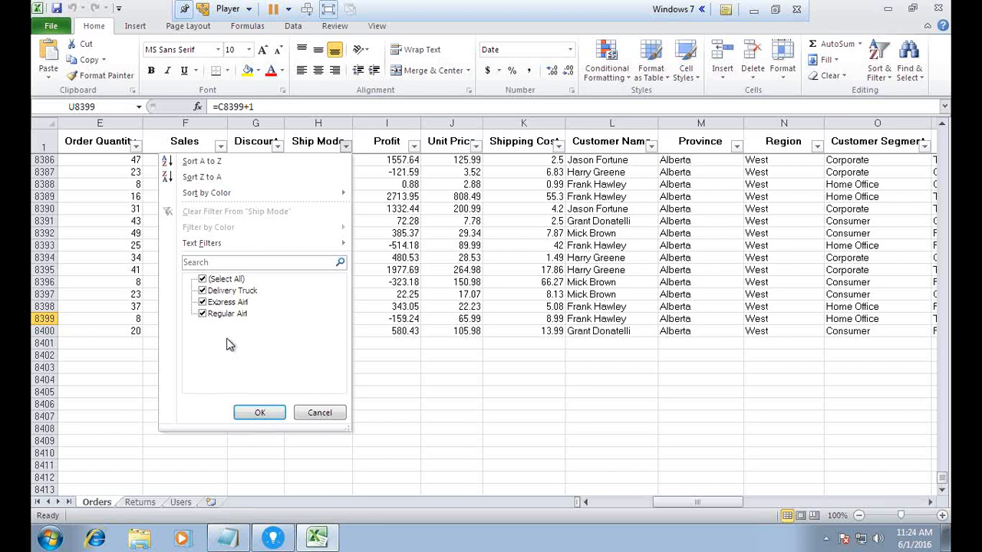
click(323, 416)
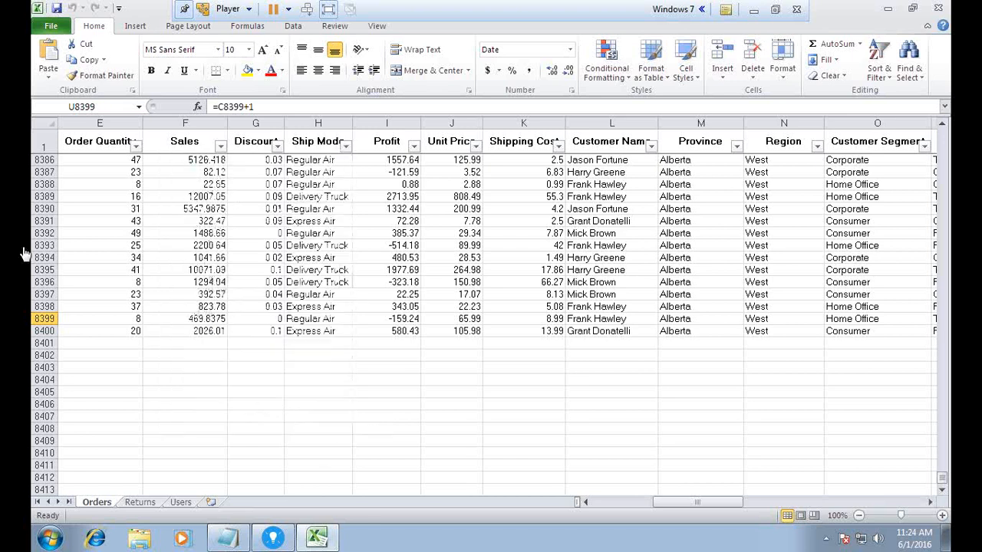
click(937, 7)
Switch to TIBCO Spotfire and add the Sales Excel file from the Desktop as a new data table.
click(273, 538)
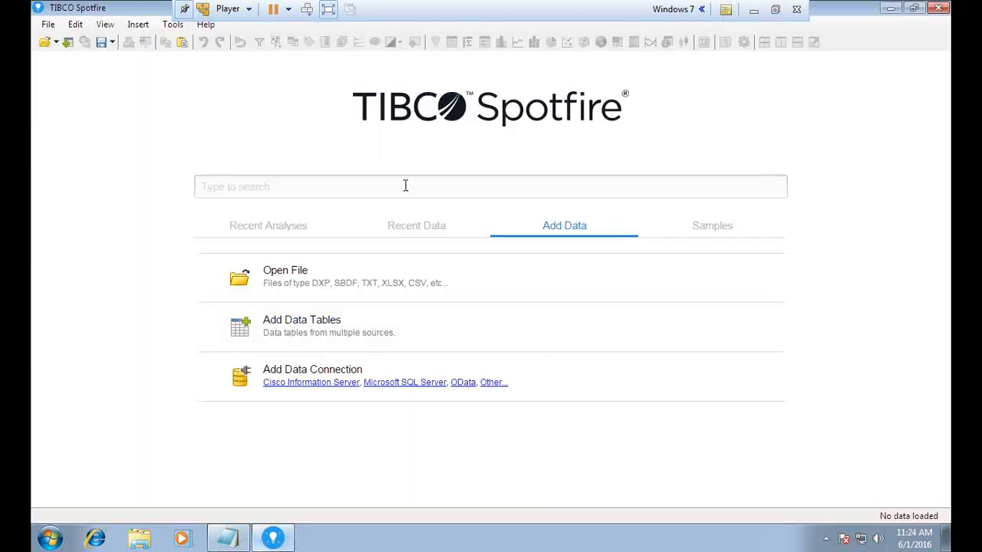
click(303, 325)
click(667, 121)
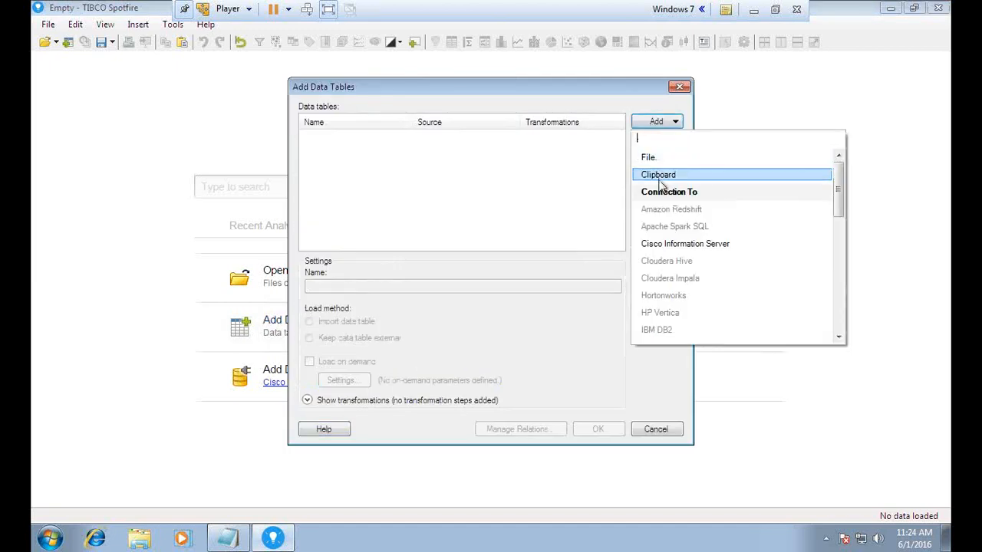
click(660, 159)
scroll(481, 240, down, 1)
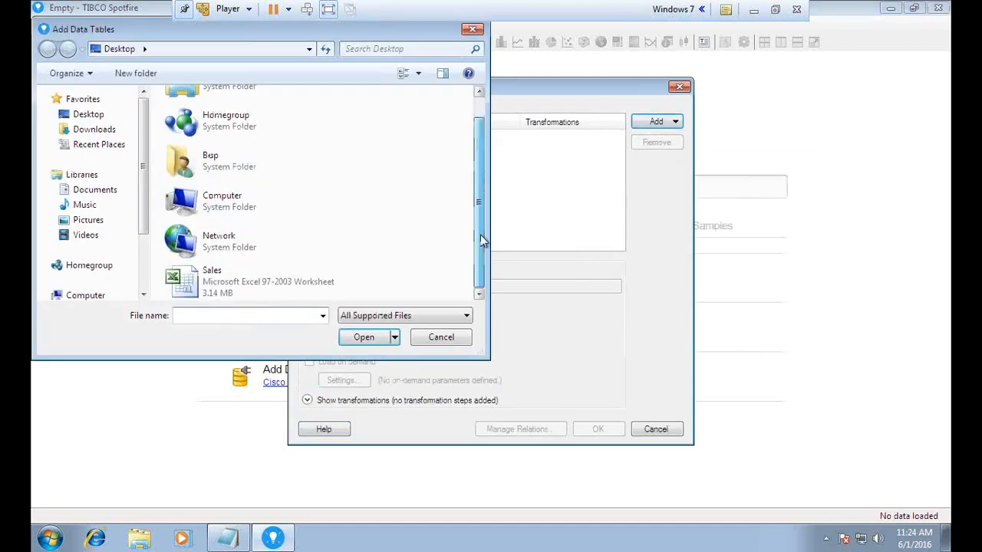
click(218, 281)
click(374, 339)
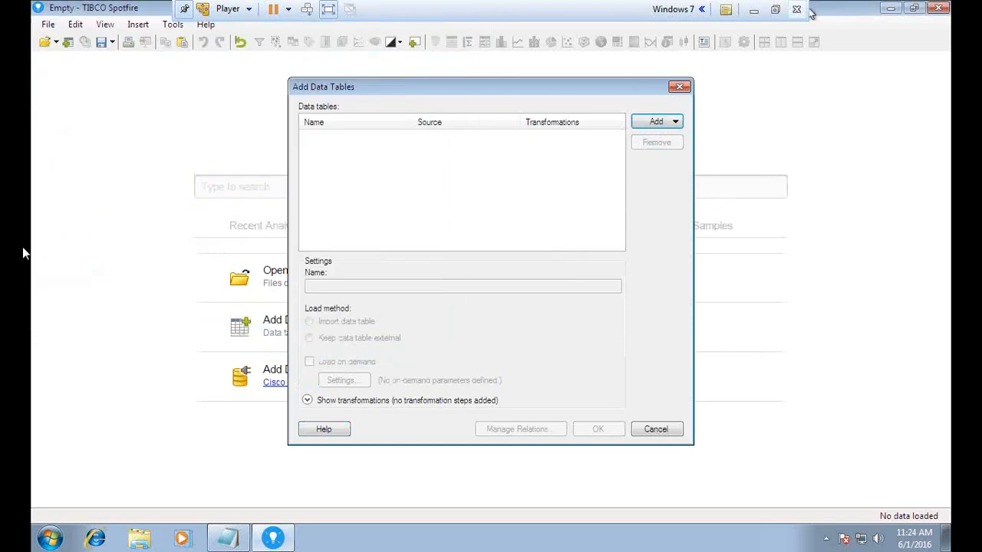
click(775, 9)
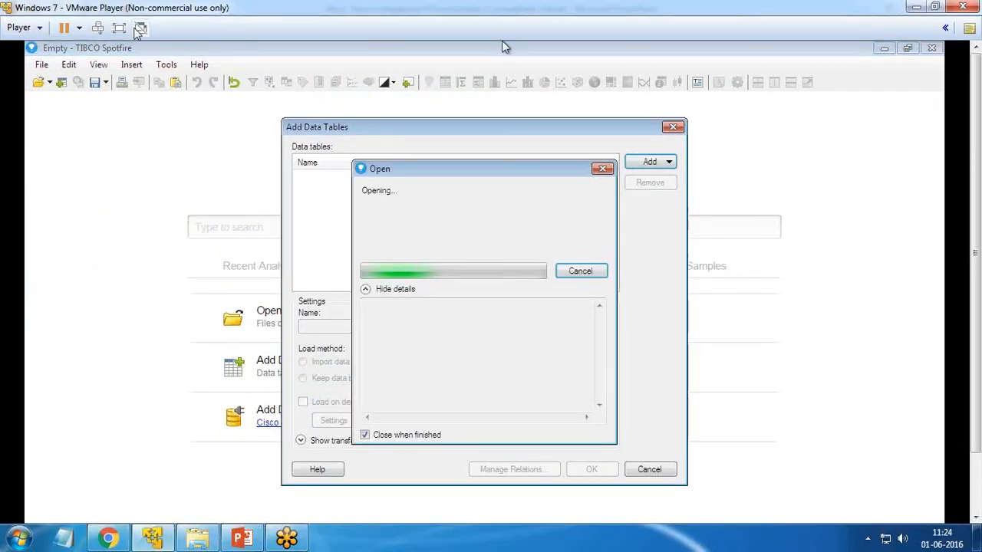
click(120, 28)
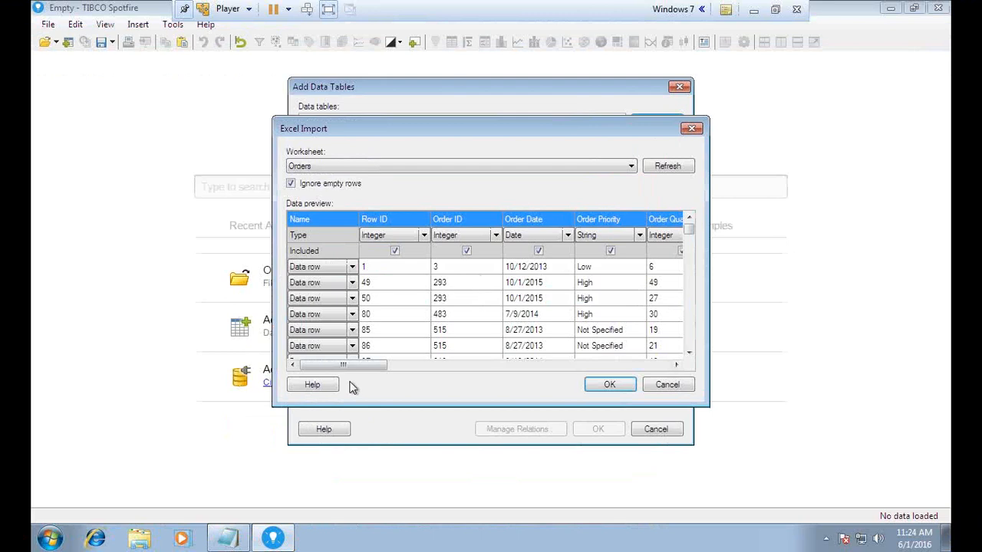
Check the columns in the Orders worksheet preview and import it as the Sales data table.
drag(353, 365, 625, 365)
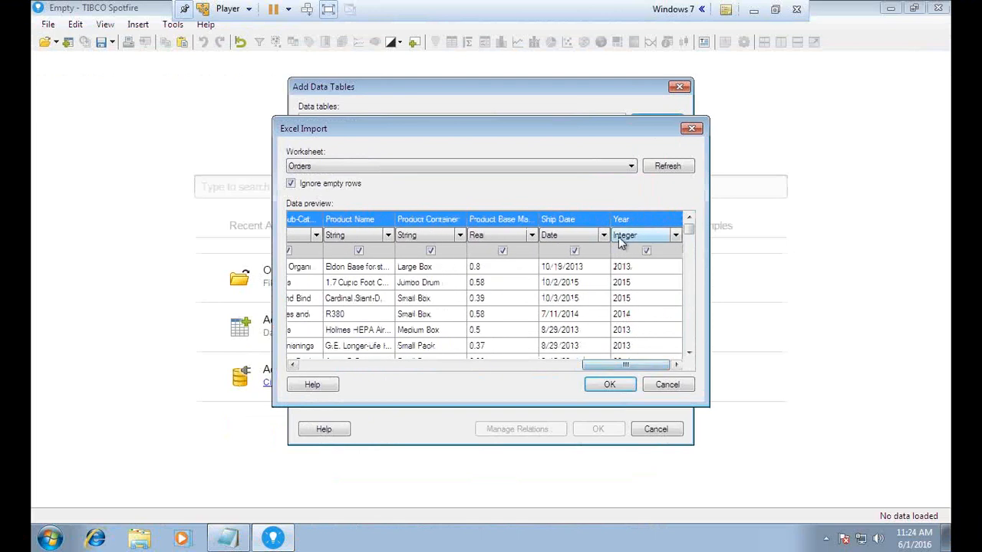
click(612, 386)
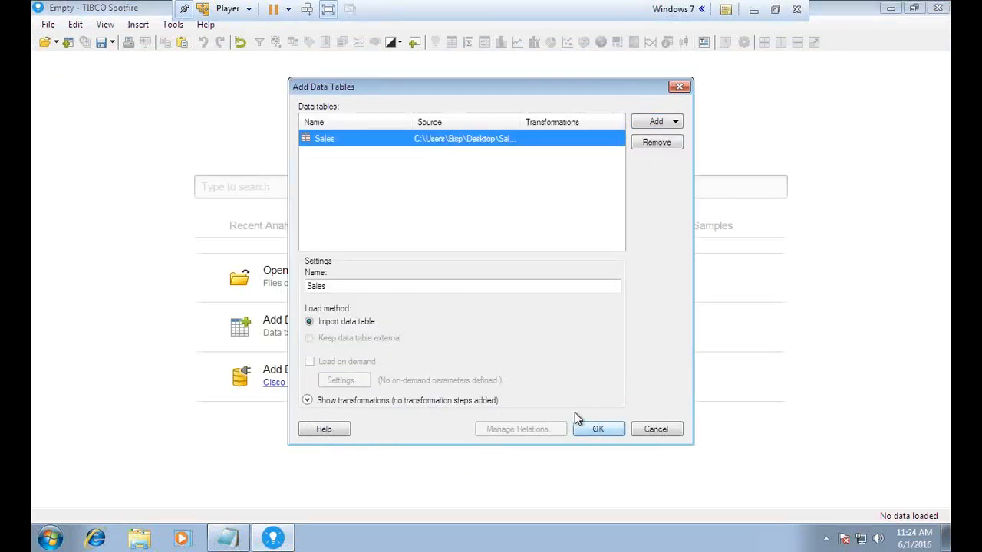
click(593, 419)
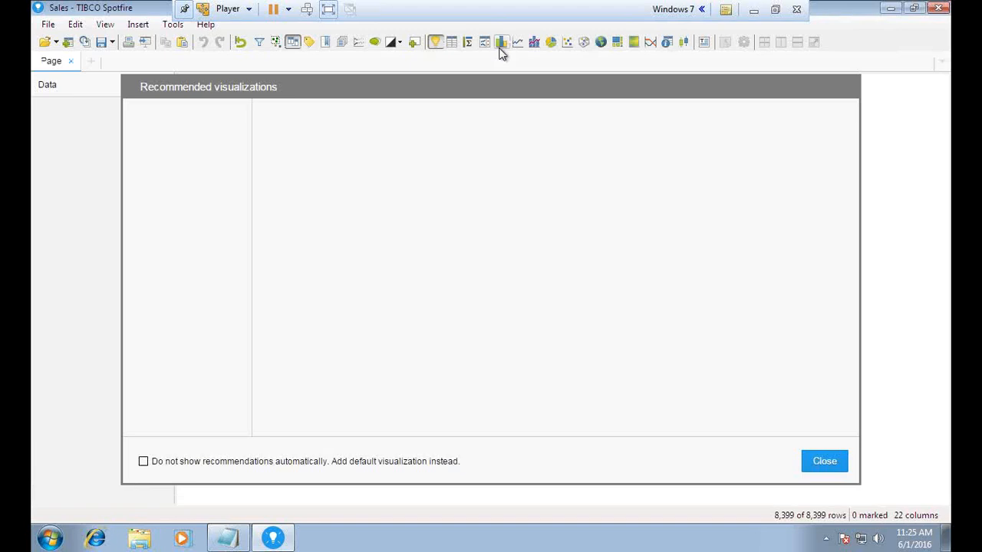
Dismiss the recommended visualizations, hide the column list of the Sales table and add a bar chart to the page.
click(845, 87)
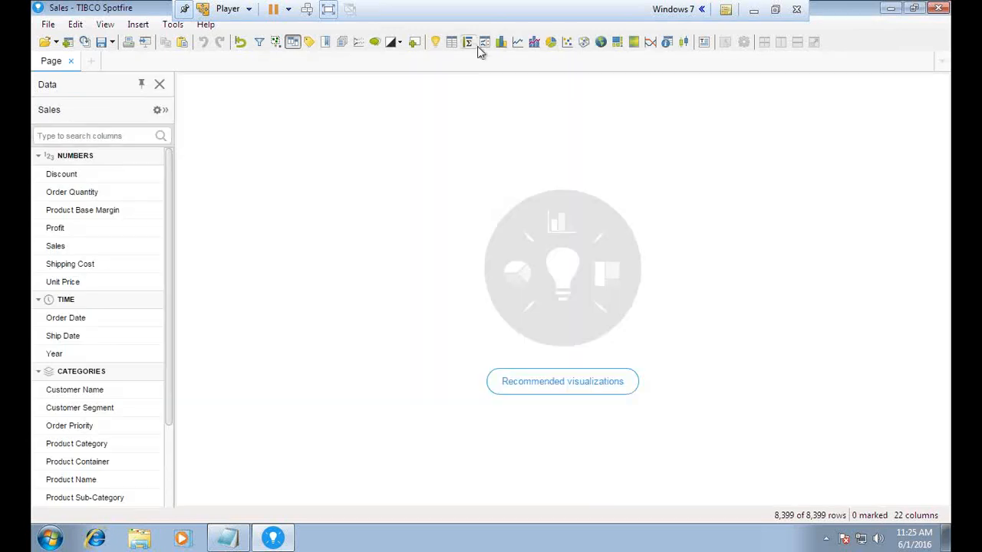
click(160, 86)
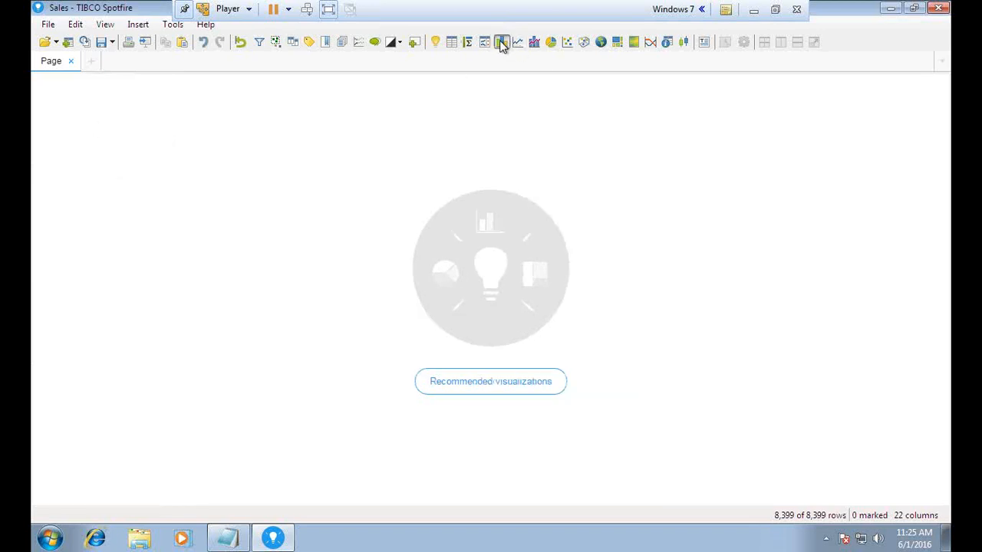
click(528, 315)
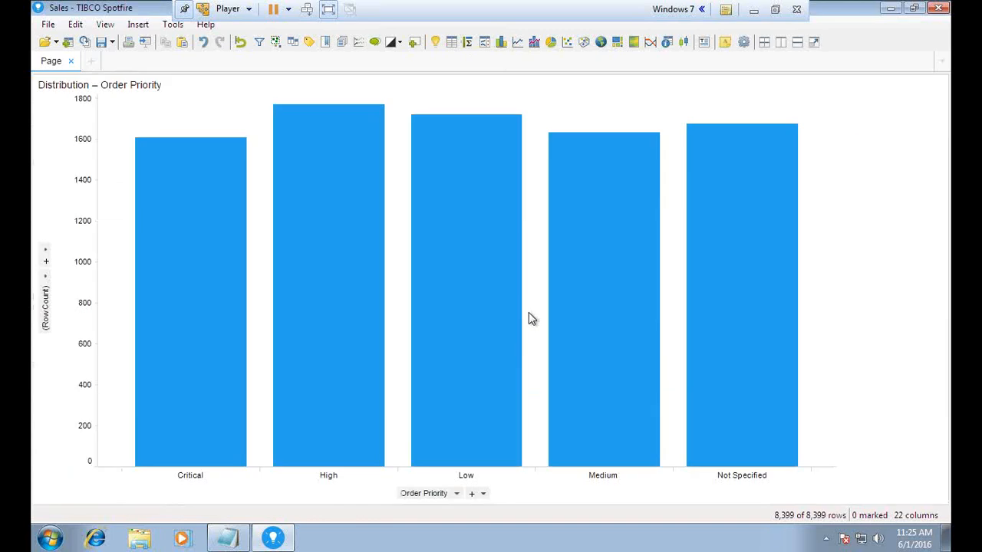
Set the bar chart's category axis to Year.
click(456, 495)
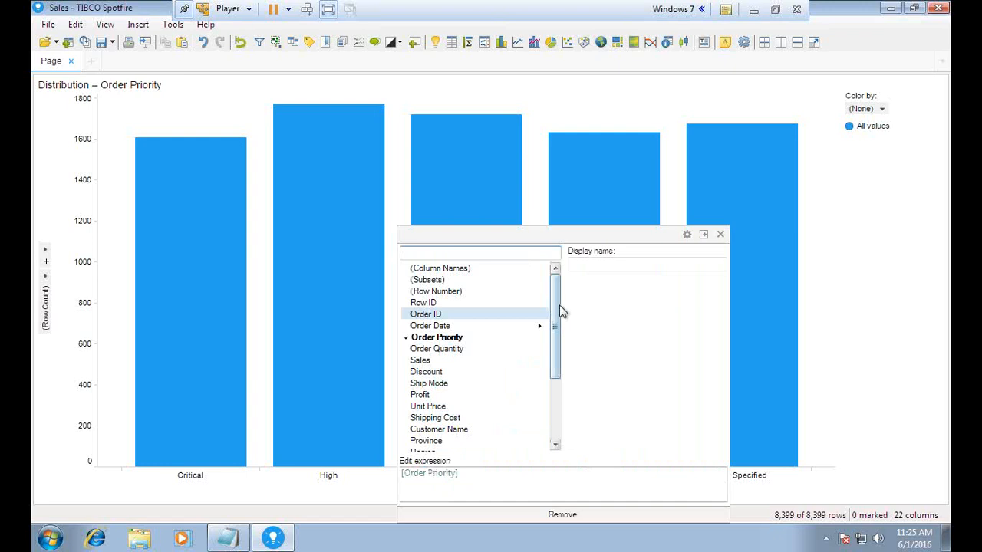
drag(560, 311, 560, 420)
click(419, 441)
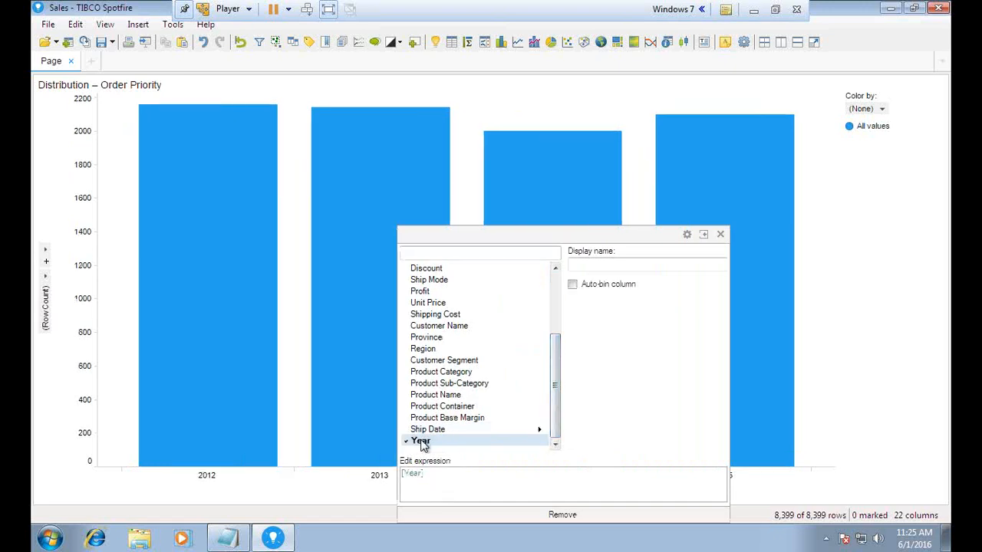
click(720, 234)
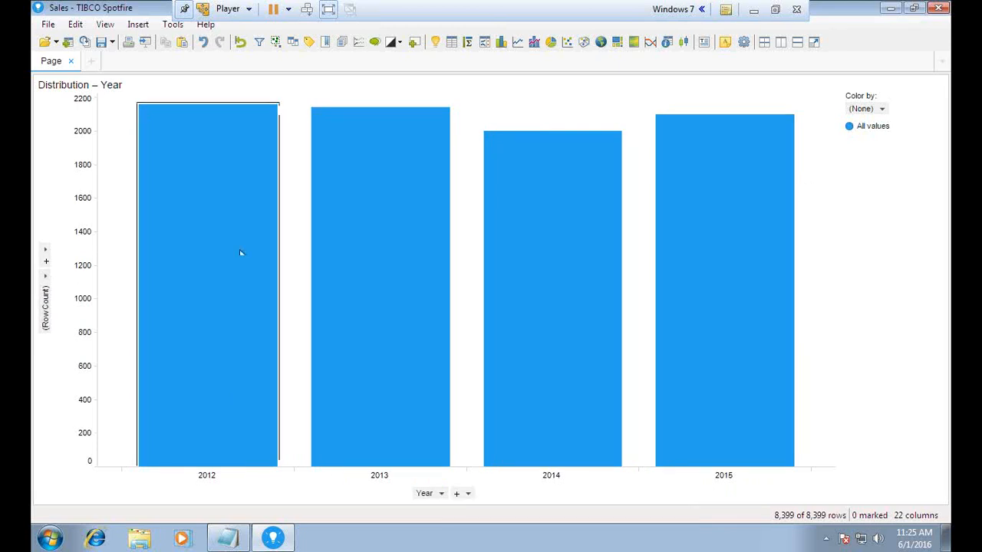
click(45, 288)
scroll(209, 306, down, 1)
scroll(209, 305, up, 1)
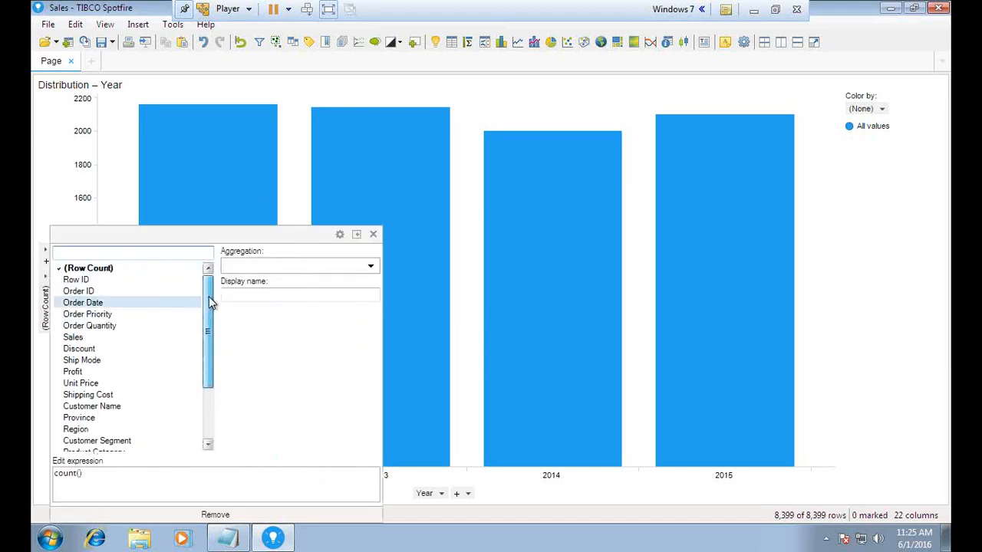
click(372, 234)
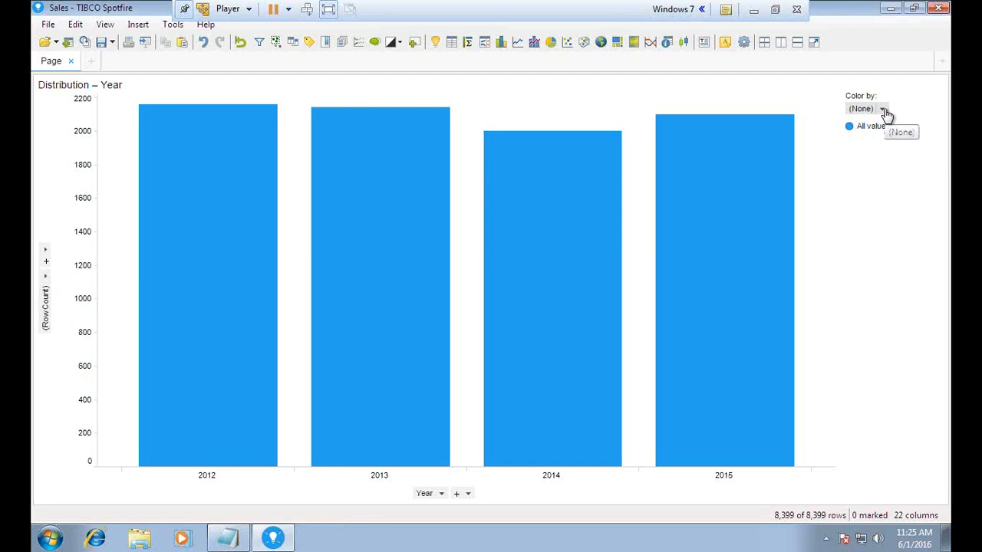
Color the bars of the chart by Ship Mode.
click(884, 111)
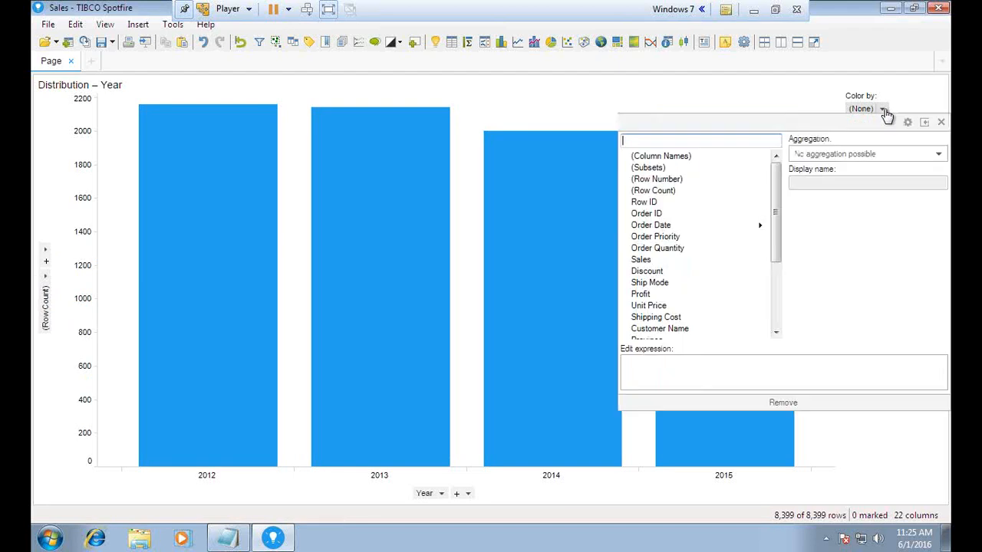
click(658, 282)
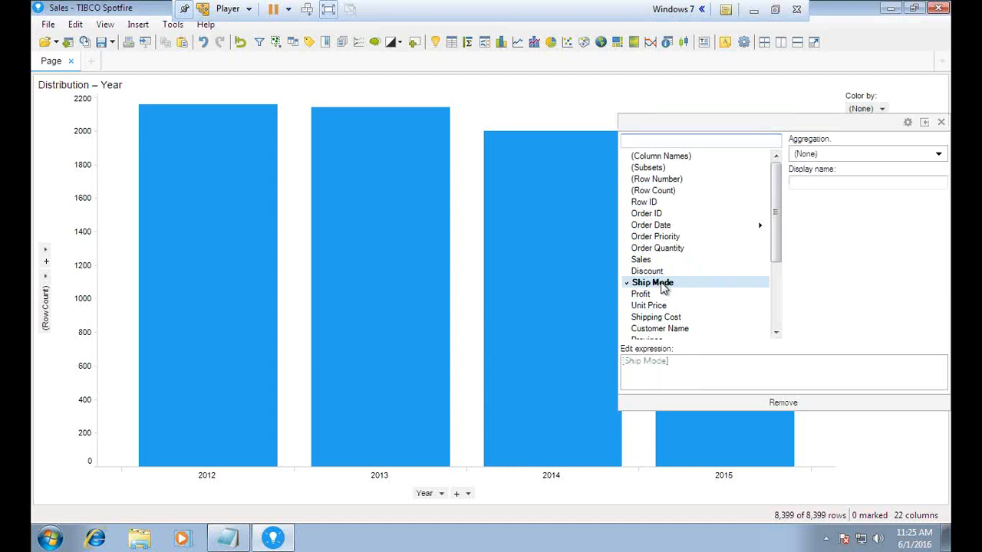
click(940, 122)
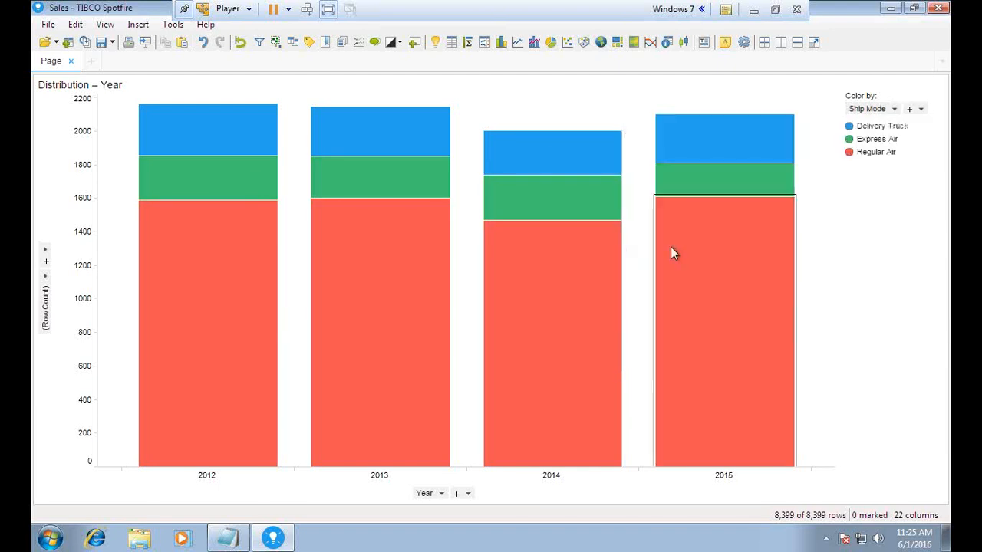
Change the bar chart's layout from stacked to side-by-side bars.
mouse_move(234, 247)
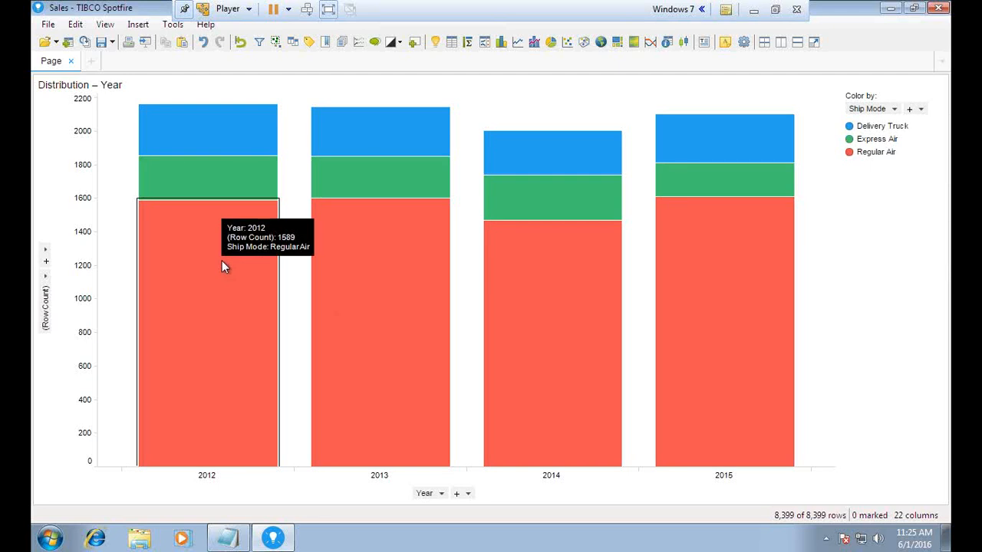
right_click(228, 230)
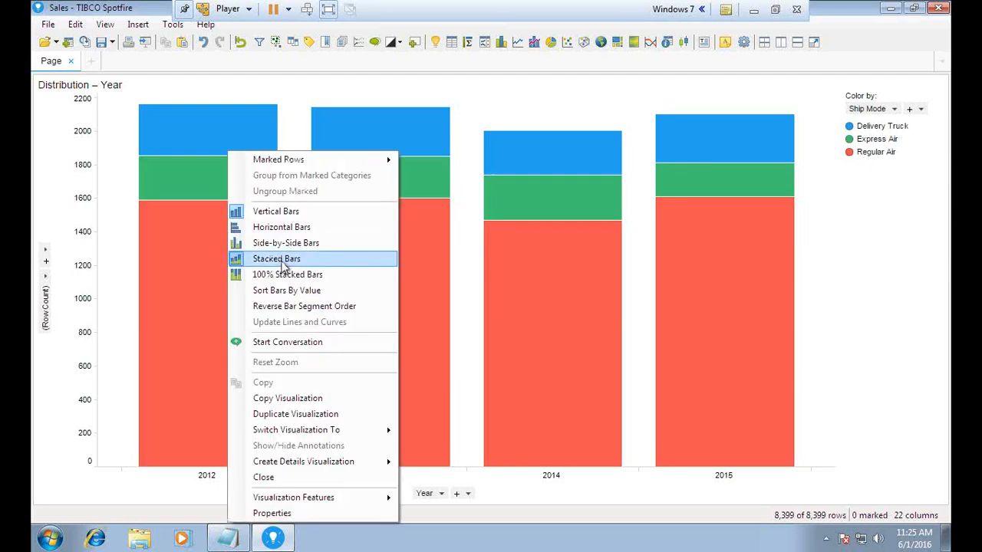
click(281, 255)
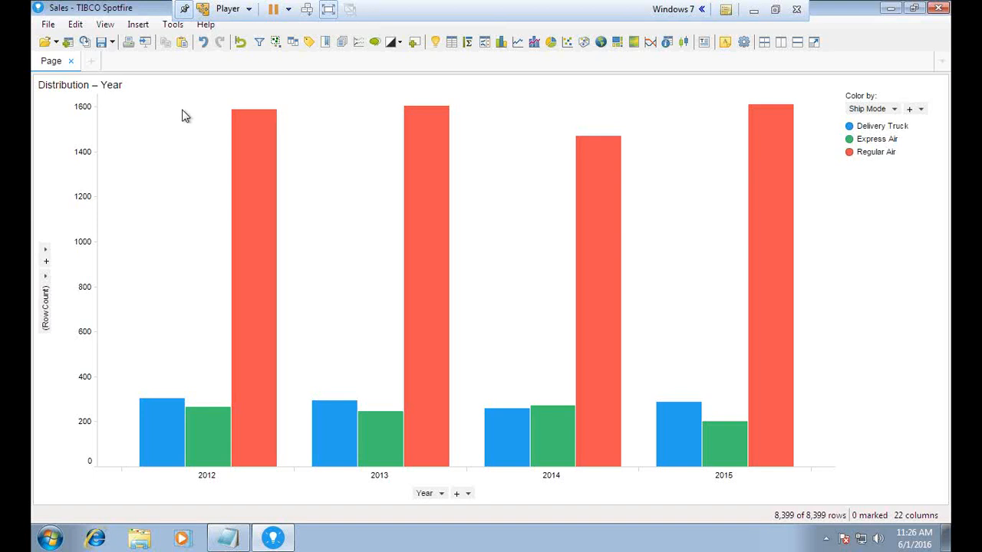
Show the horizontal average line Avg(Y) on the bar chart through its Lines & Curves properties.
right_click(162, 111)
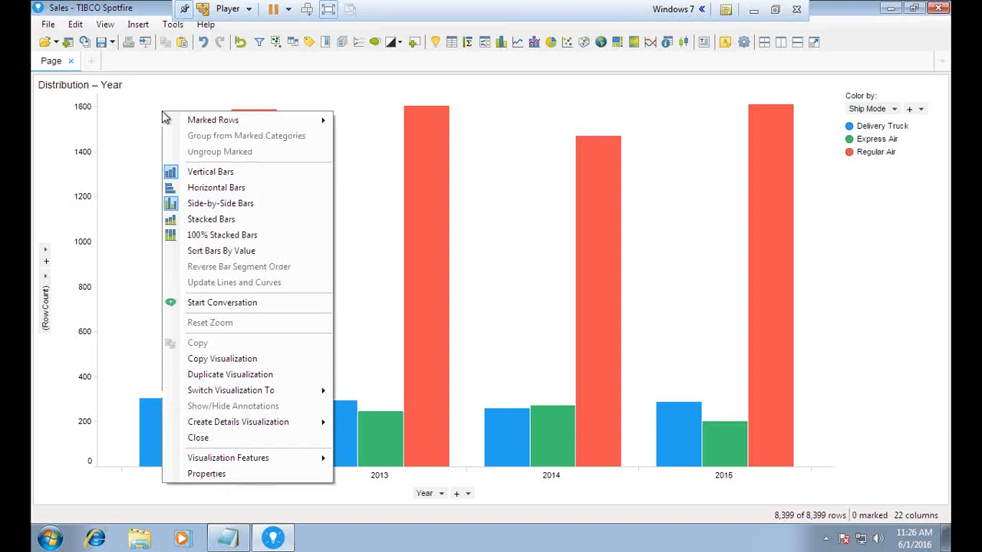
click(239, 478)
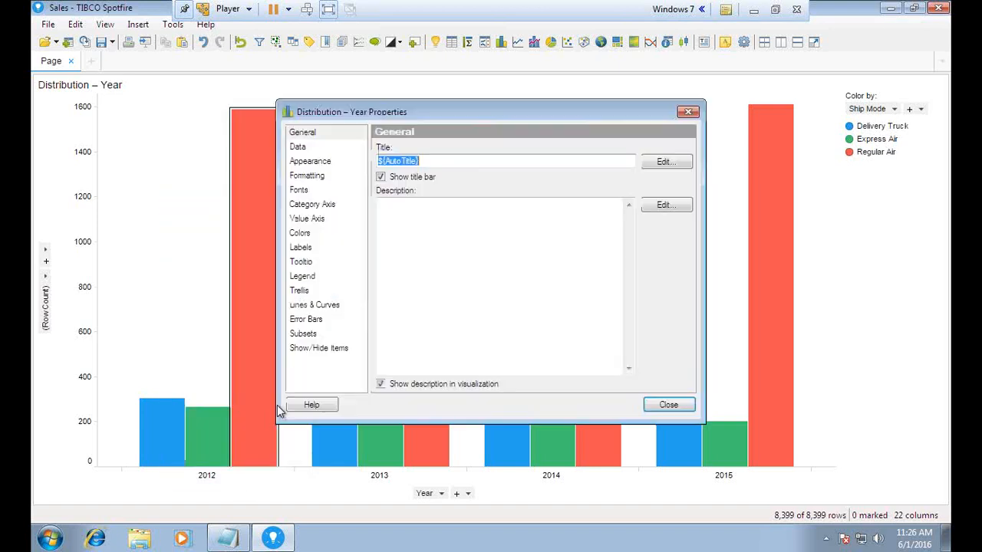
click(313, 305)
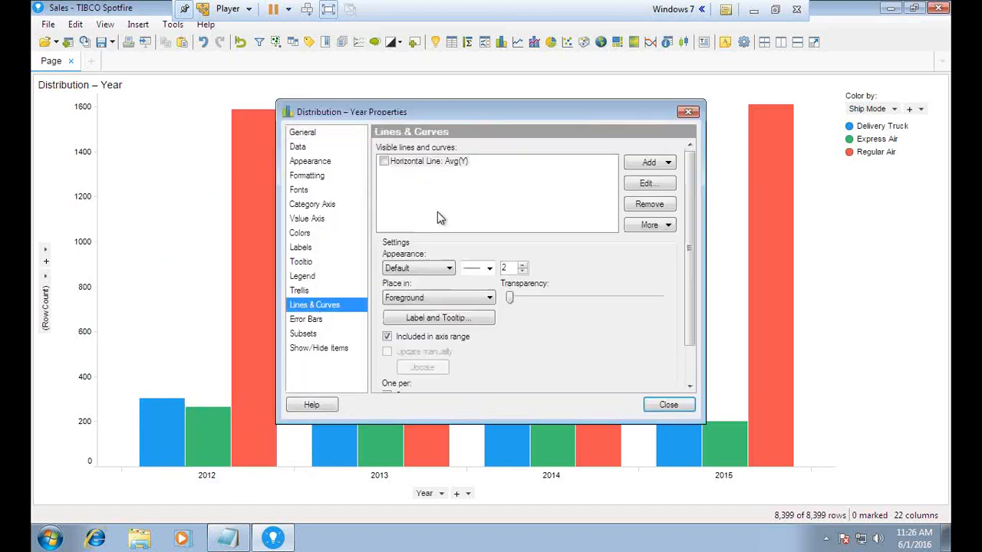
click(384, 162)
click(669, 405)
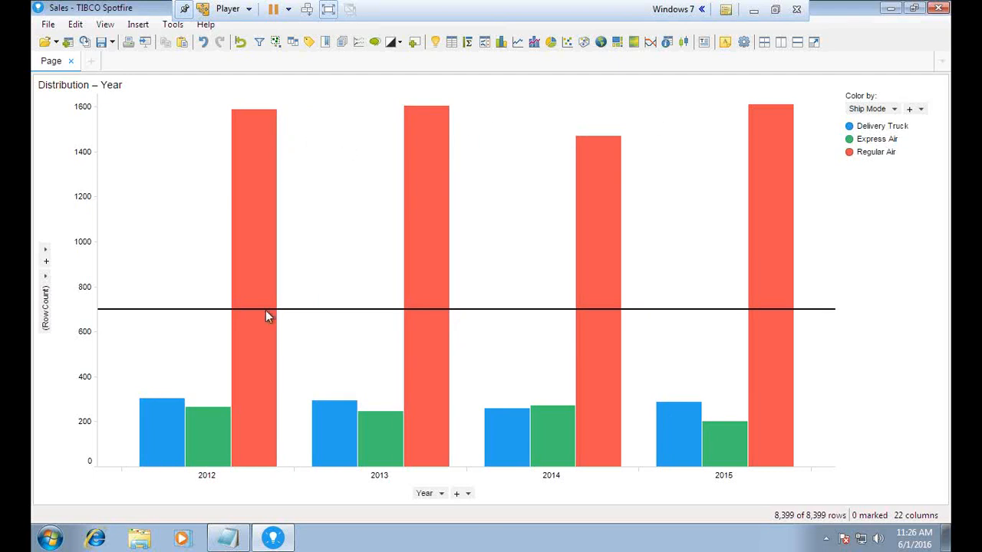
mouse_move(319, 309)
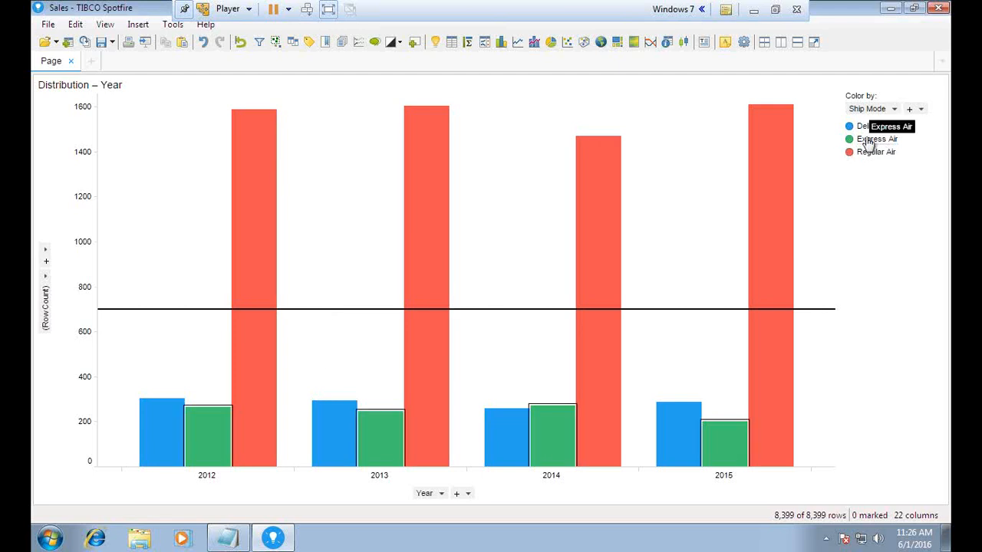
Hide the horizontal average line Avg(Y) in the bar chart's properties.
right_click(316, 116)
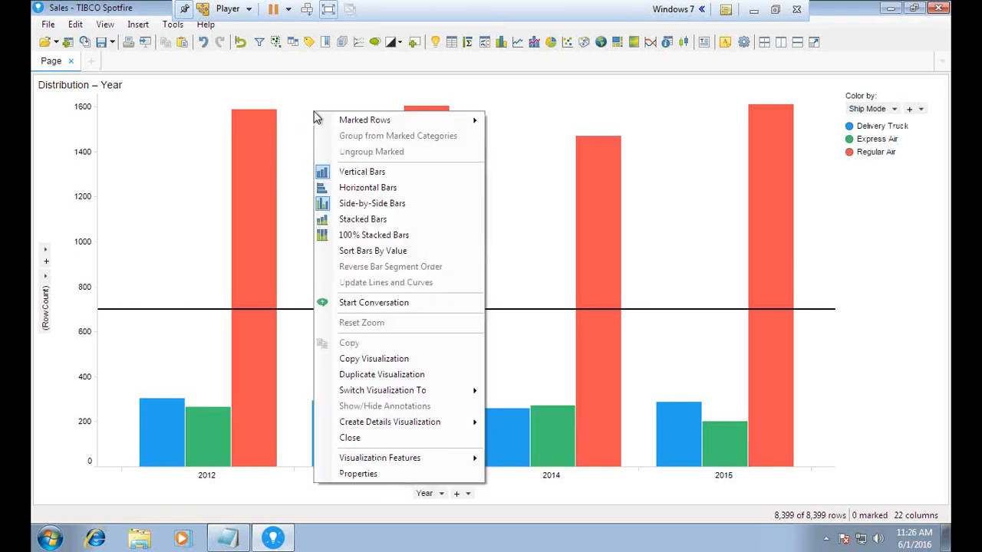
click(362, 475)
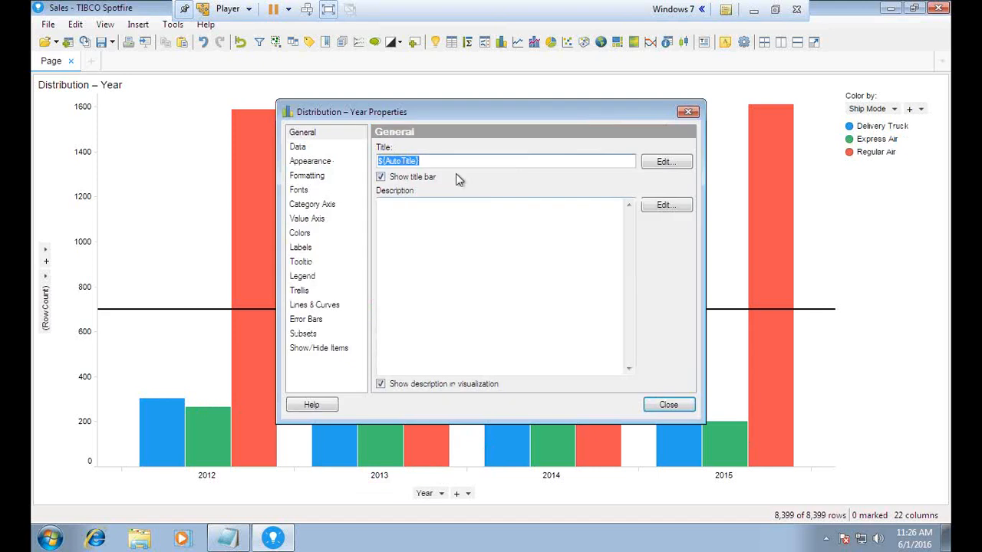
click(315, 305)
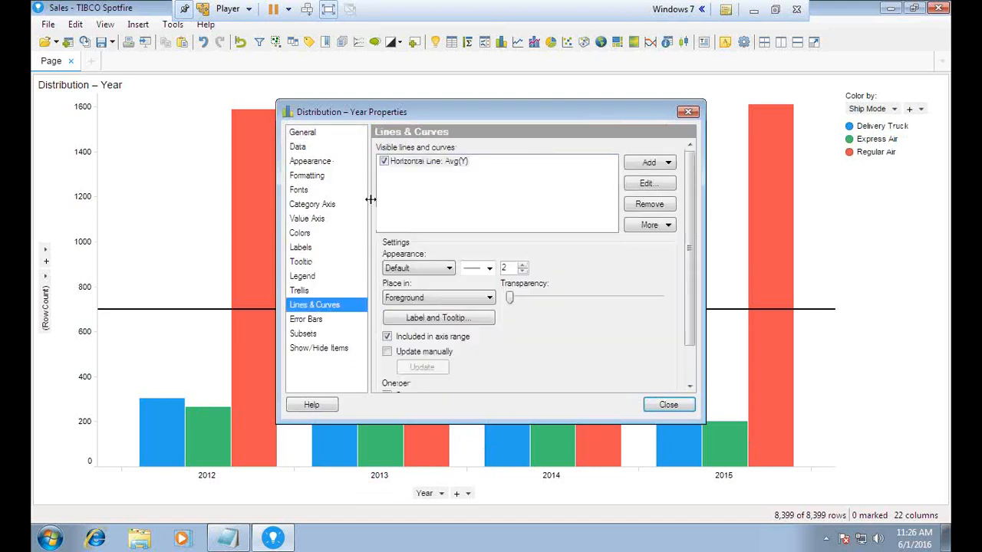
click(388, 162)
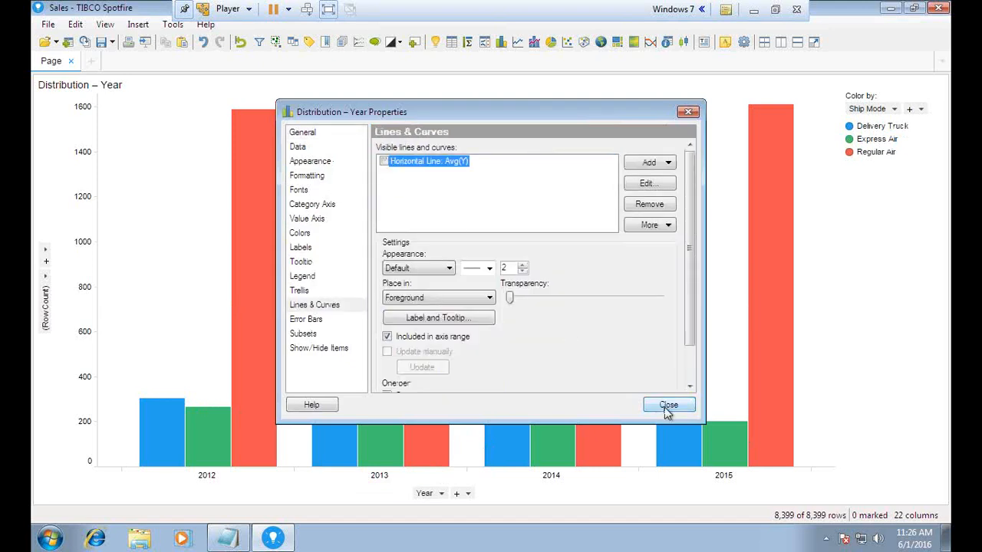
click(667, 406)
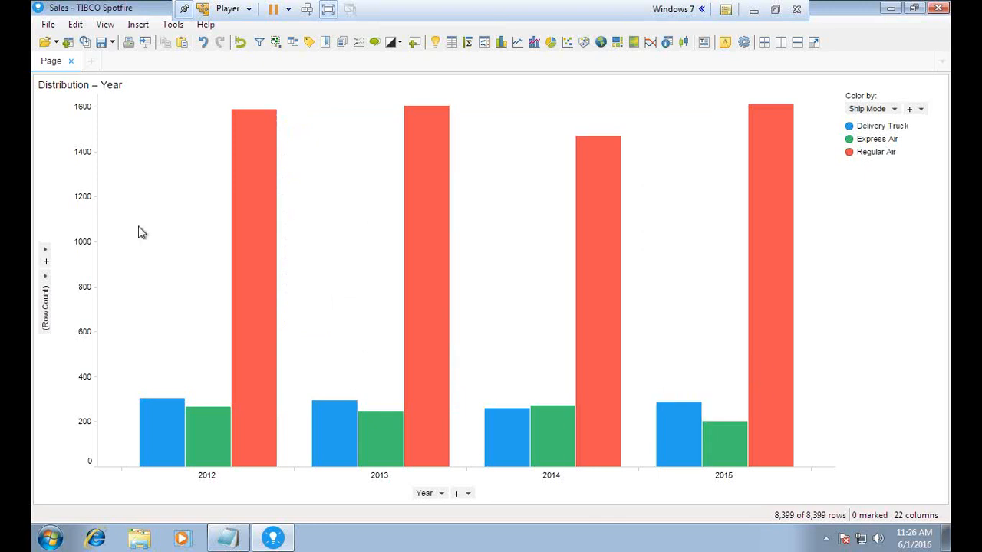
Set the bar chart's marking to (None) in its data properties.
right_click(315, 224)
click(360, 514)
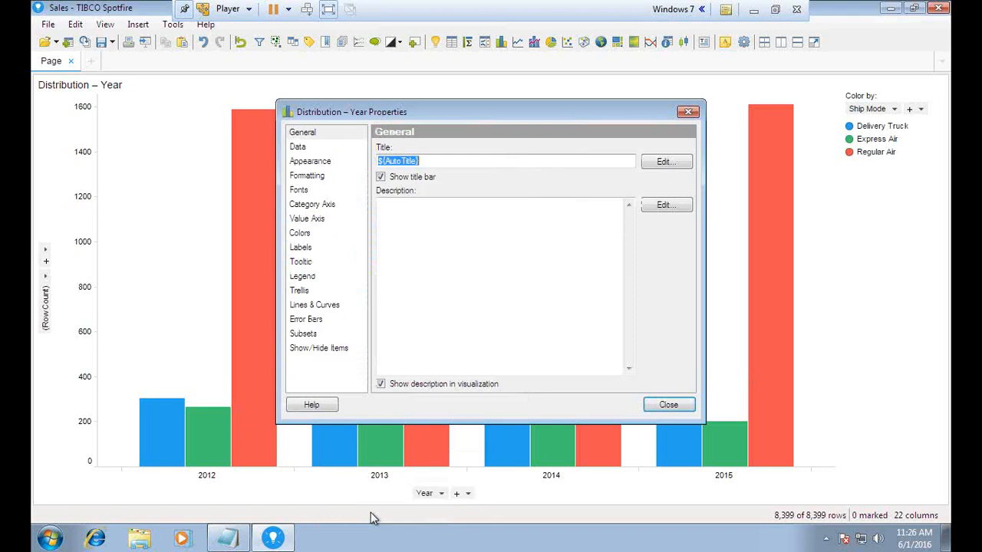
click(298, 147)
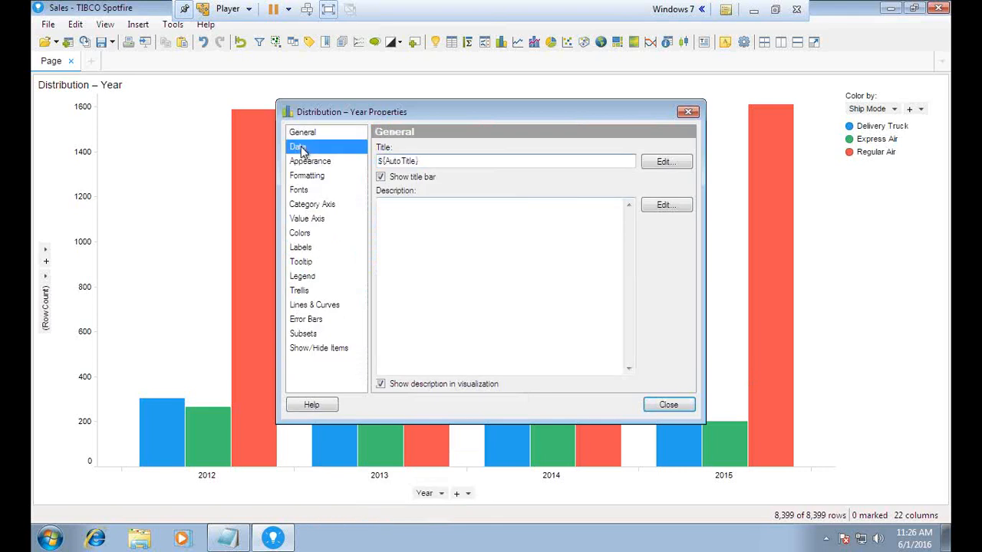
click(430, 197)
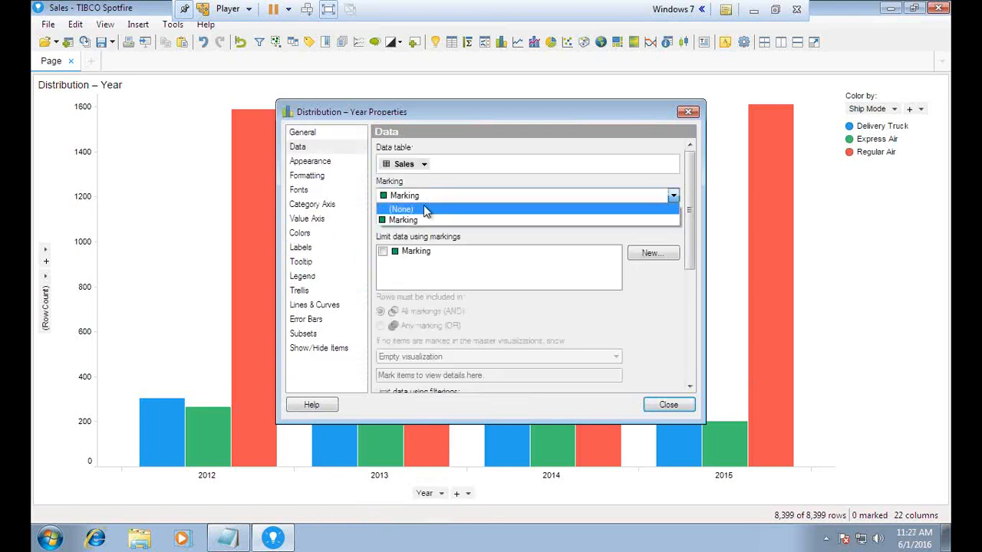
click(424, 207)
click(669, 404)
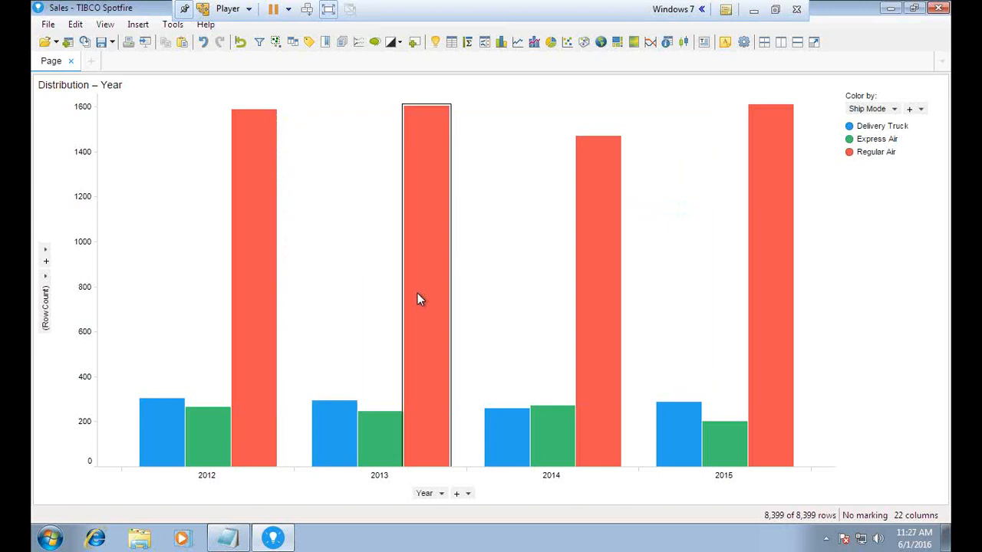
Sort the bars of the yearly chart by value.
right_click(332, 261)
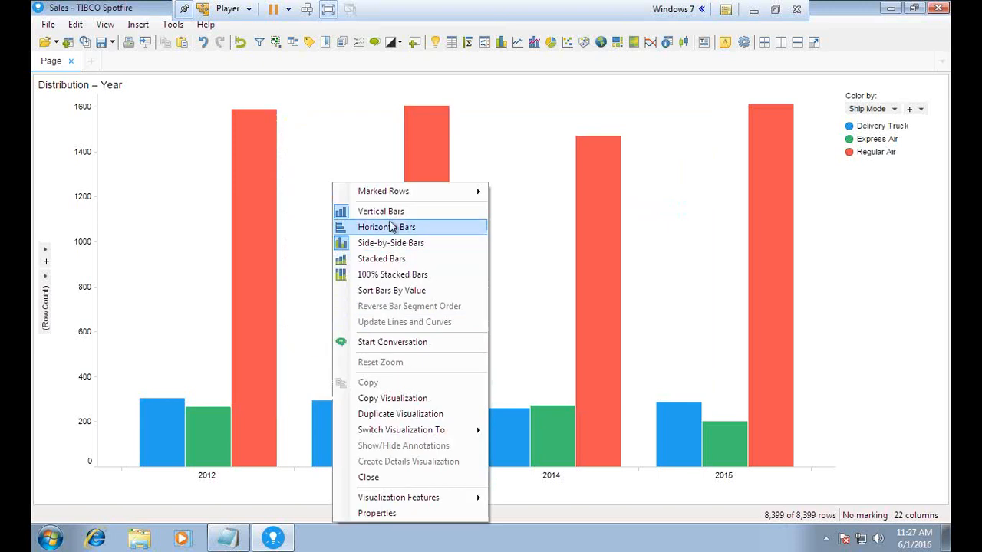
click(389, 292)
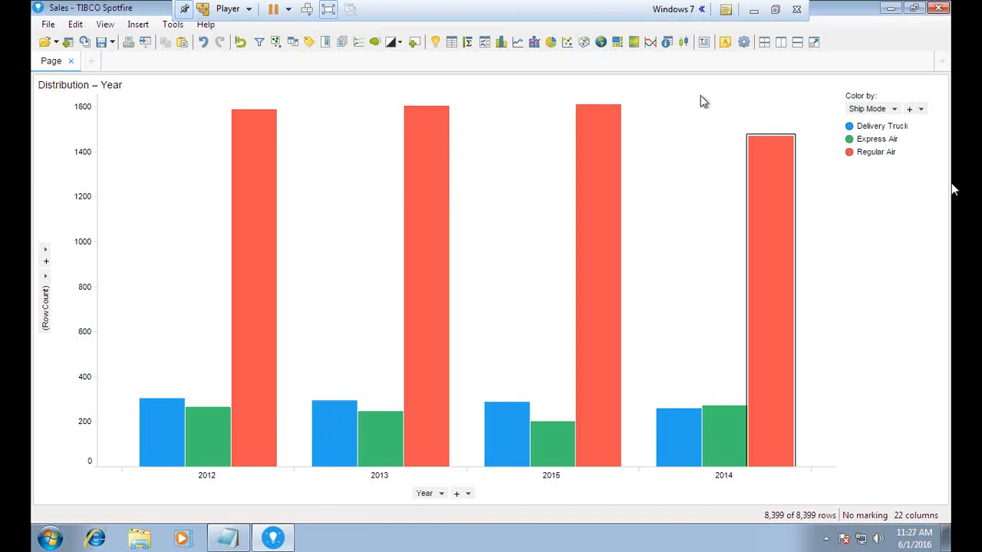
click(775, 10)
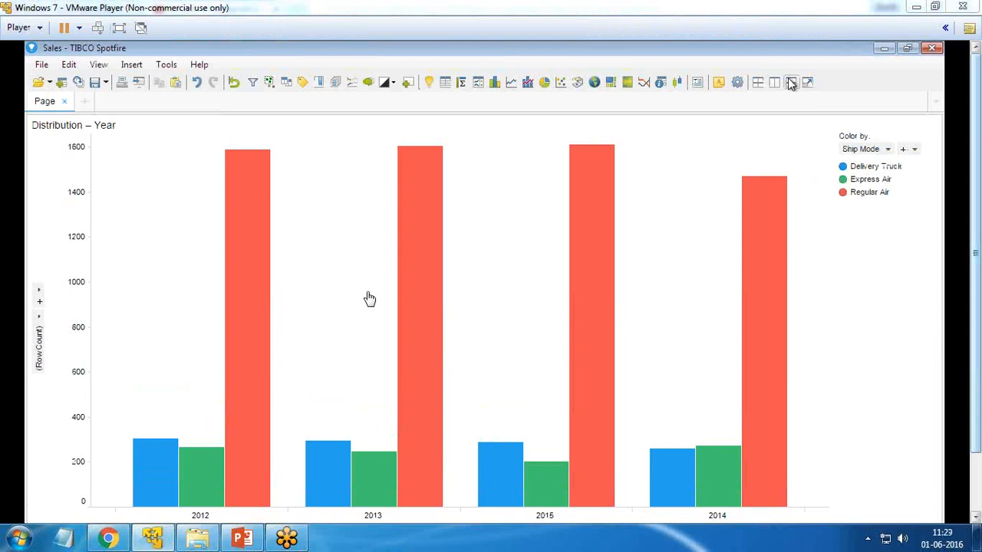
click(119, 28)
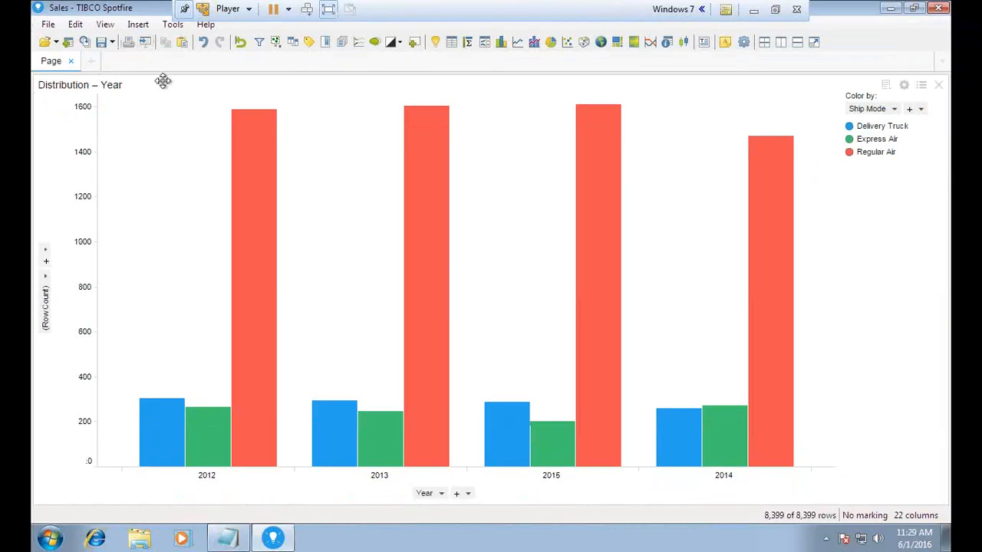
right_click(198, 220)
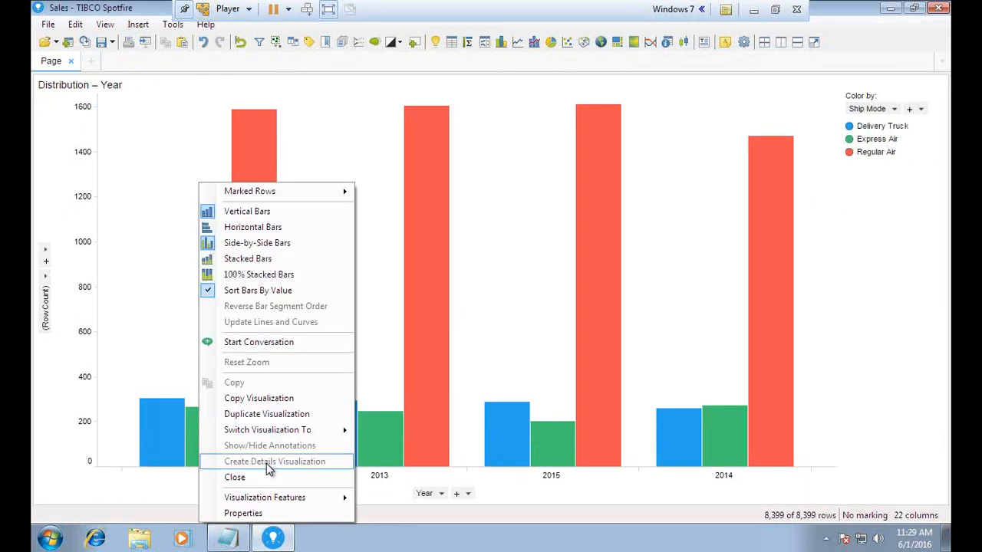
click(242, 513)
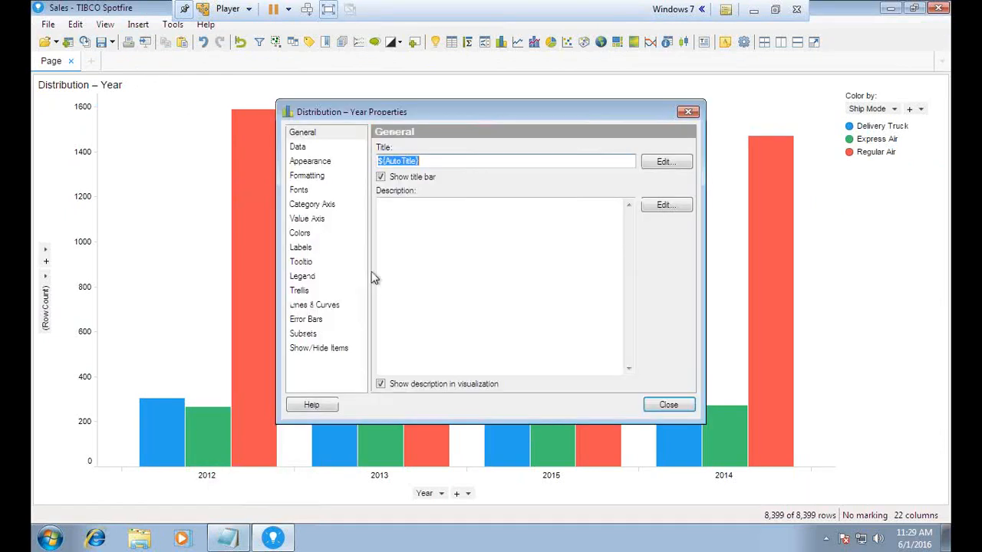
click(311, 305)
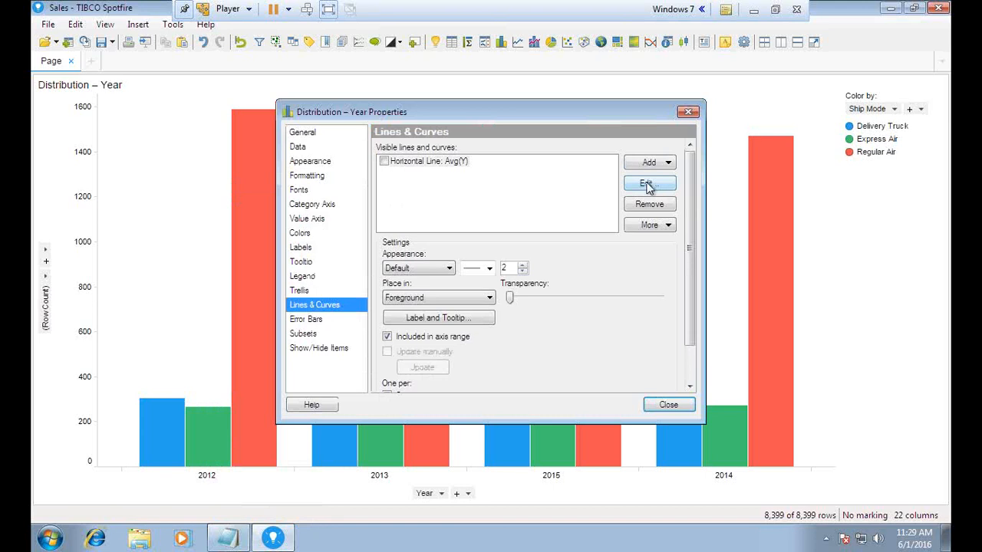
click(645, 166)
mouse_move(662, 180)
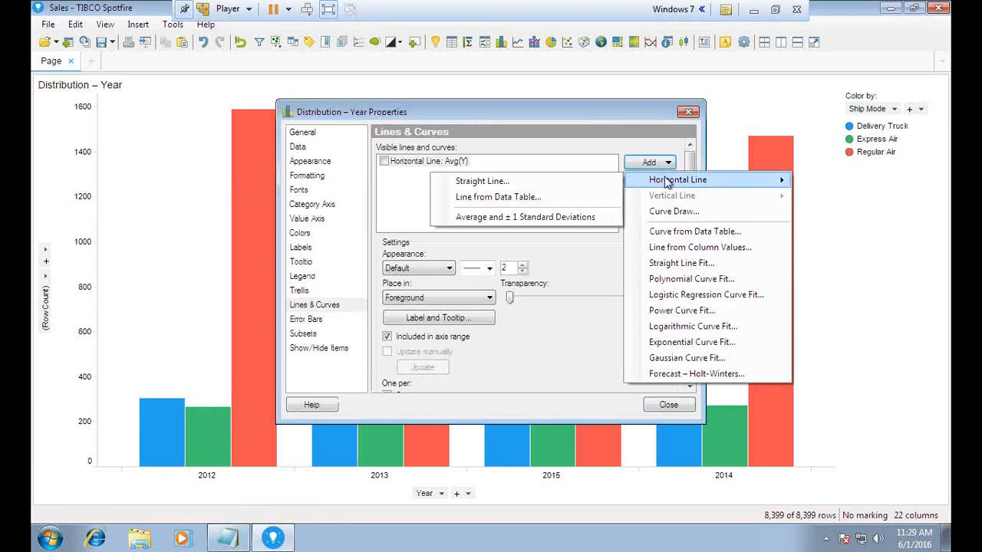
click(510, 185)
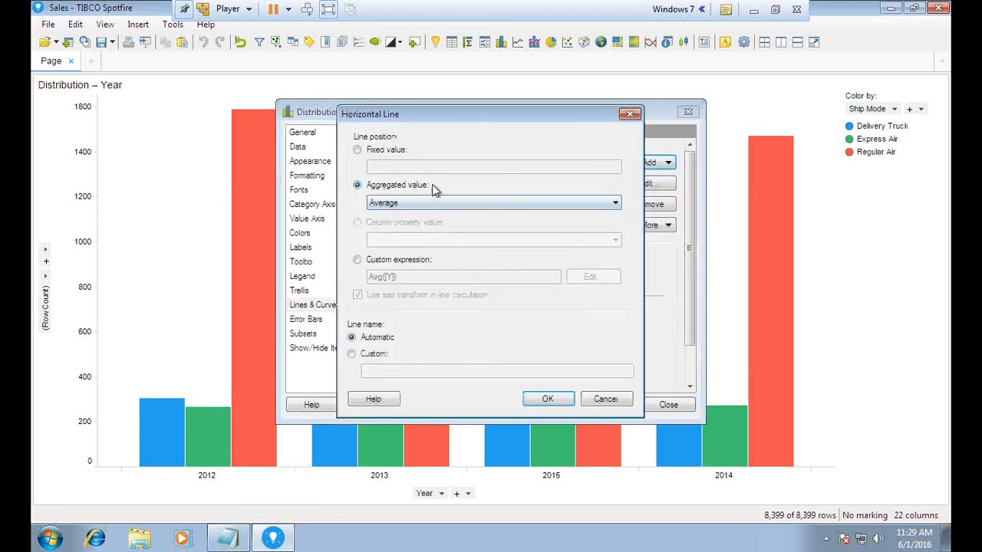
click(357, 261)
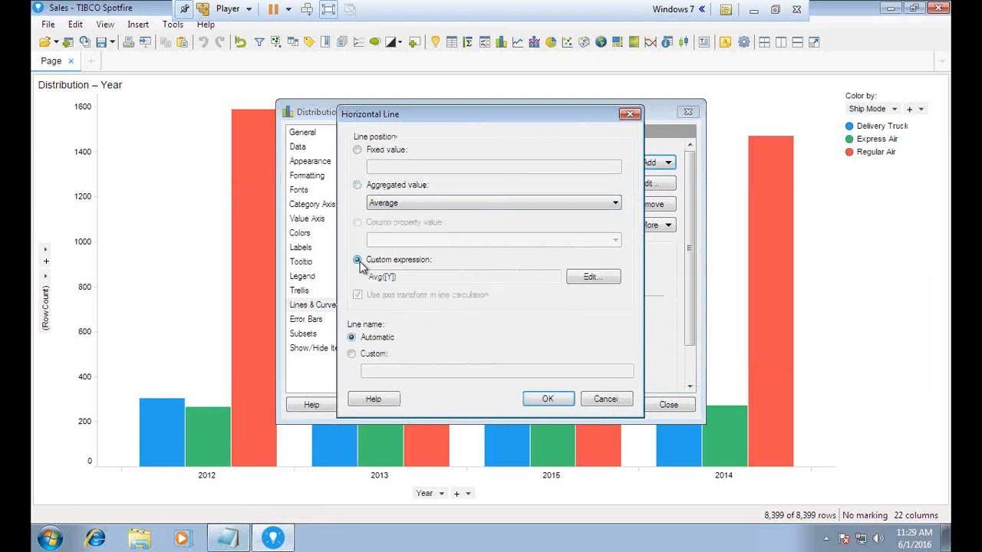
click(593, 278)
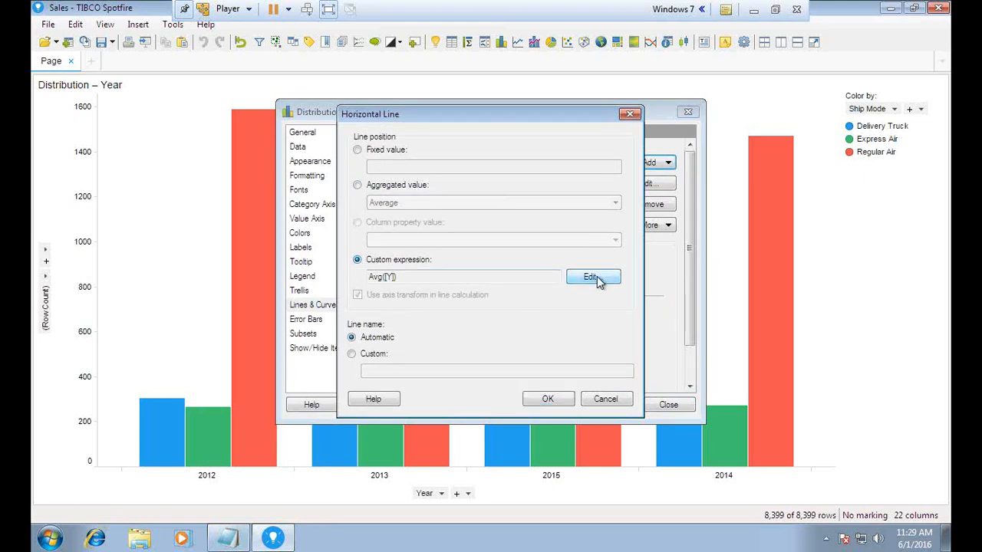
drag(190, 119, 191, 114)
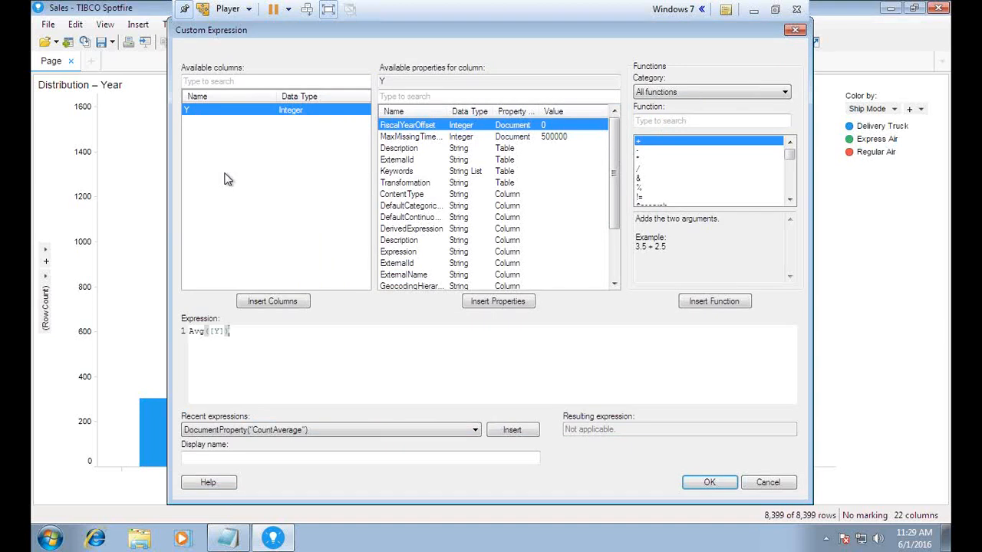
drag(278, 20, 288, 65)
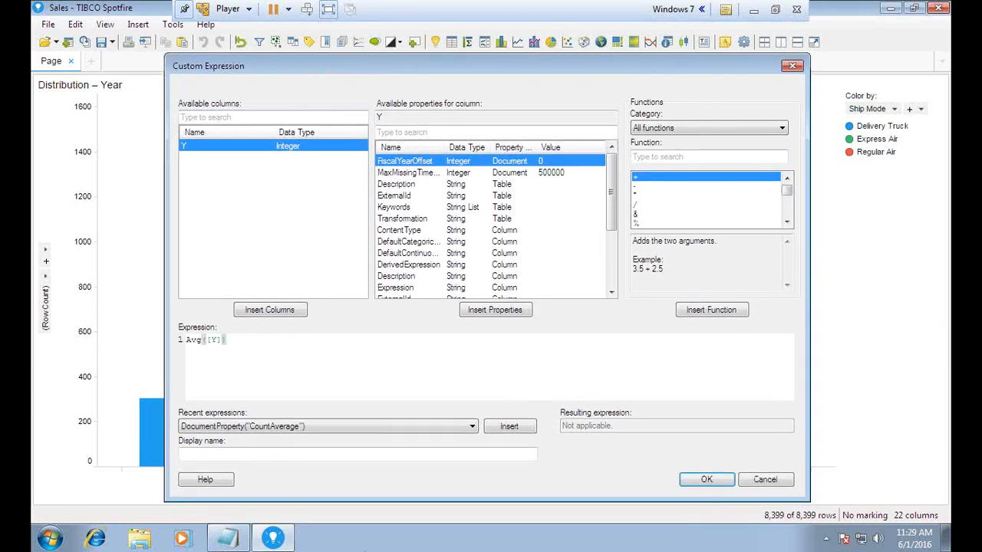
Review the CountAverage script and the Delivery Truck Sum(If(...)) expression in the Notepad notes, adding blank lines between them.
click(224, 540)
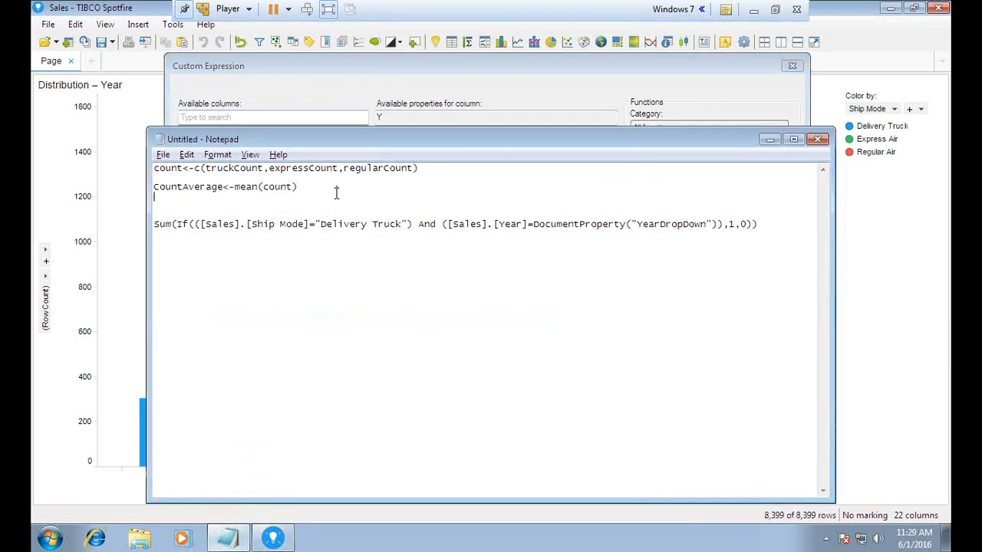
key(Return)
key(Return)
key(Return)
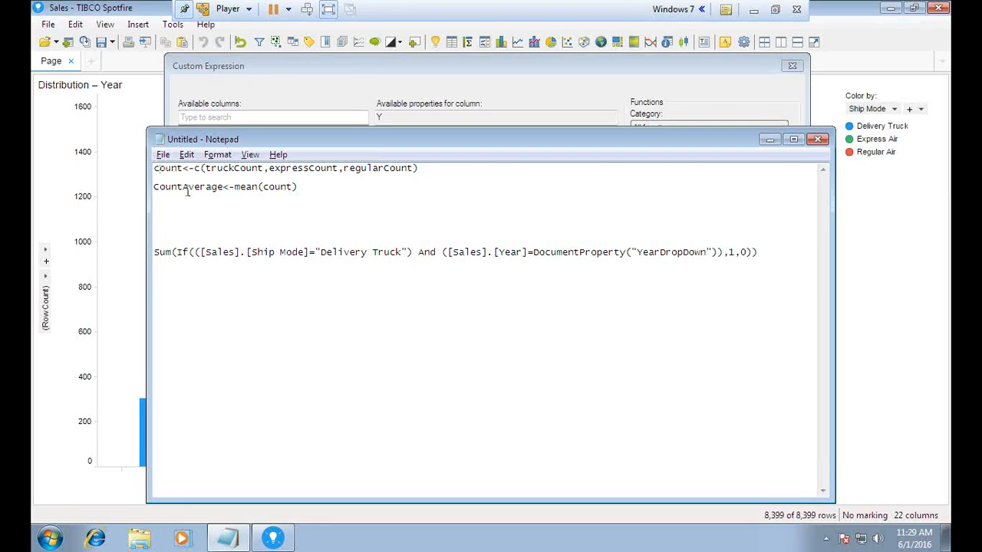
drag(243, 187, 255, 189)
click(254, 207)
click(251, 227)
click(220, 157)
click(523, 237)
click(770, 141)
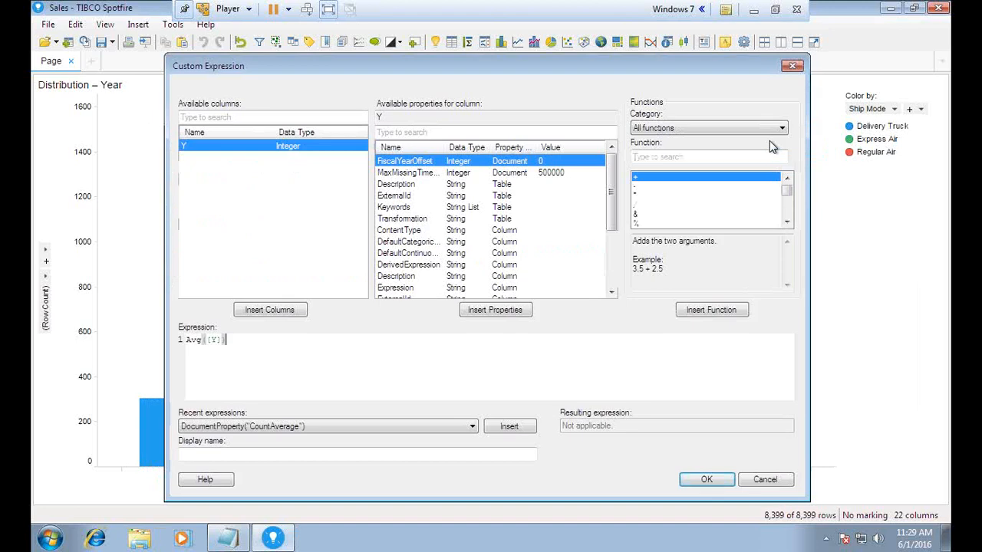
click(766, 480)
click(607, 402)
click(666, 407)
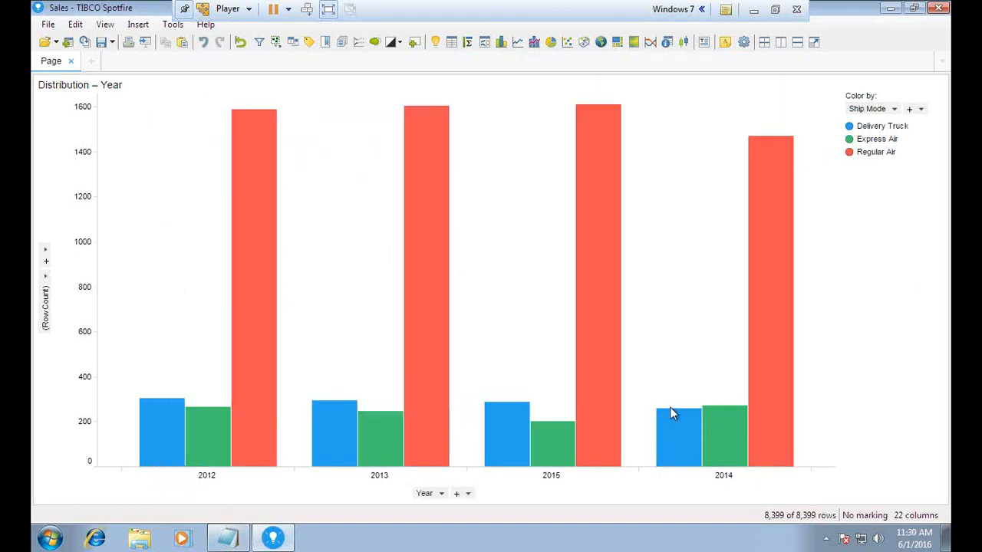
mouse_move(434, 175)
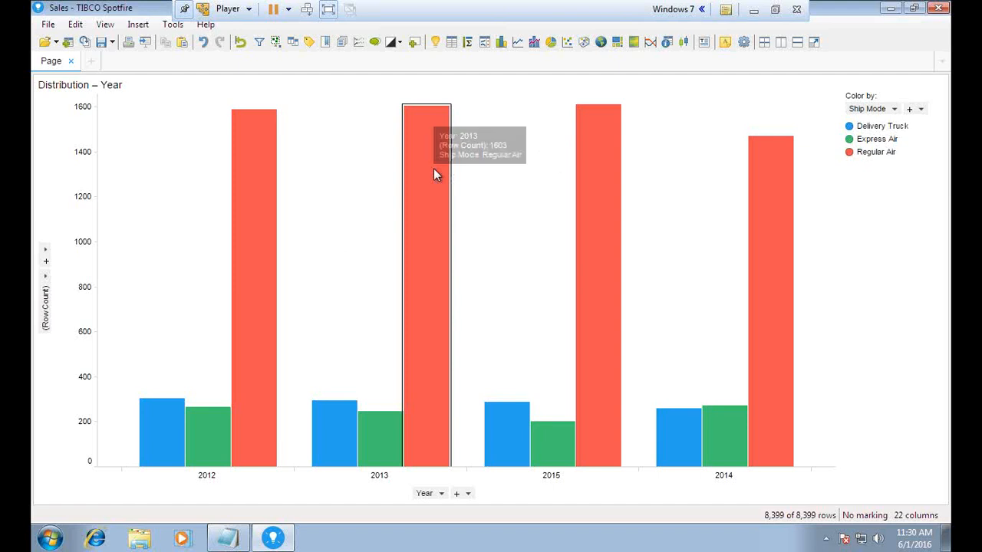
click(775, 9)
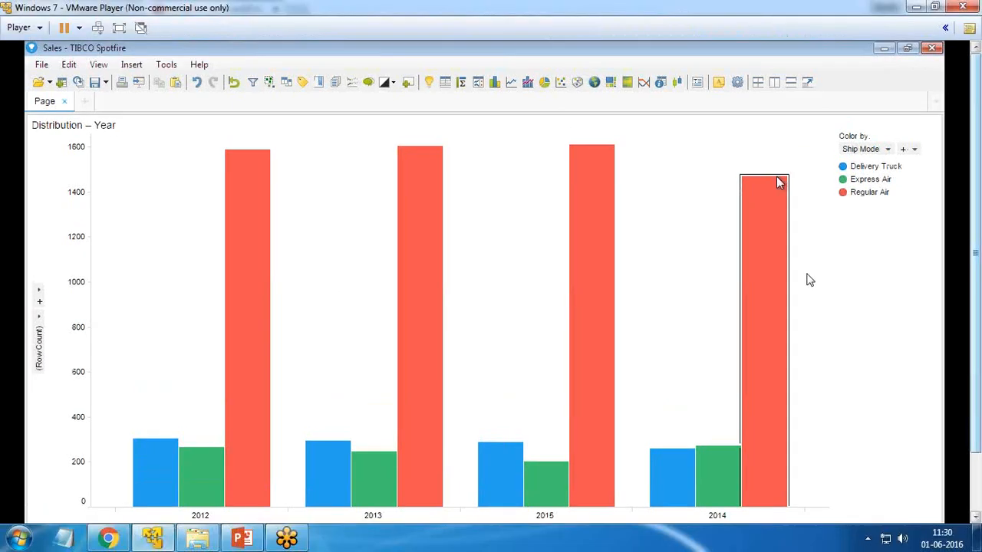
click(119, 28)
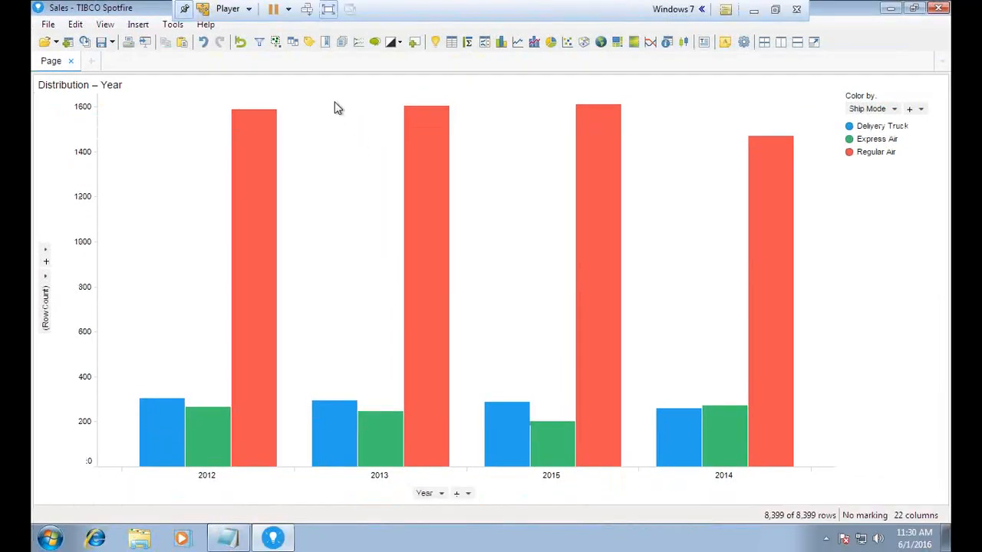
Insert a text area above the bar chart and reduce its height to give the chart more room.
click(705, 42)
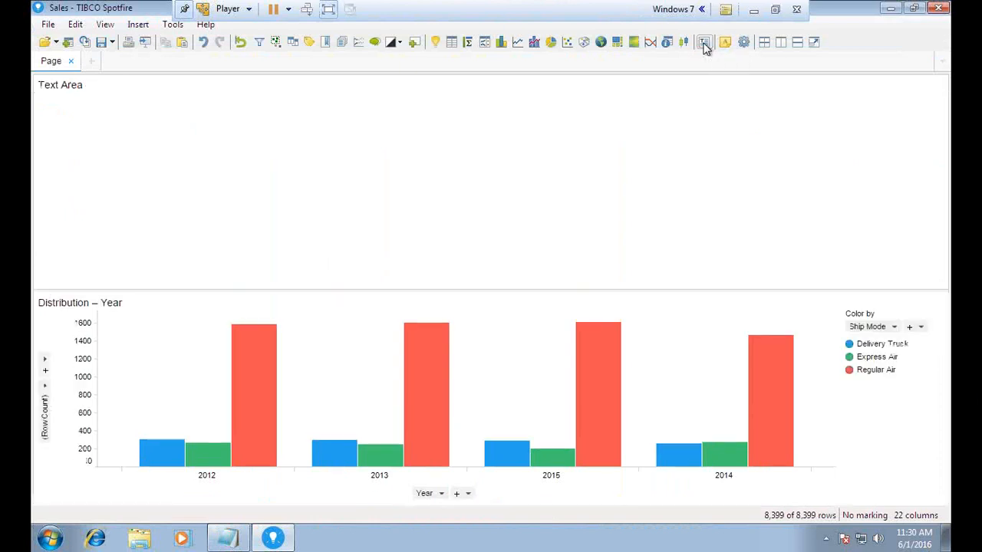
drag(307, 289, 311, 187)
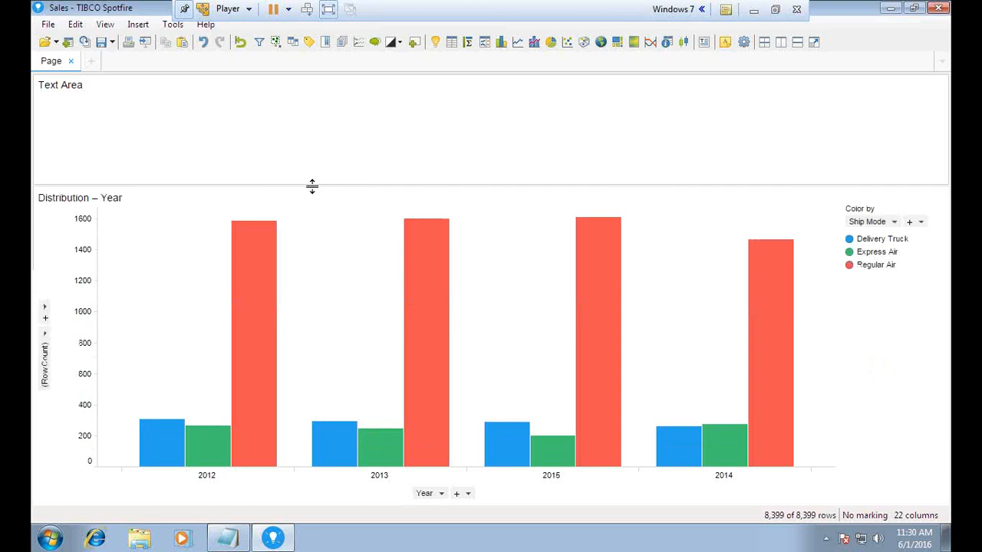
Edit the text area and start inserting a drop-down list property control.
click(906, 86)
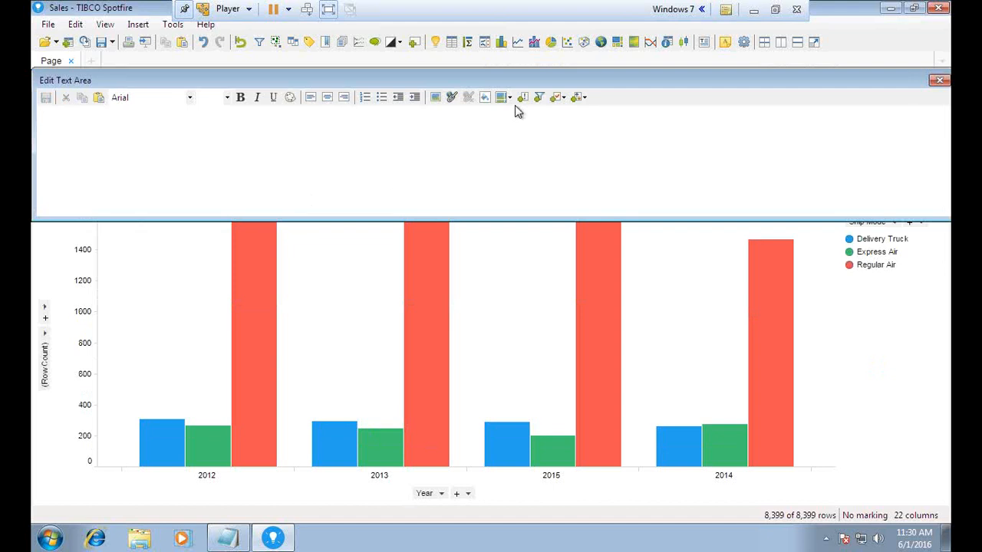
click(563, 98)
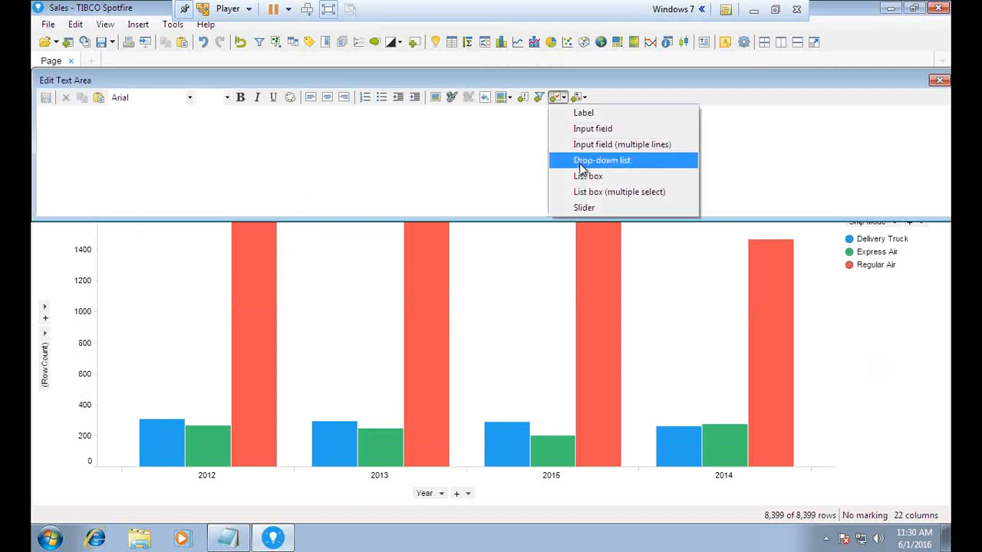
click(581, 161)
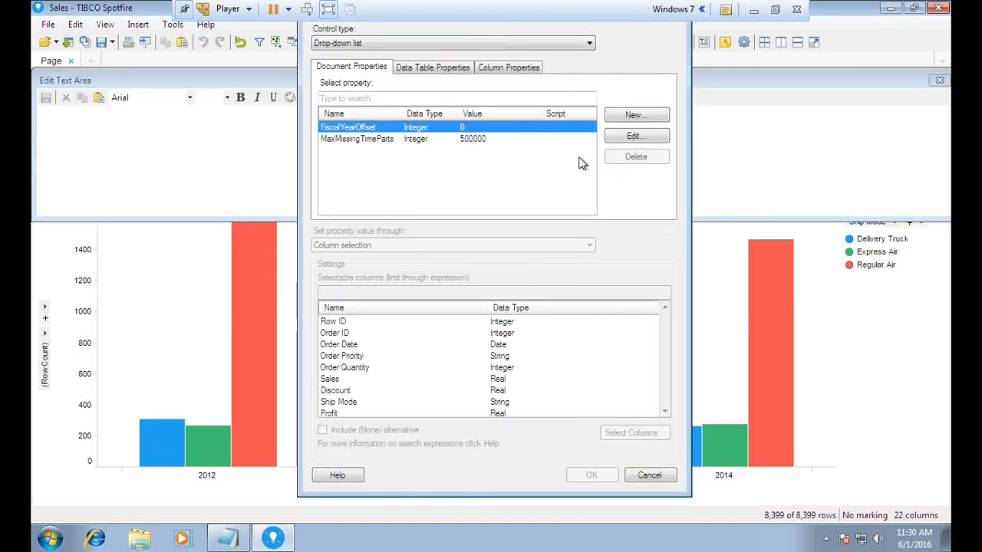
Create a document property named YearDropDown with data type Integer and value 2012.
click(633, 117)
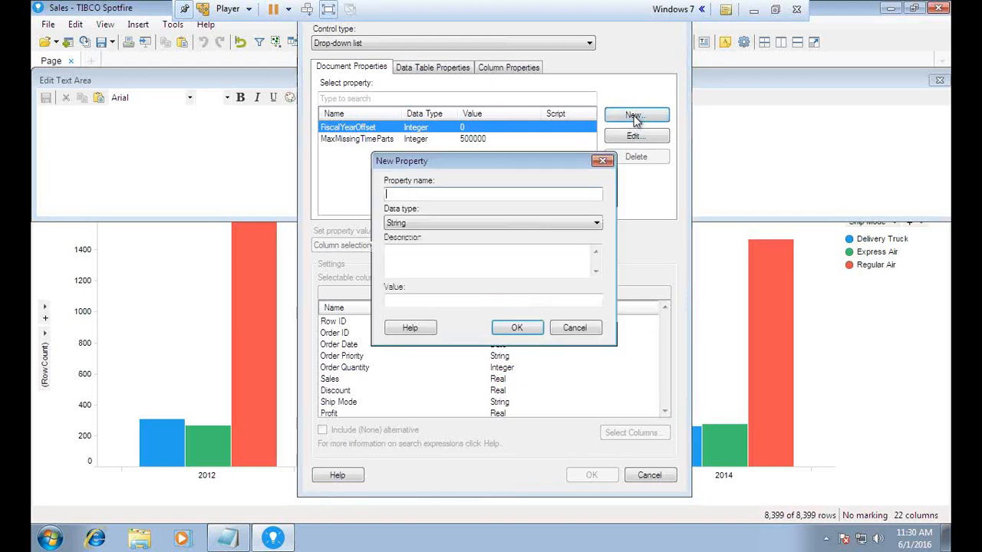
text(Ye)
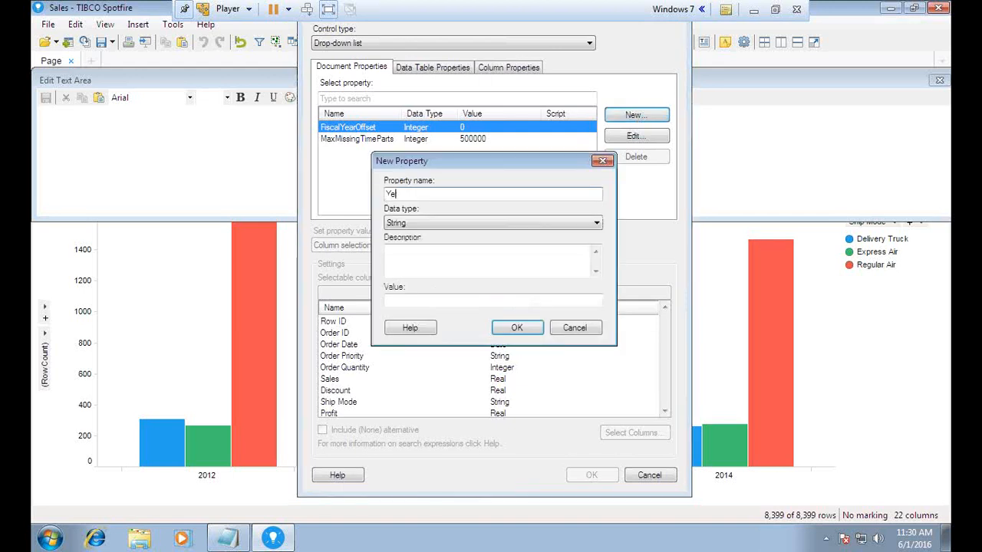
text(arOf)
text(opDown)
click(439, 224)
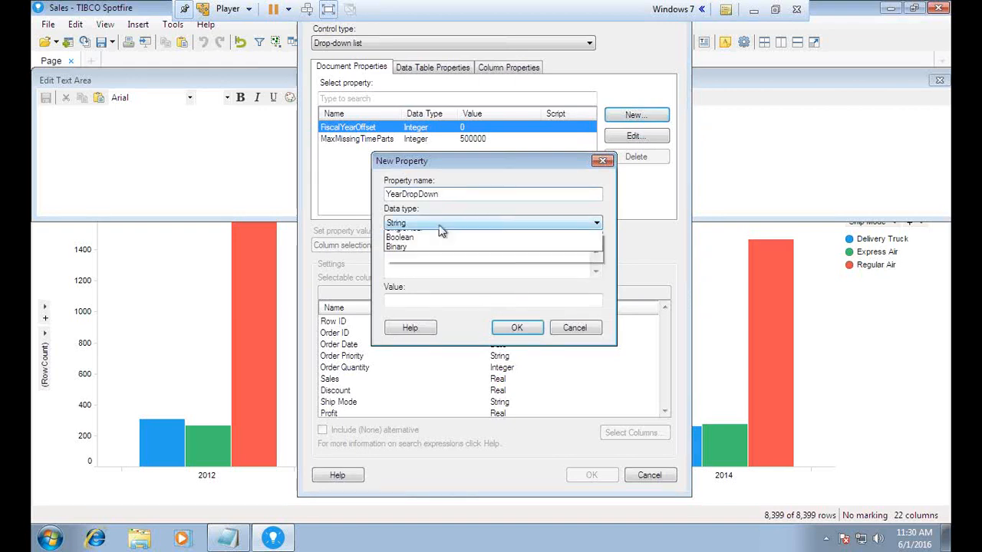
click(438, 223)
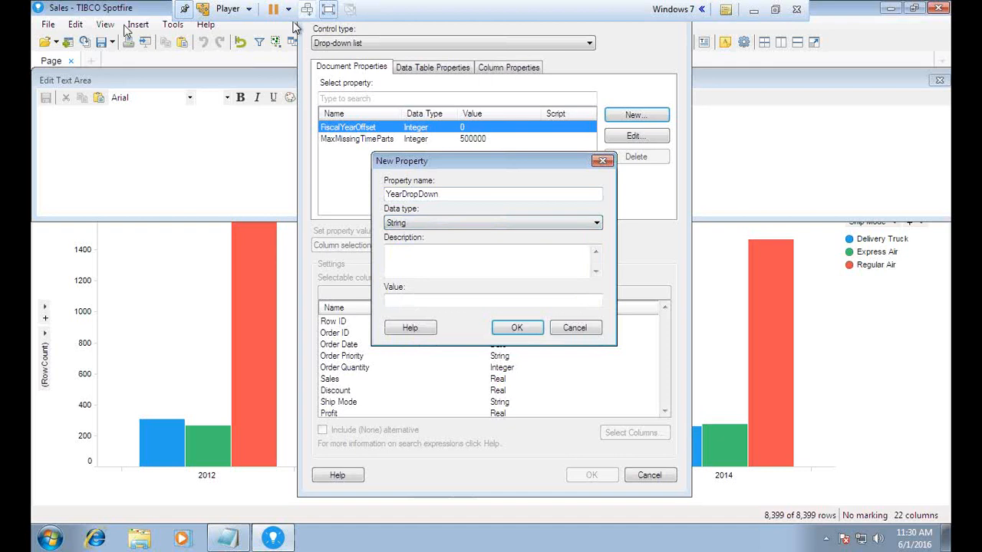
click(329, 9)
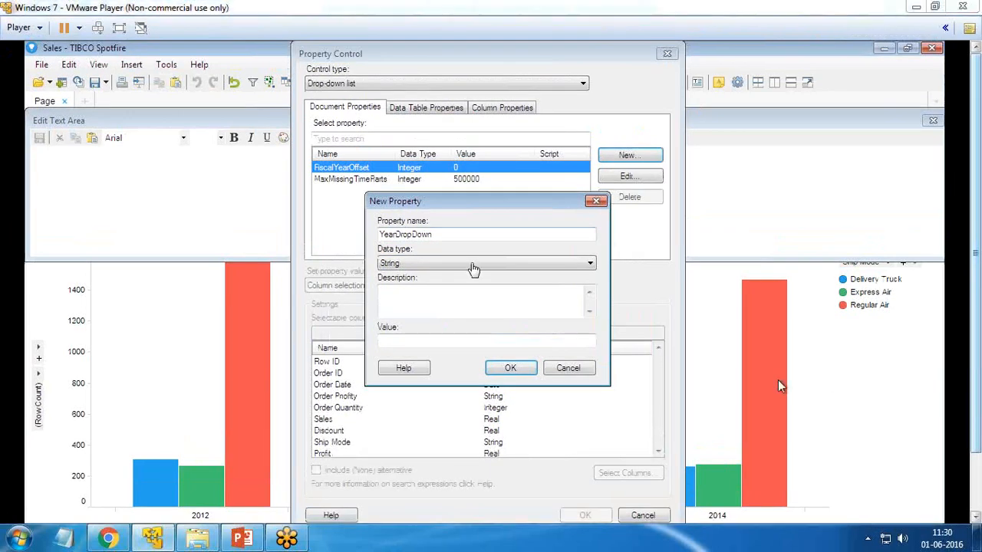
click(409, 266)
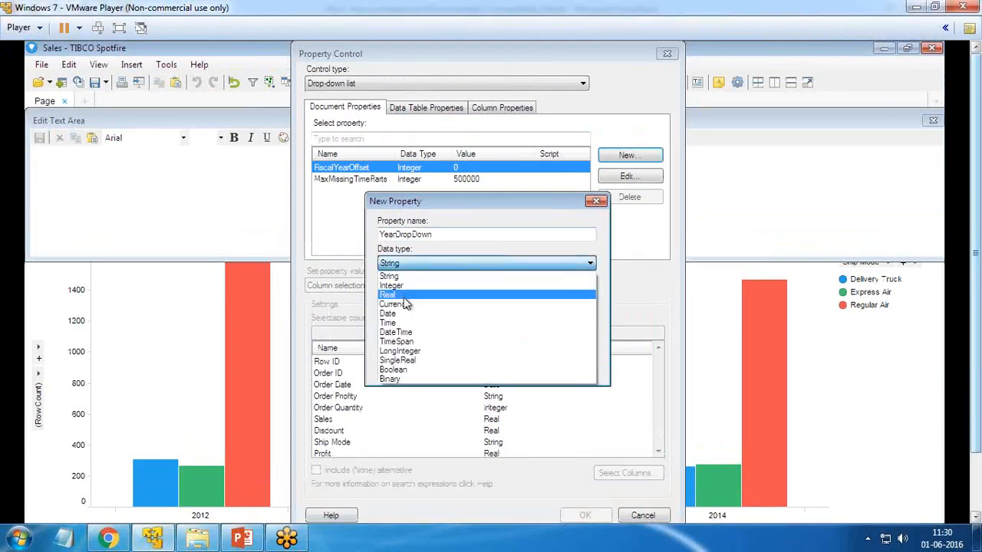
click(406, 286)
click(407, 340)
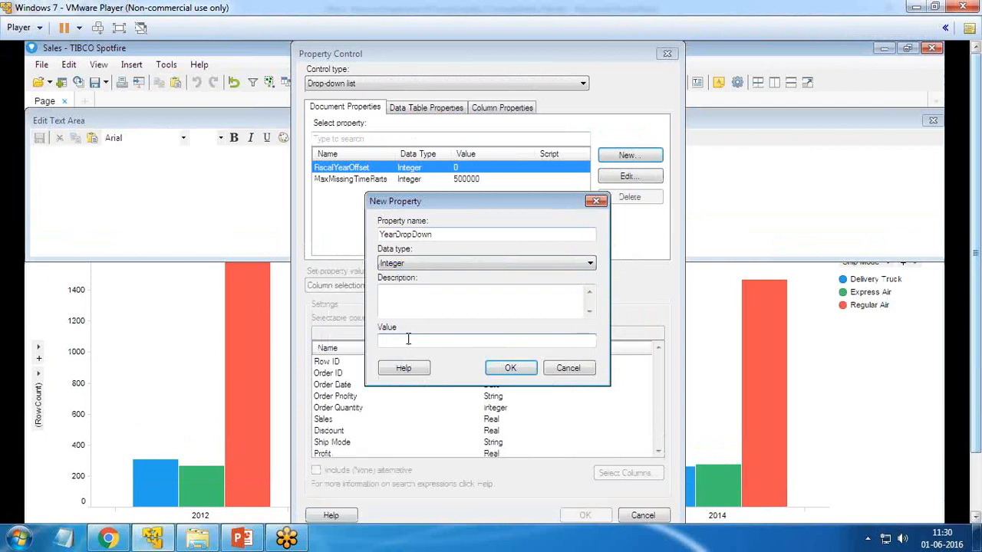
click(510, 368)
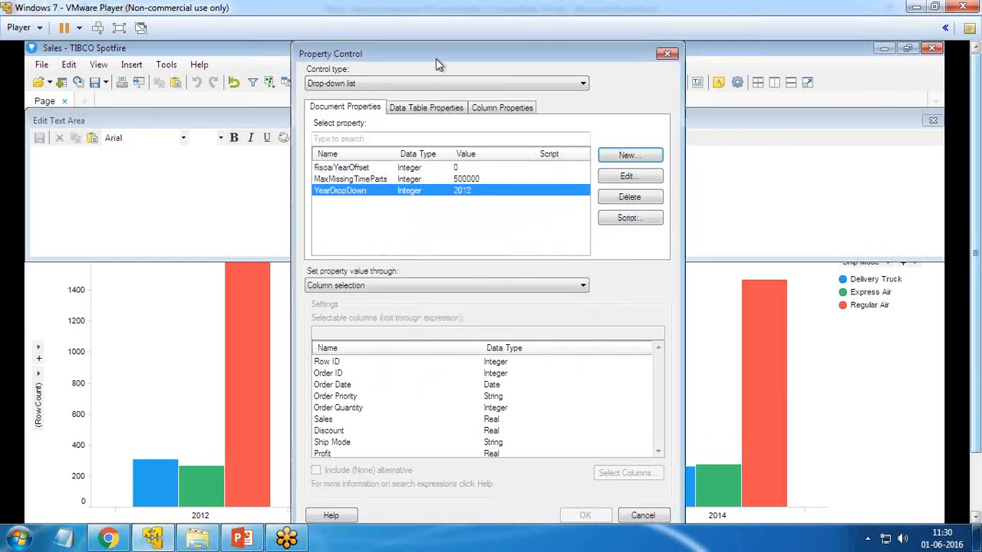
Set the YearDropDown property through the unique values in the Year column and insert the drop-down list.
drag(436, 59, 388, 62)
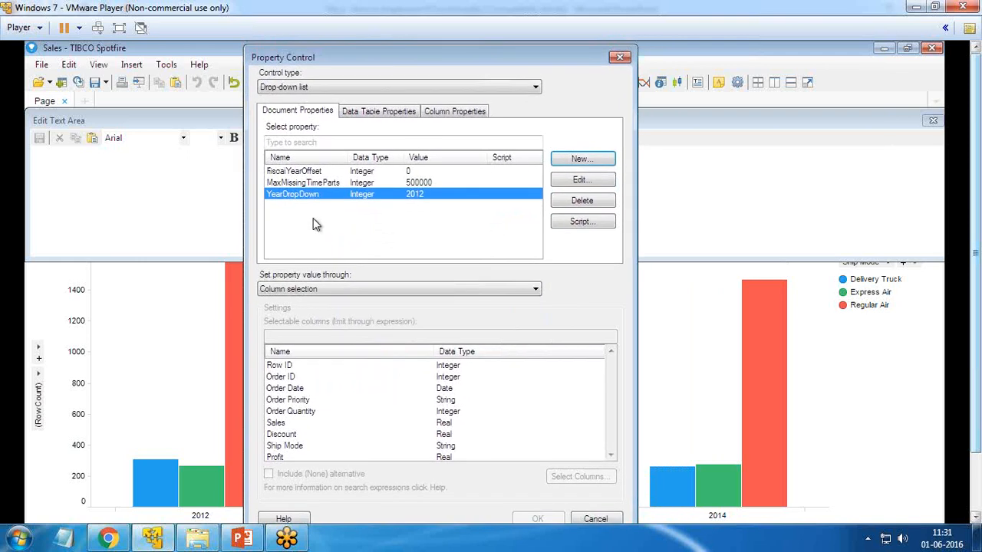
click(353, 295)
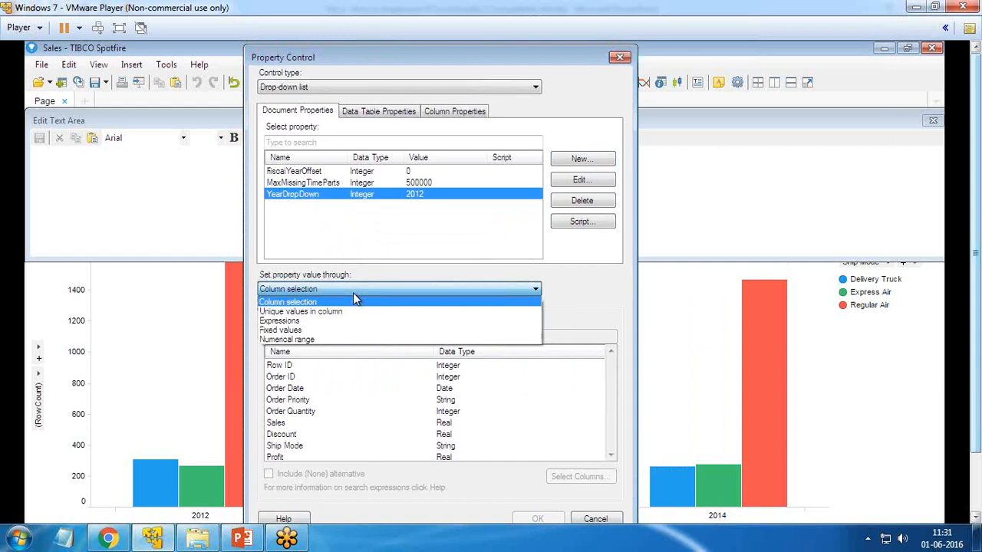
click(323, 332)
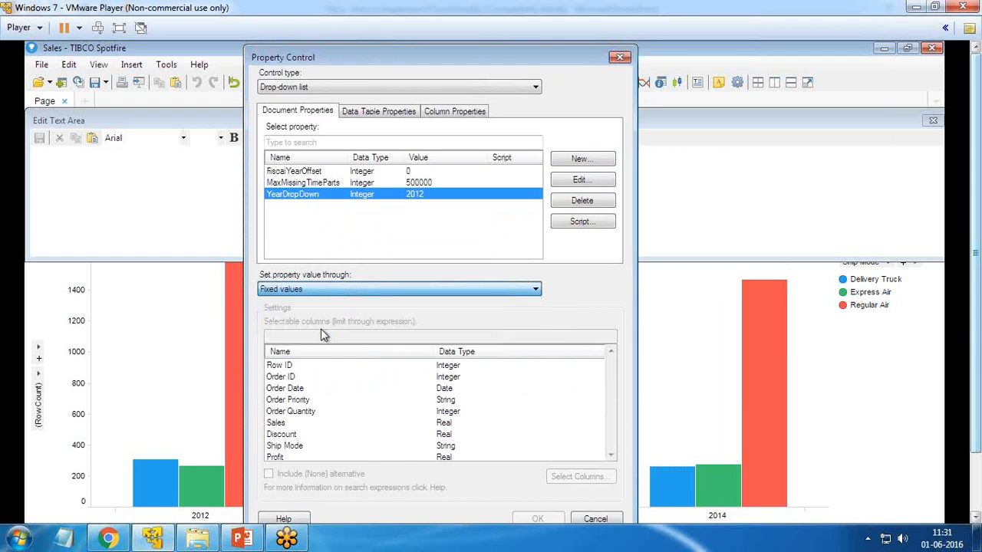
click(319, 290)
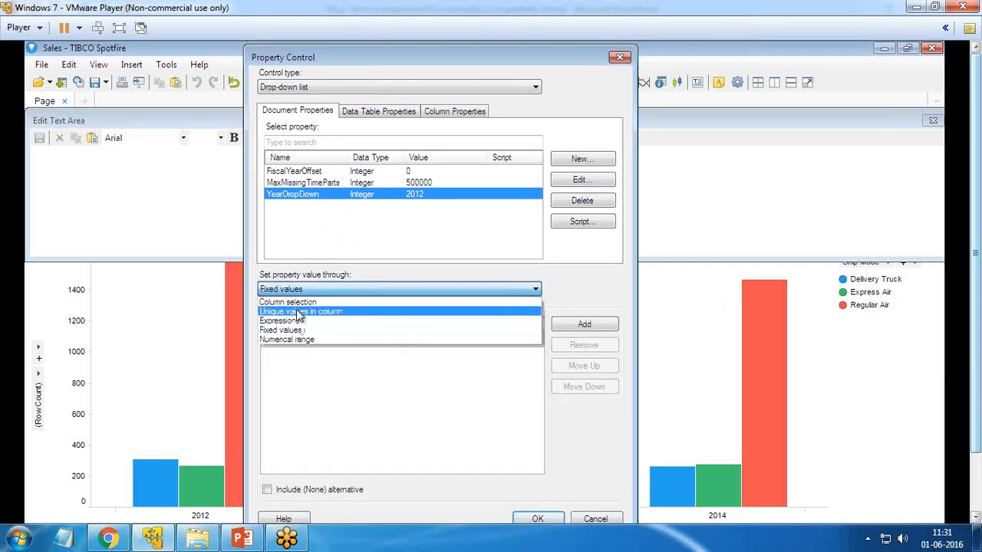
click(296, 311)
click(493, 341)
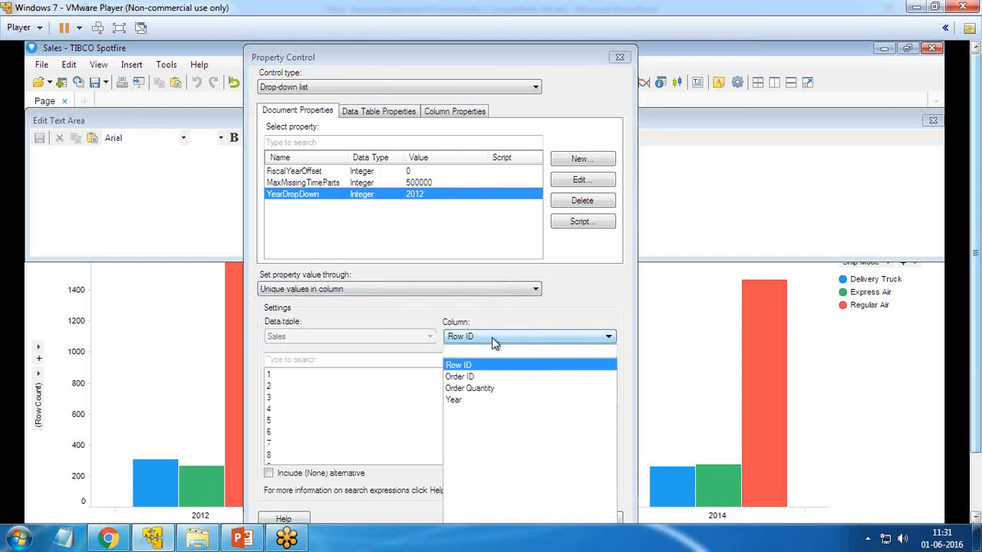
click(456, 400)
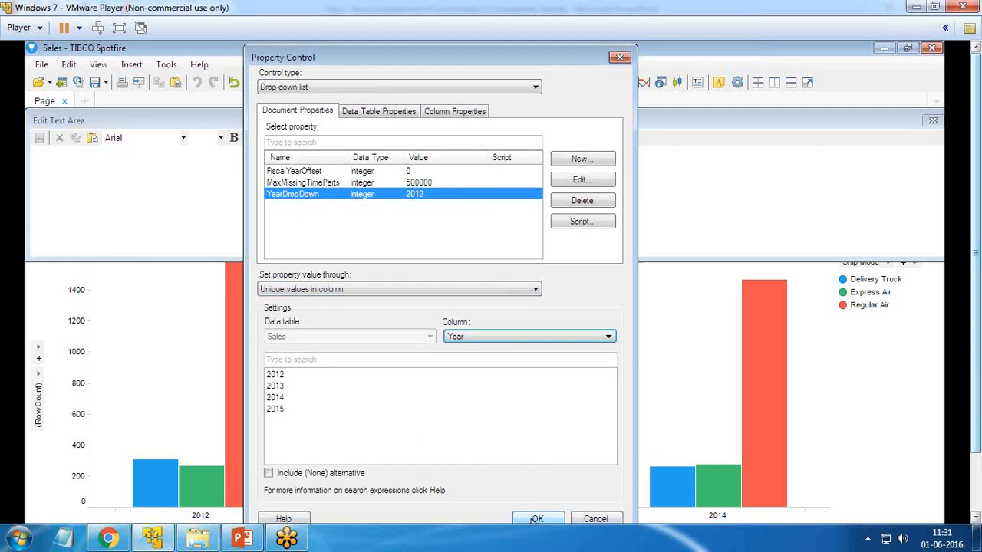
click(536, 519)
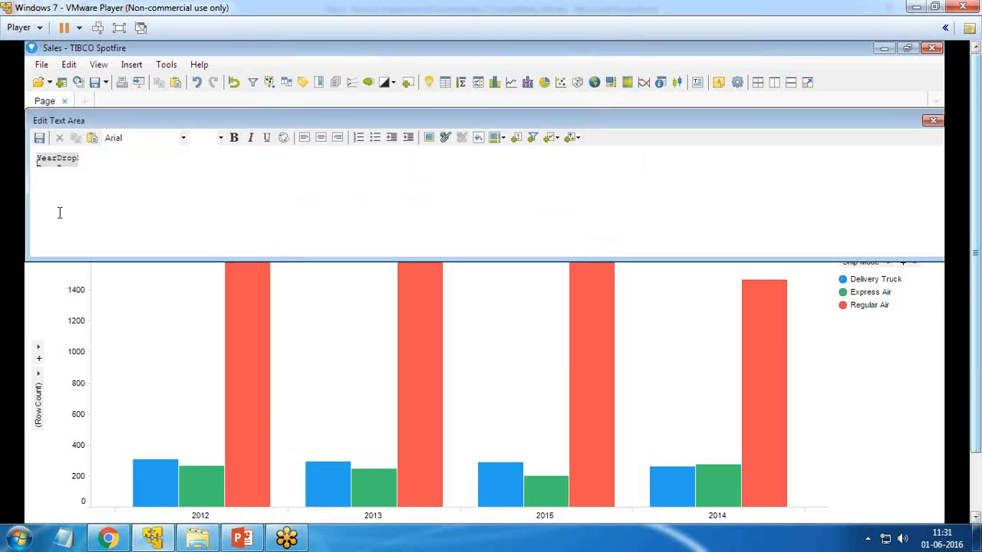
Save the text area, close its editor and reduce its height to enlarge the bar chart.
click(62, 163)
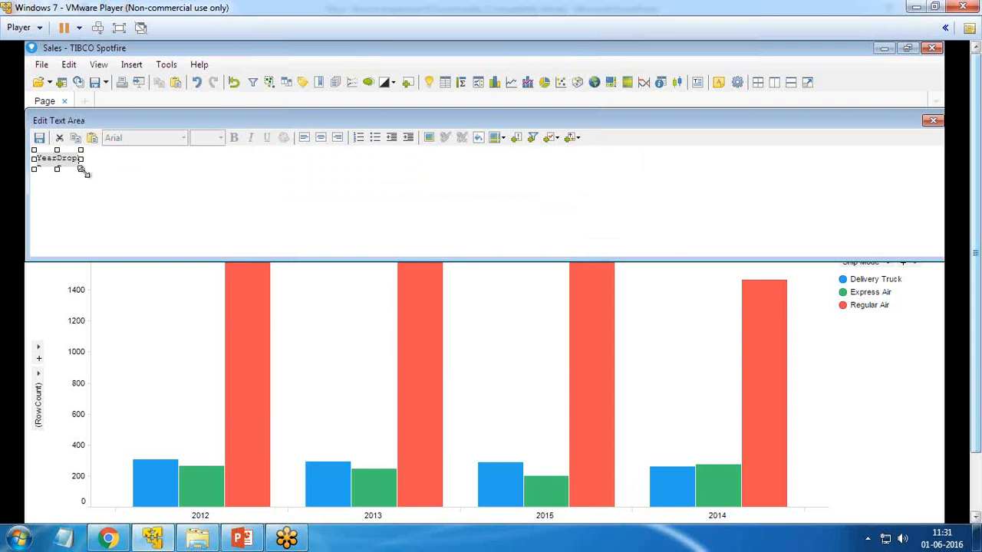
click(39, 137)
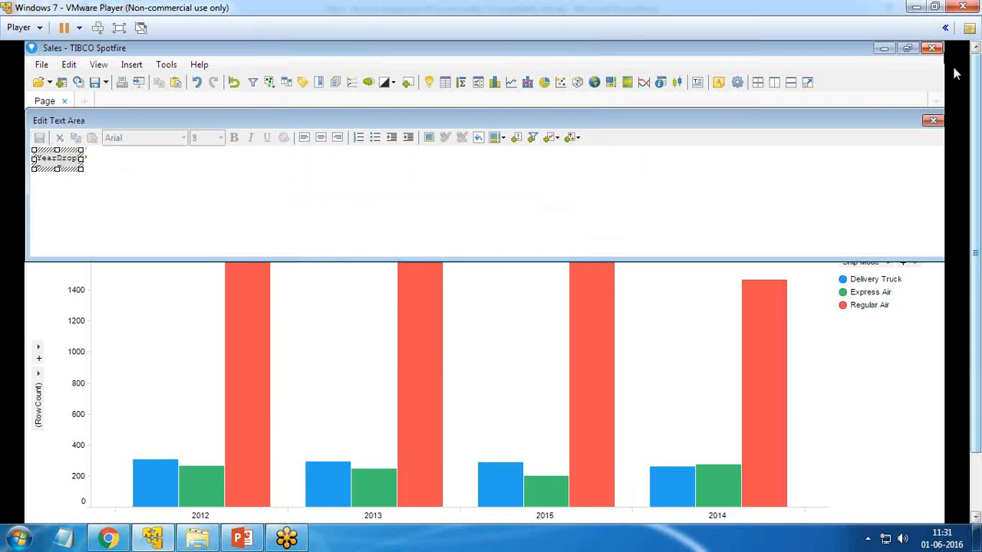
click(931, 121)
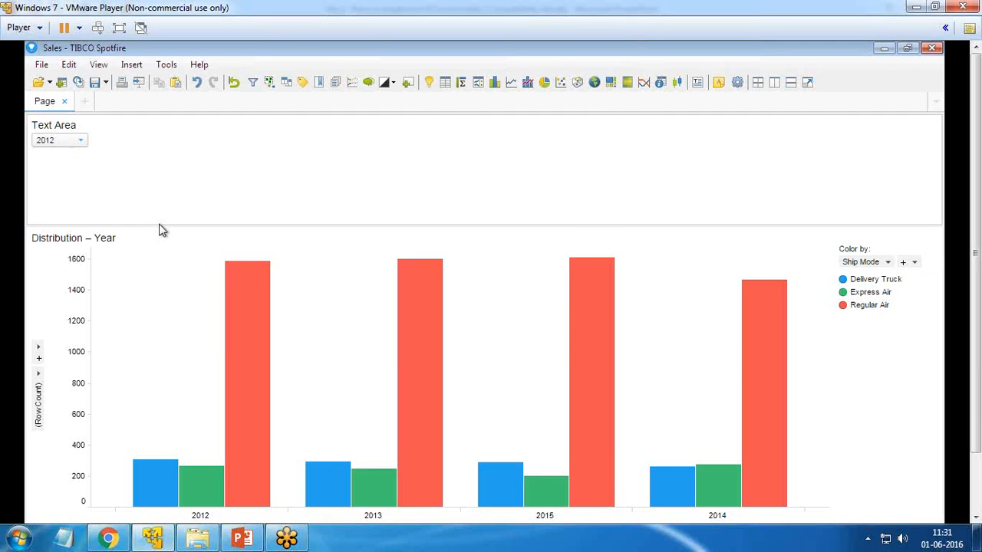
drag(157, 224, 163, 174)
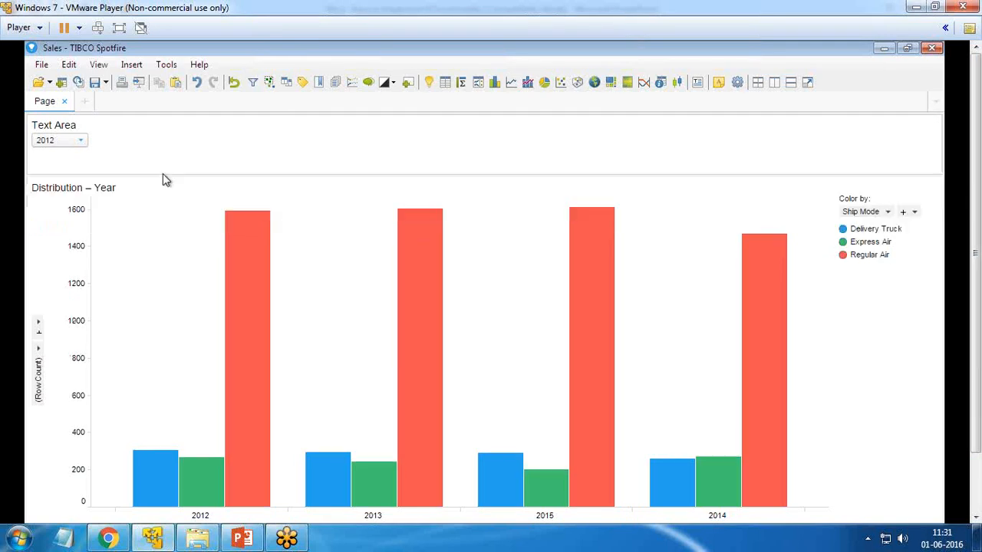
Try out the year drop-down by choosing 2014 and 2015, and leave it set to 2013.
click(81, 142)
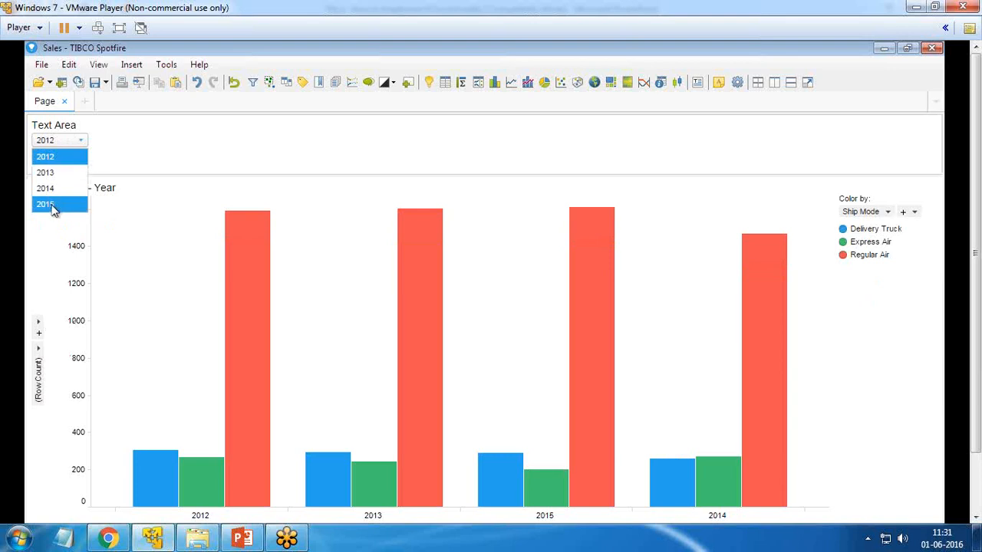
click(155, 147)
click(61, 141)
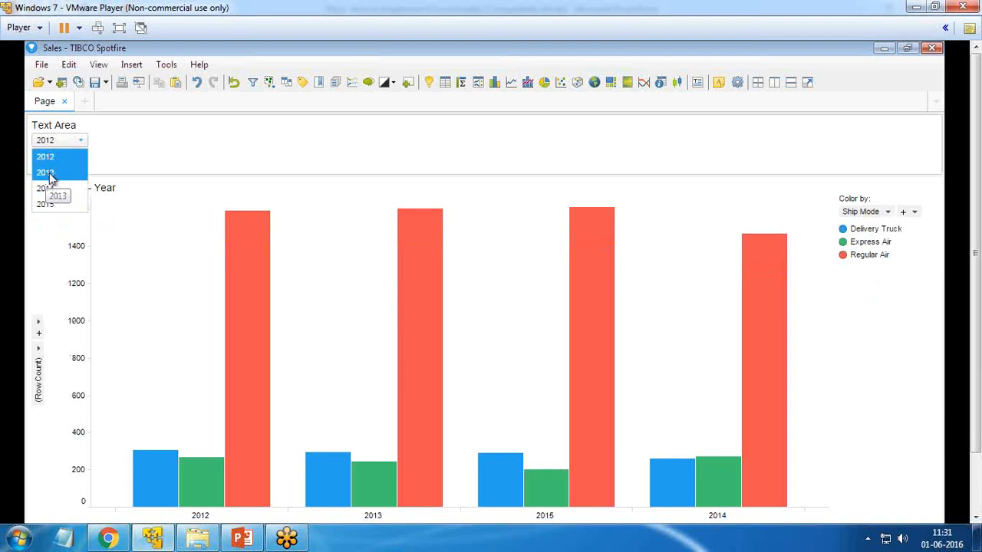
click(48, 188)
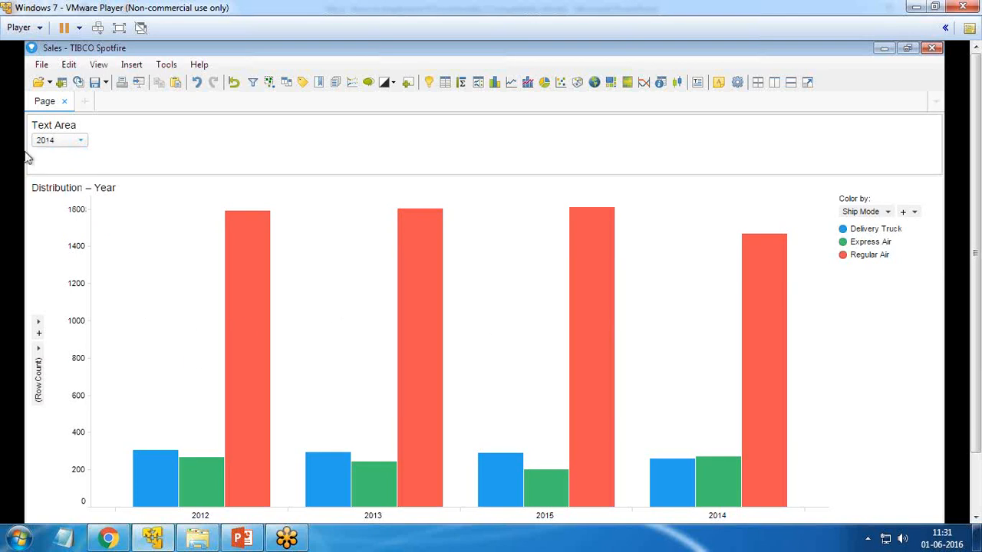
click(79, 146)
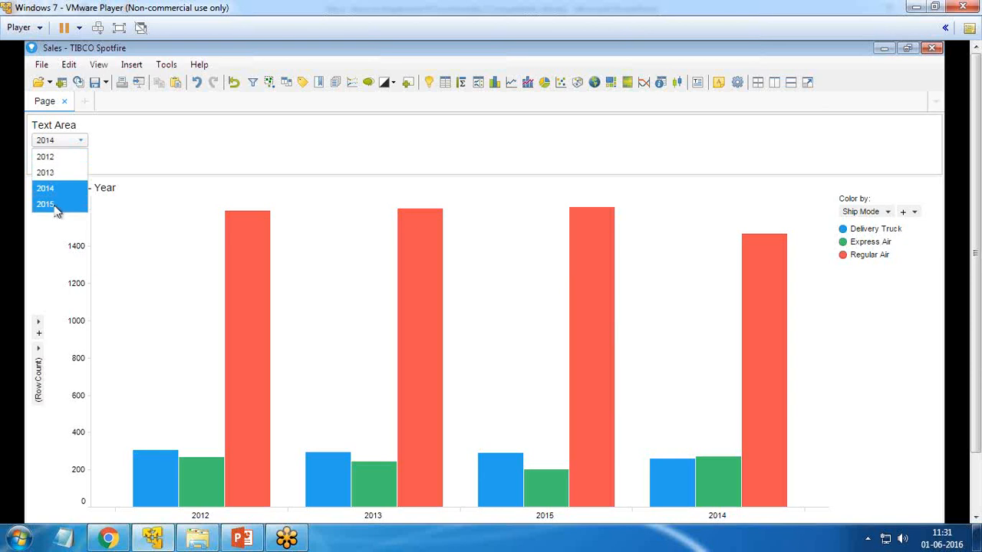
click(55, 204)
click(62, 146)
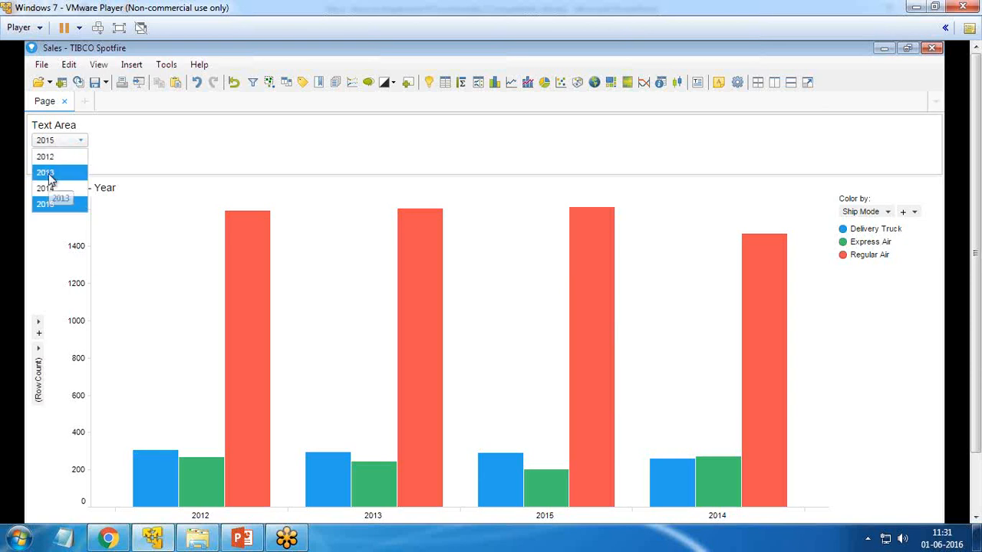
click(53, 196)
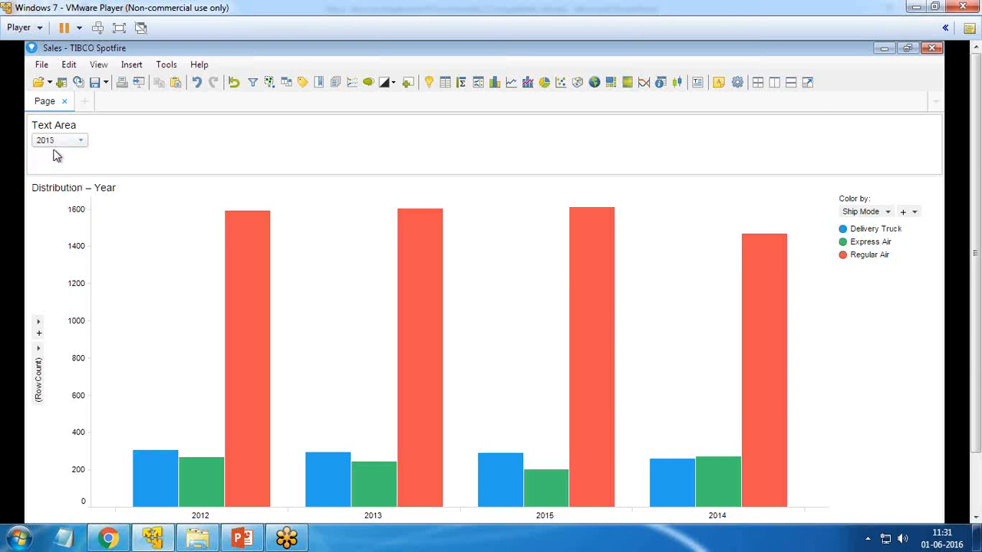
scroll(58, 151, up, 2)
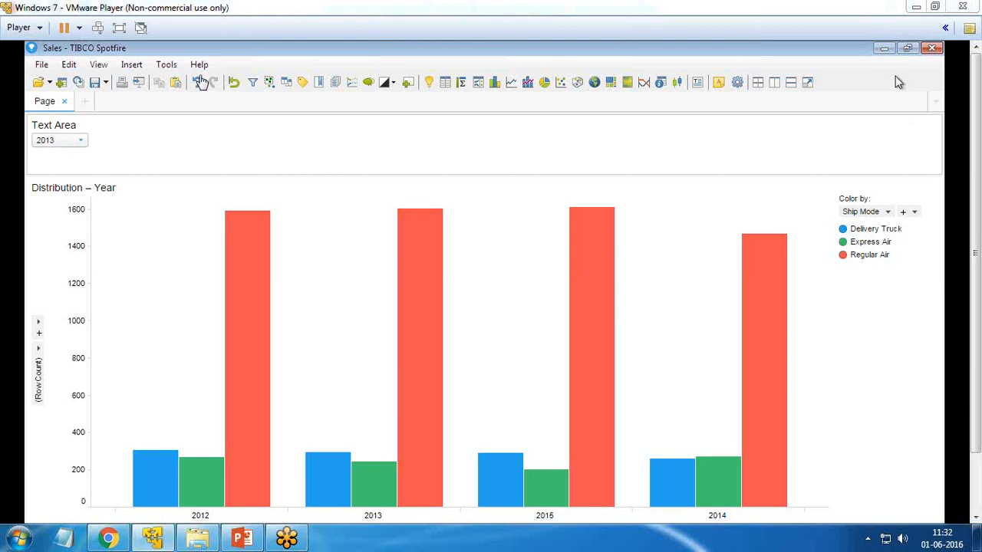
Add a document property named CountAverage with data type Real and value 0, and return the virtual machine to full screen.
click(99, 67)
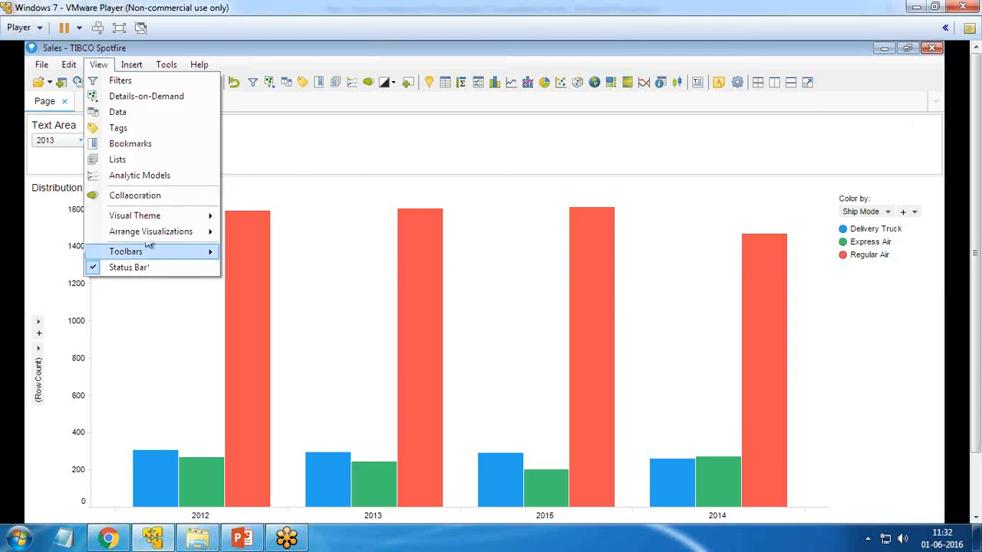
mouse_move(68, 64)
click(123, 376)
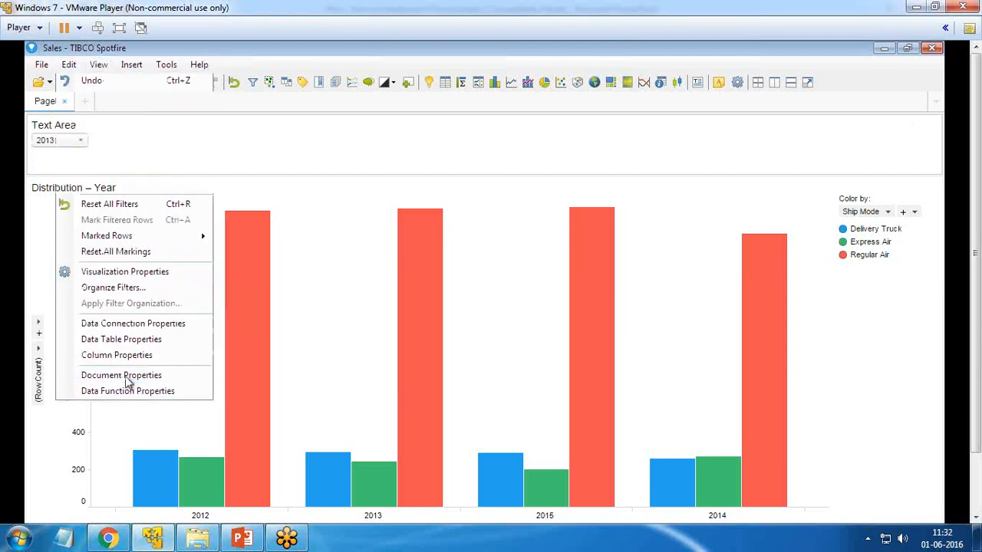
click(482, 129)
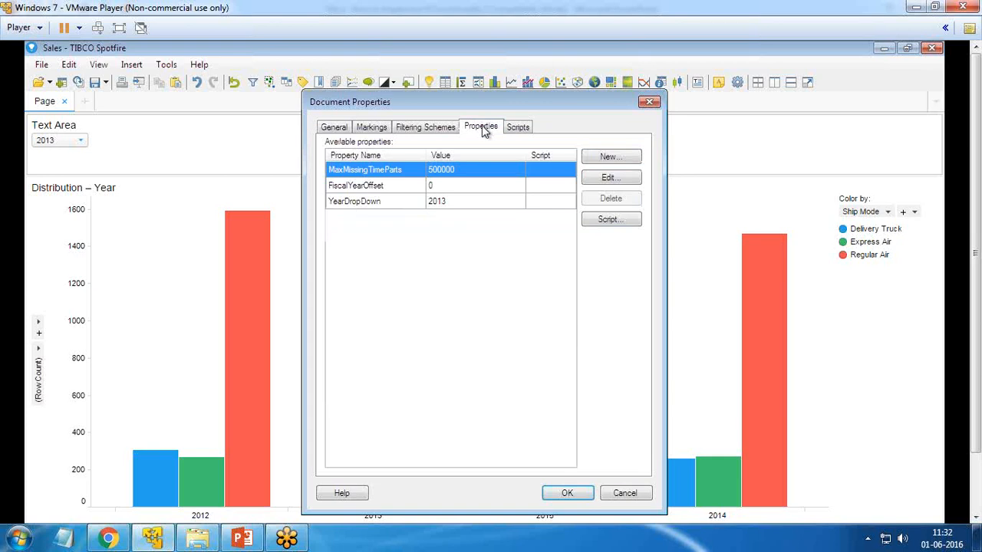
click(612, 157)
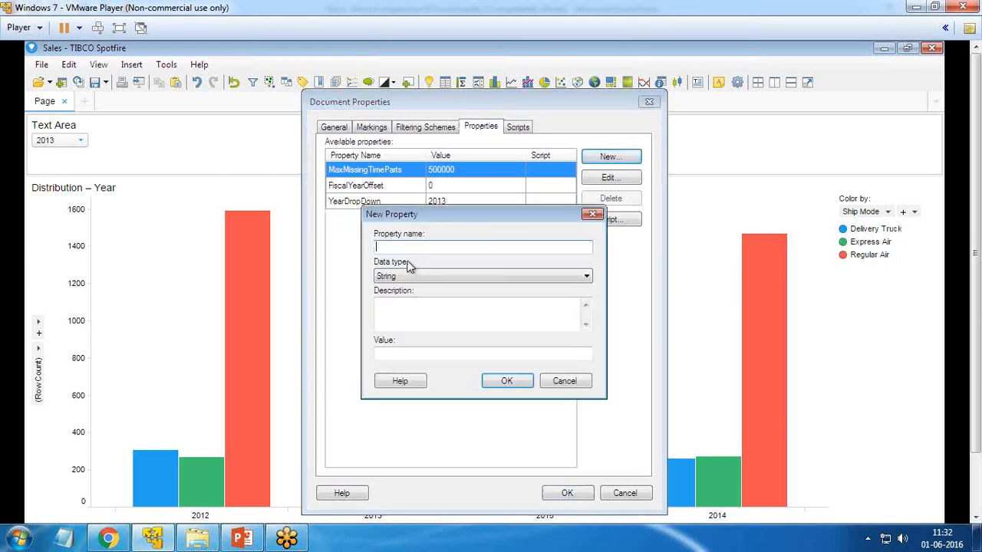
text(CountAverage)
click(441, 276)
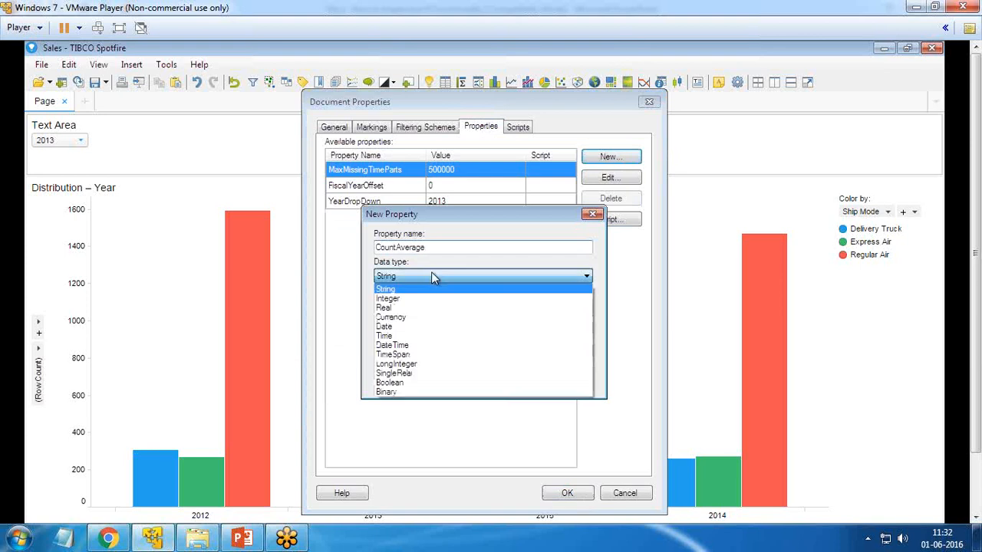
click(408, 305)
click(392, 357)
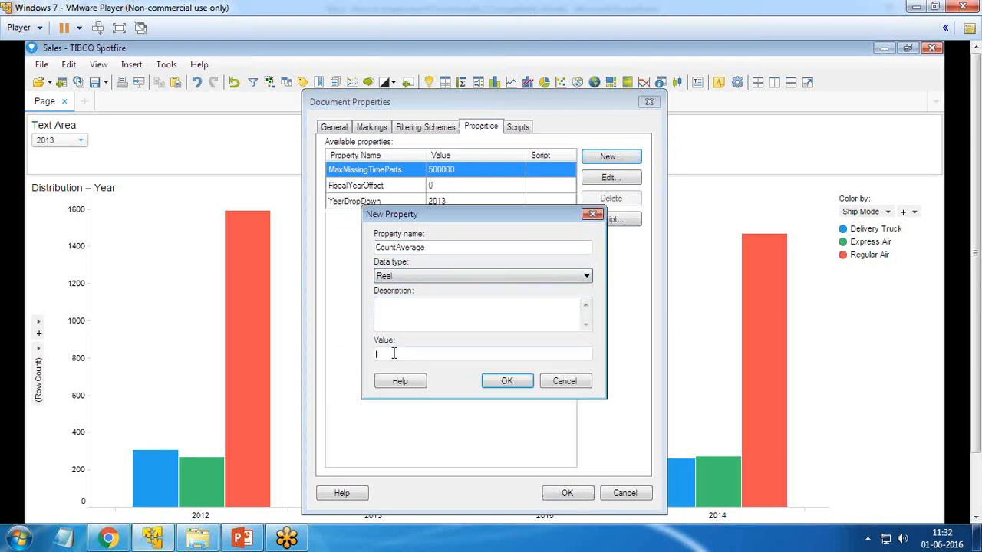
text(0)
click(509, 382)
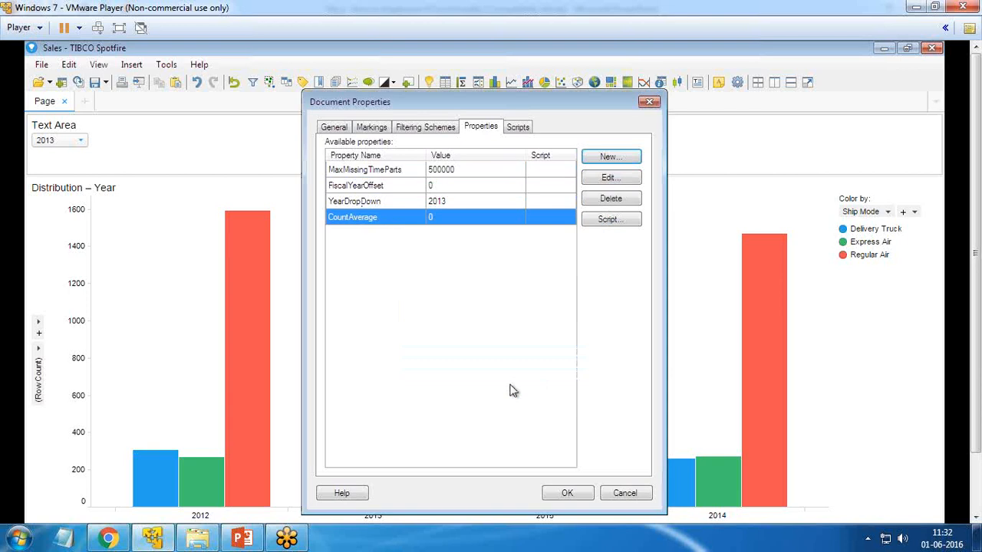
click(566, 495)
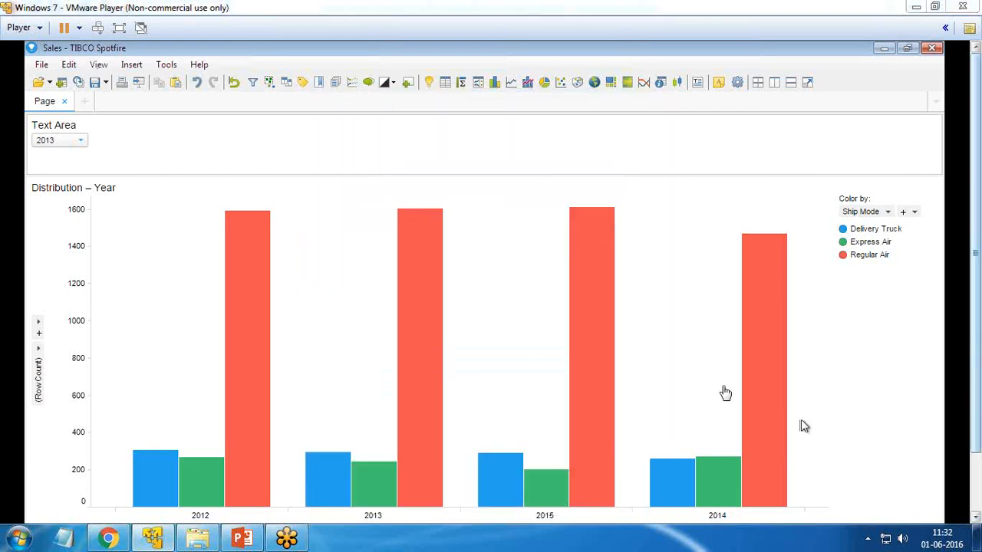
click(119, 28)
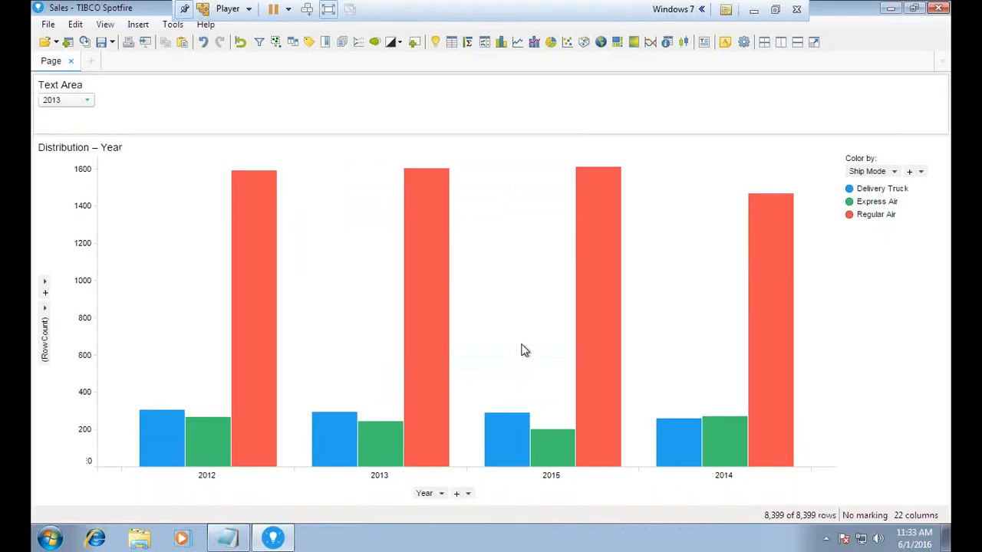
Check the script in Notepad and start registering a data function, keeping the type R script - TIBCO Enterprise Runtime for R.
click(228, 539)
drag(299, 187, 418, 178)
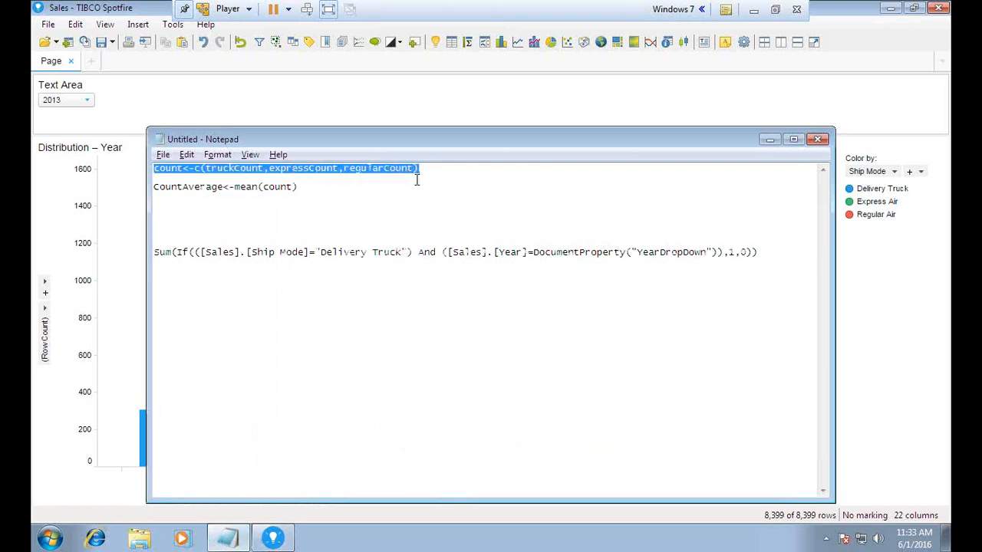
click(771, 141)
click(173, 25)
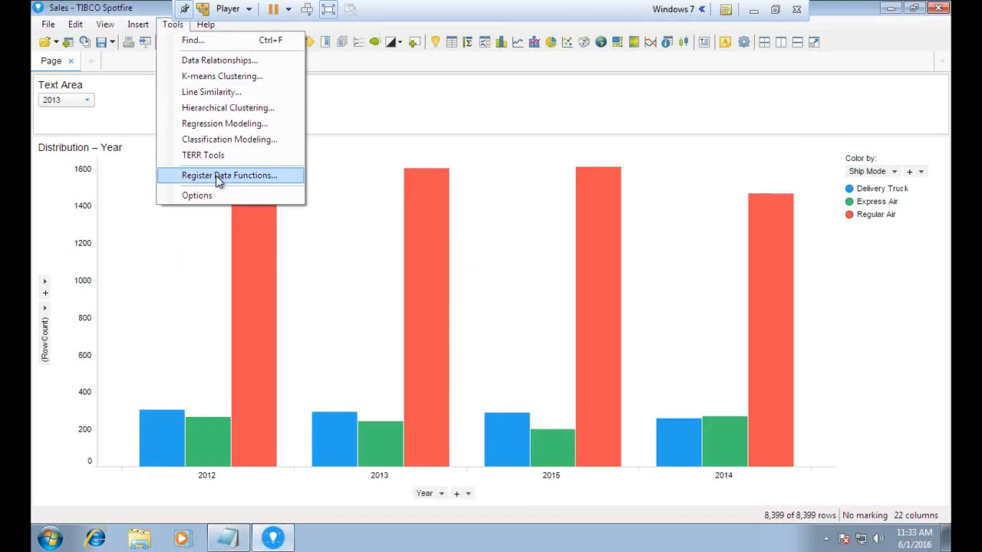
click(775, 9)
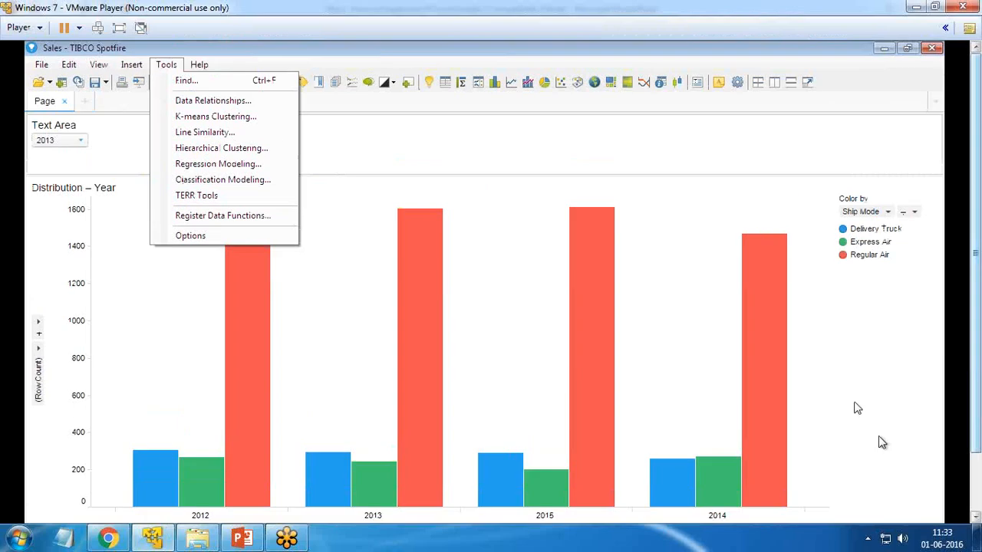
click(121, 29)
click(119, 27)
mouse_move(172, 24)
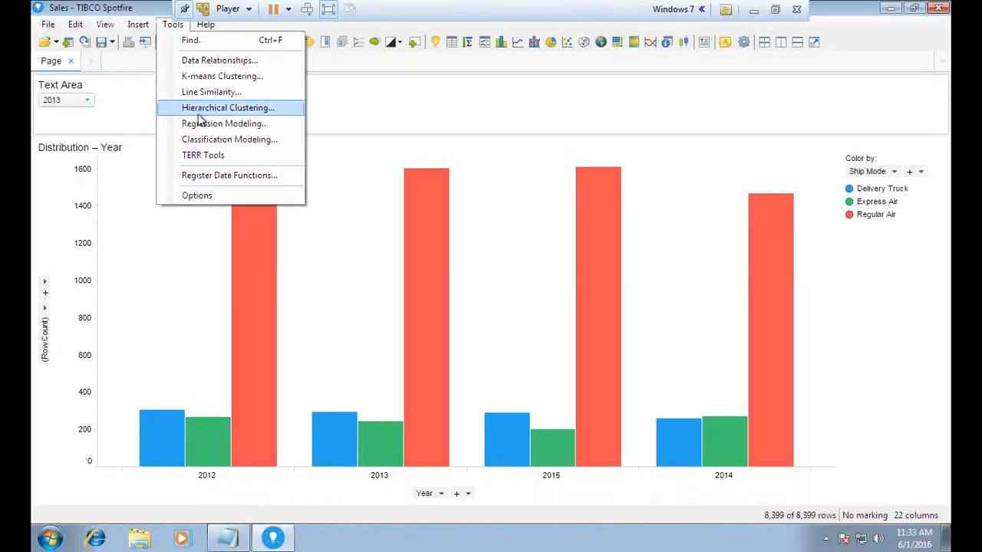
click(211, 178)
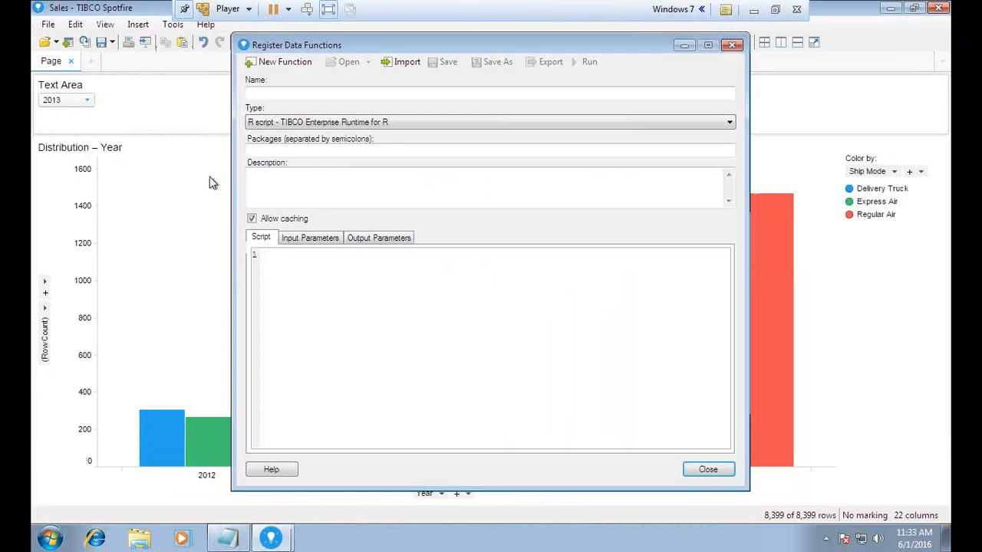
click(333, 124)
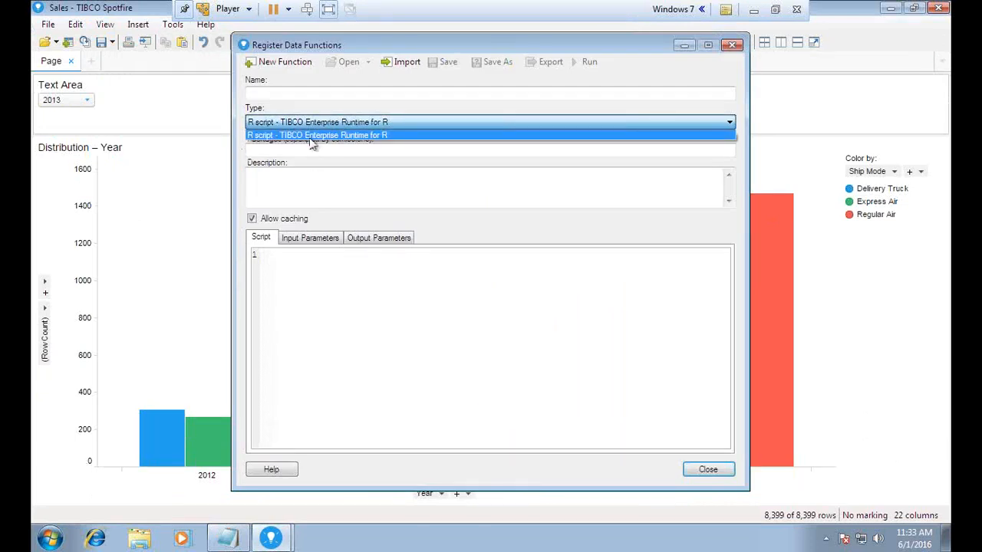
click(305, 290)
Copy the count and CountAverage lines from Notepad into the data function's script.
click(223, 541)
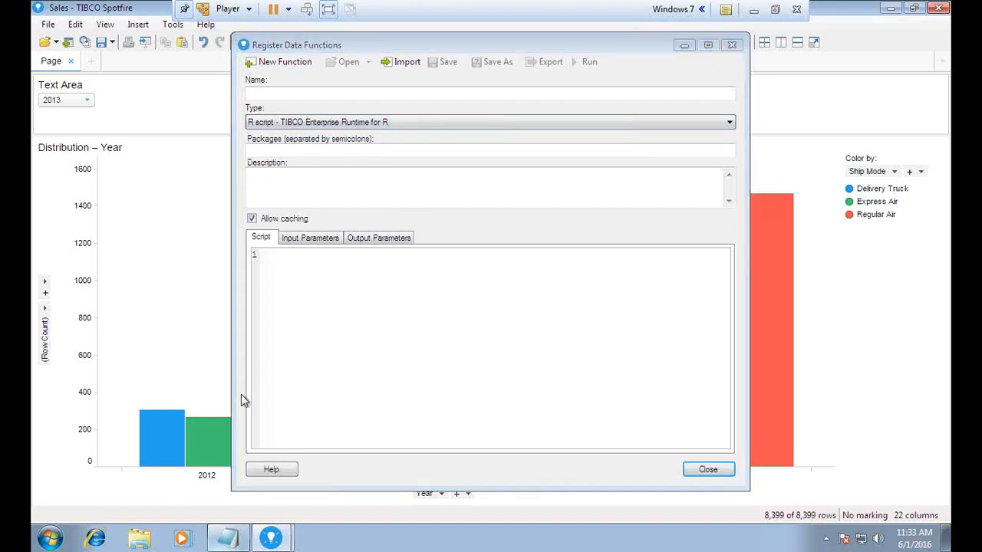
drag(309, 194, 152, 163)
key(ctrl+c)
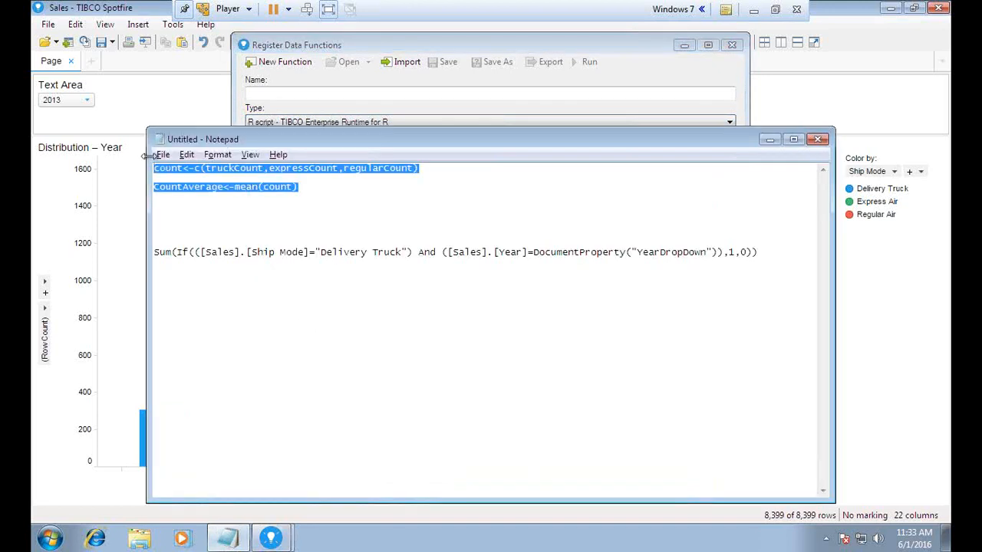
click(380, 347)
key(ctrl+v)
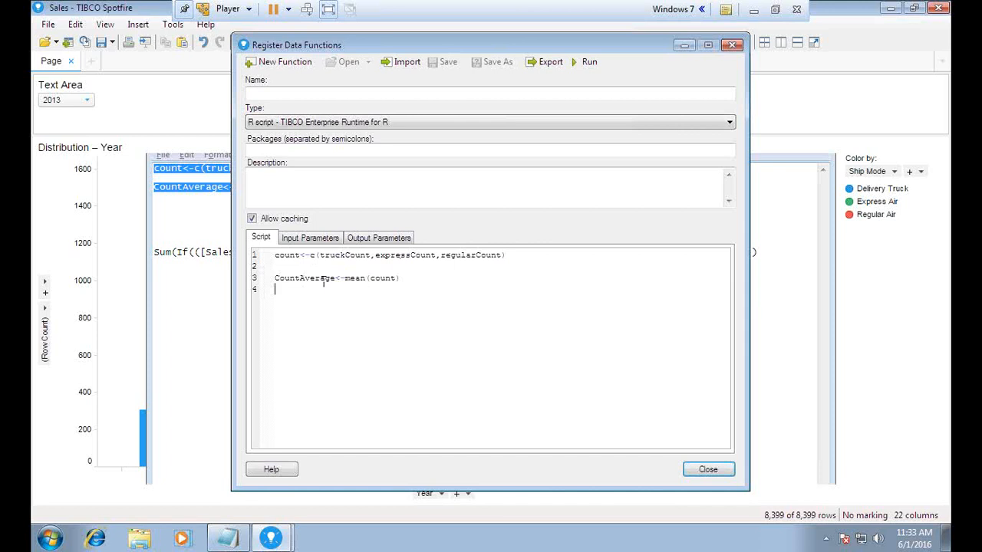
Start a new input parameter, using truckCount from the Notepad script as both its name and display name.
drag(317, 255, 369, 256)
click(300, 240)
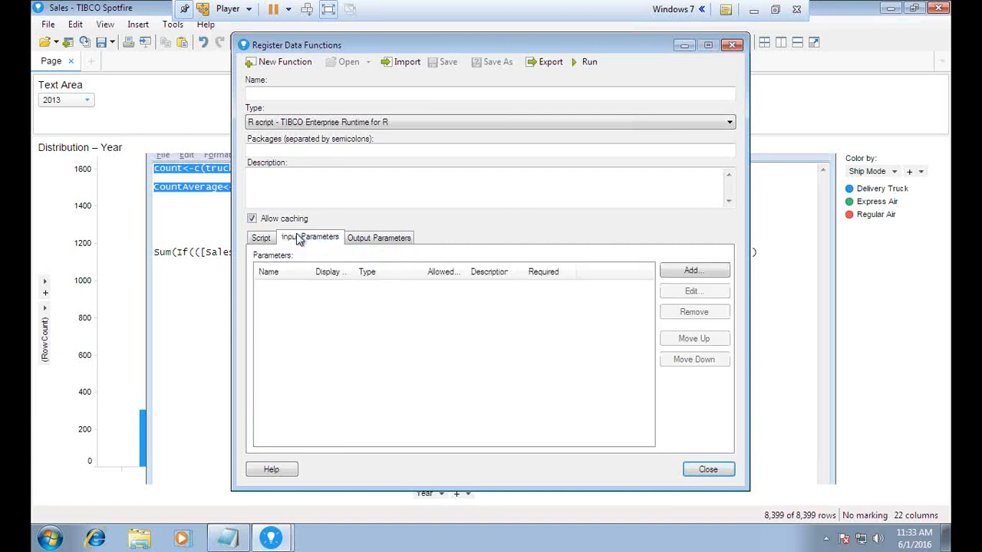
click(693, 271)
click(228, 539)
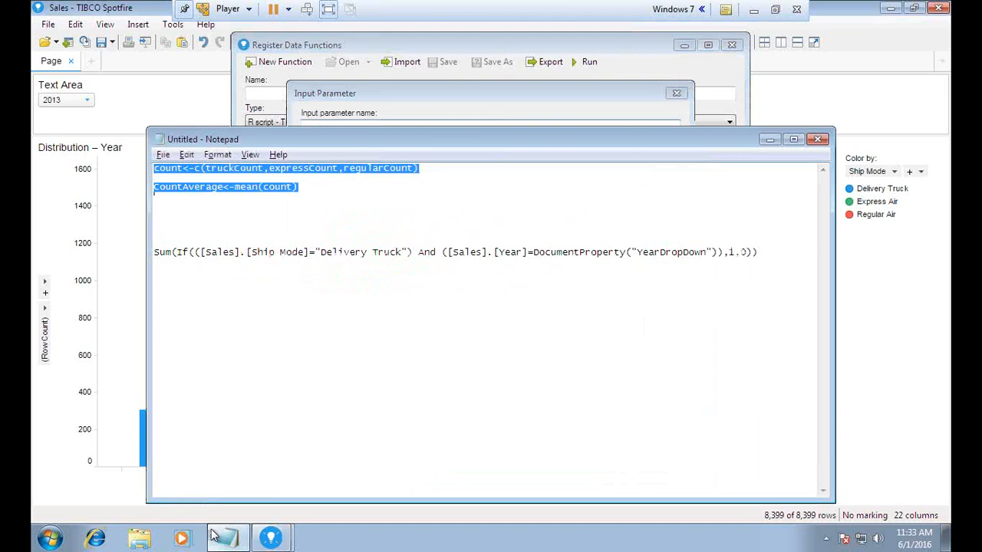
click(227, 196)
drag(210, 169, 238, 169)
drag(207, 168, 268, 170)
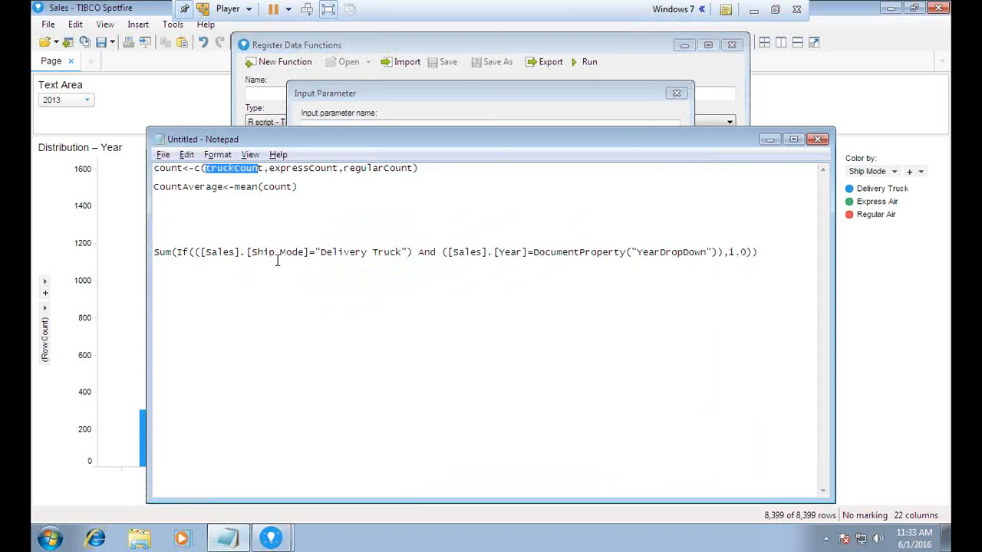
key(alt+Tab)
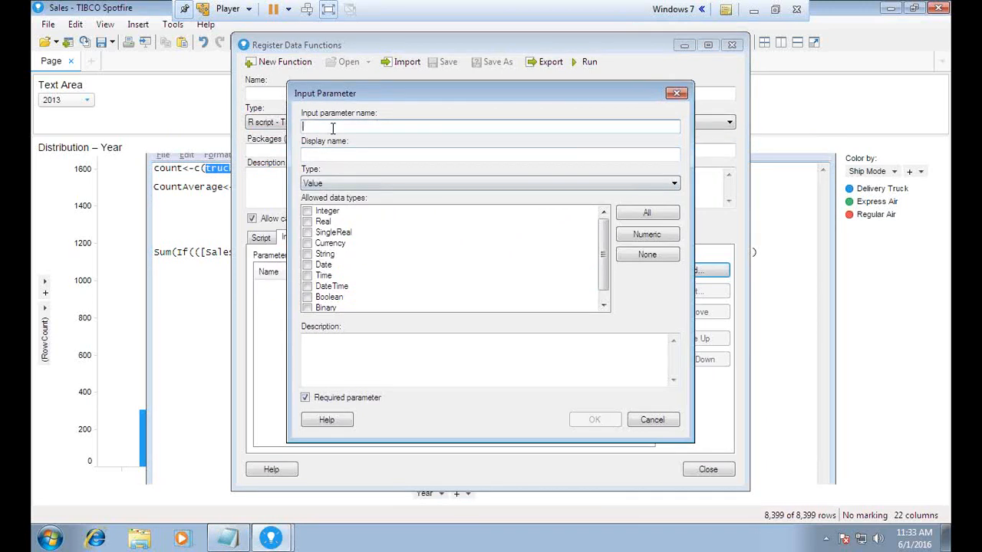
key(ctrl+v)
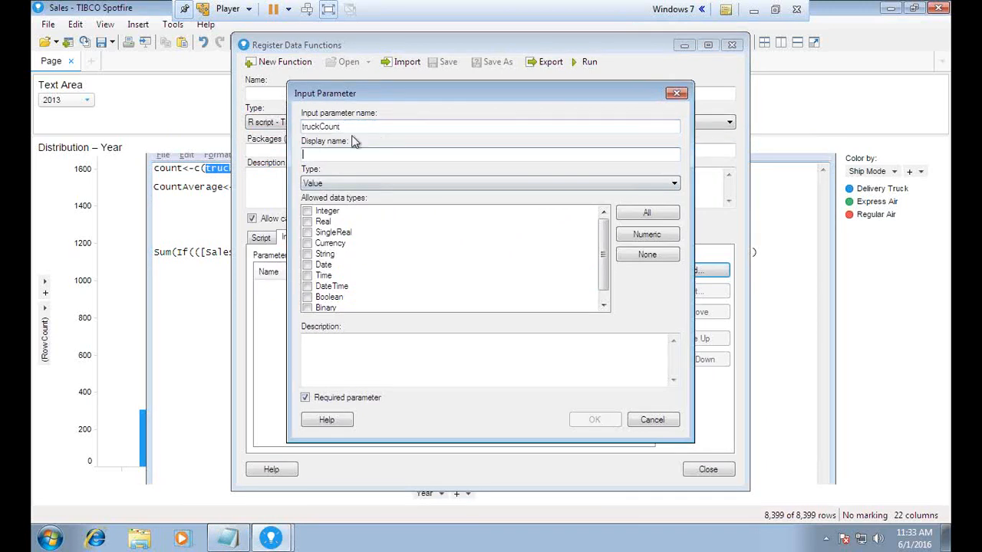
double_click(350, 127)
click(348, 155)
key(ctrl+v)
Allow the Integer, Real and SingleReal data types for truckCount and save the input parameter.
click(308, 211)
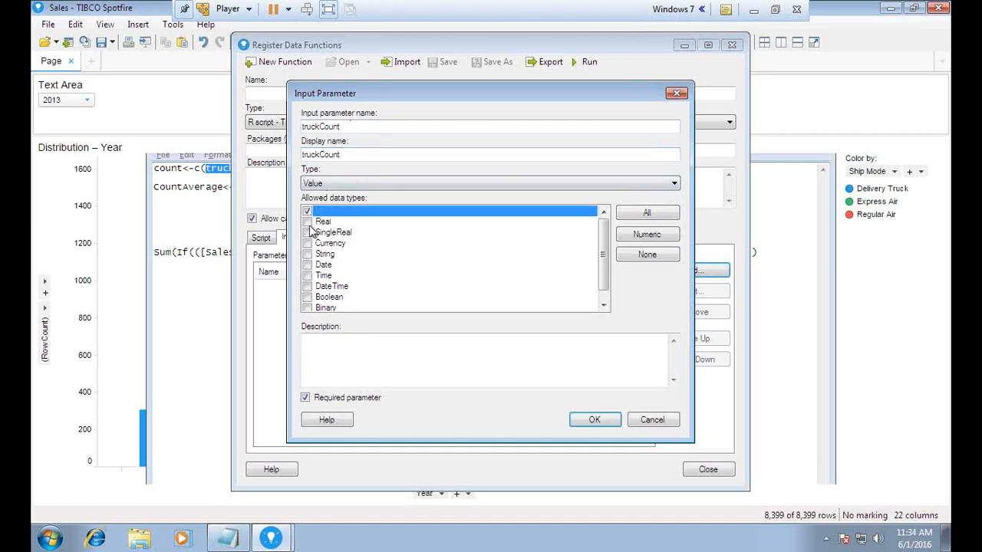
click(308, 222)
click(308, 232)
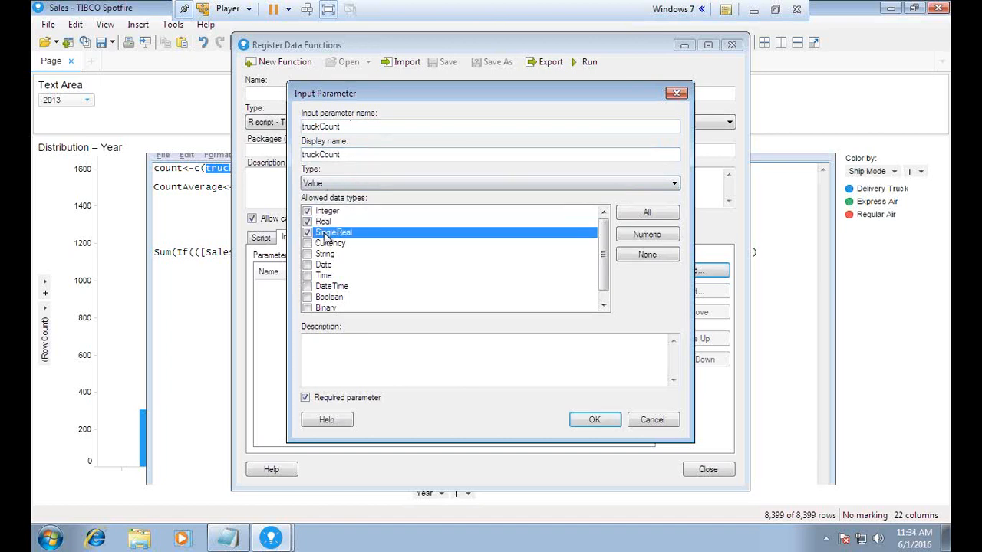
click(595, 421)
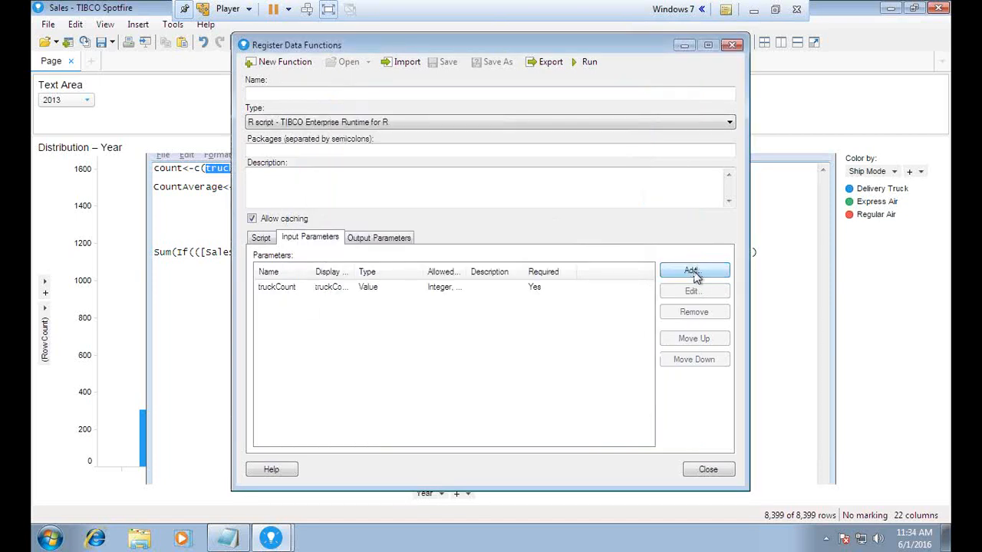
Move the data function dialog aside and copy the variable name expressCount from the Notepad script.
drag(444, 44, 548, 91)
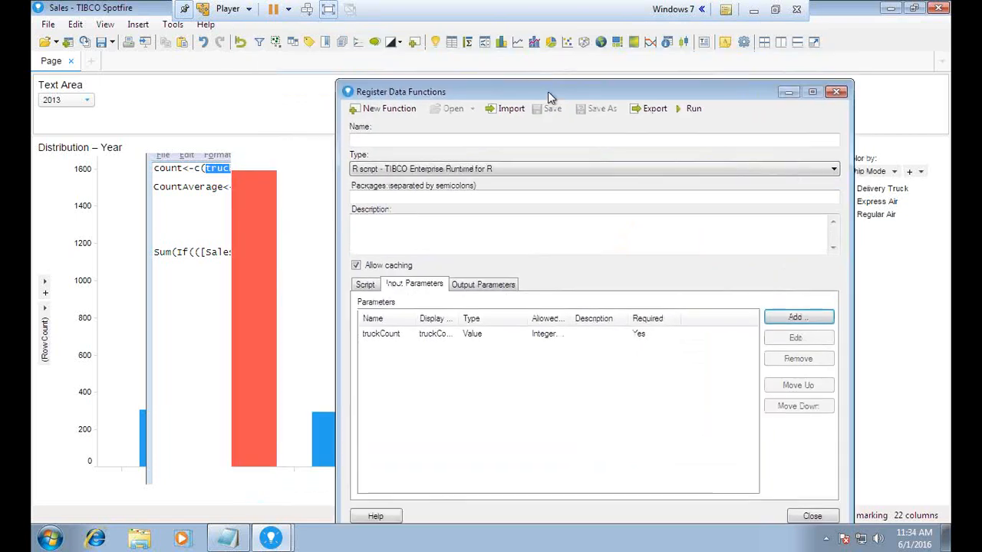
click(227, 542)
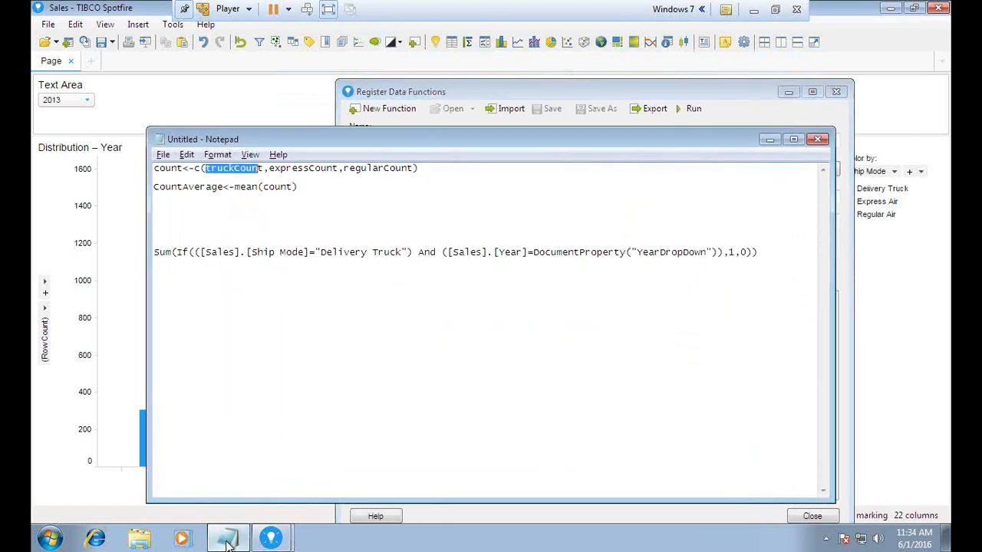
click(491, 98)
drag(492, 98, 492, 146)
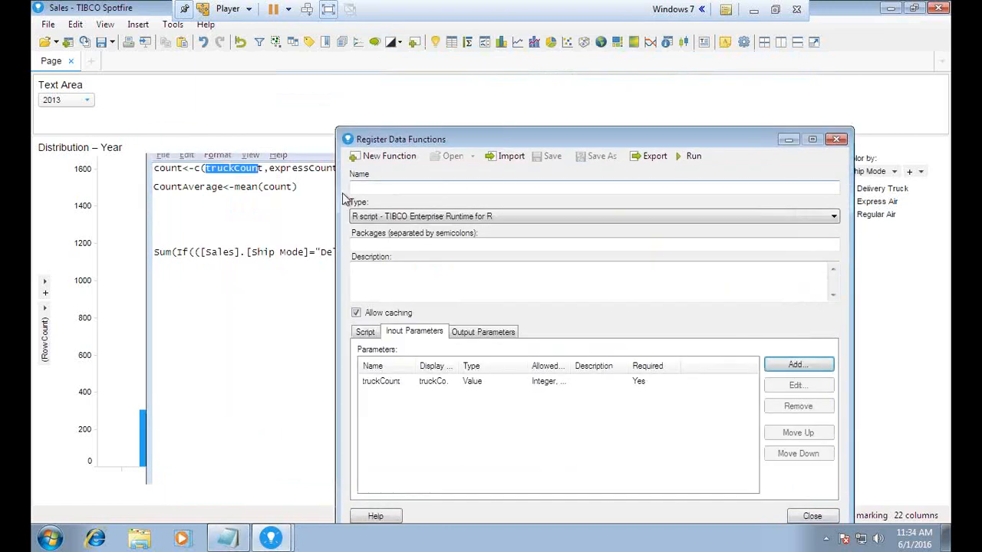
click(266, 171)
click(227, 542)
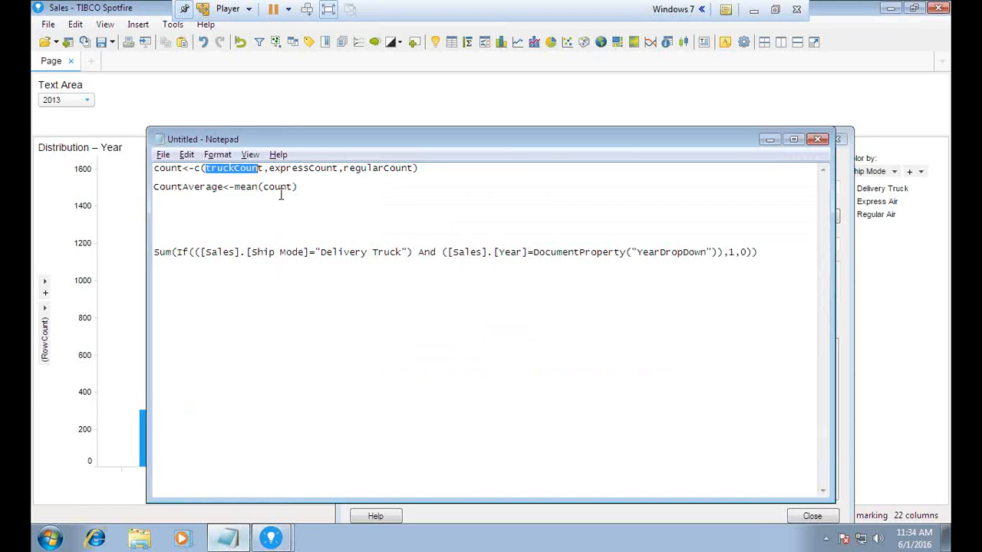
drag(269, 168, 331, 168)
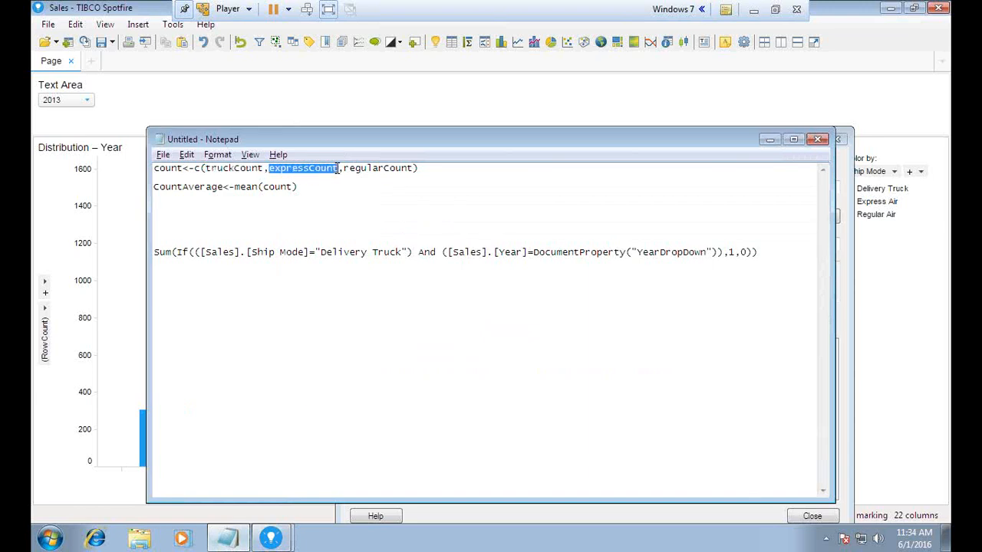
key(alt+Tab)
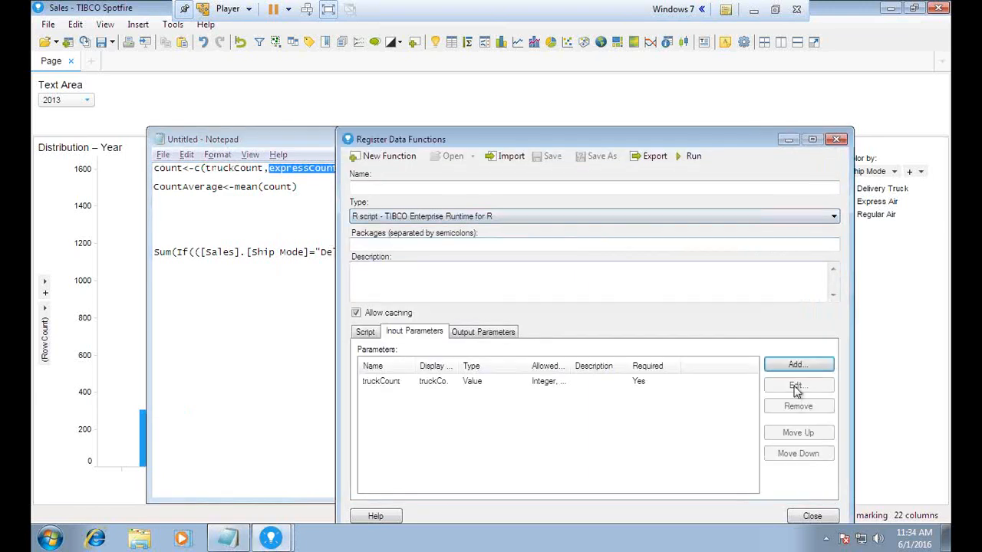
Add an input parameter with name and display name expressCount, allowing Integer, Real and SingleReal values.
click(794, 364)
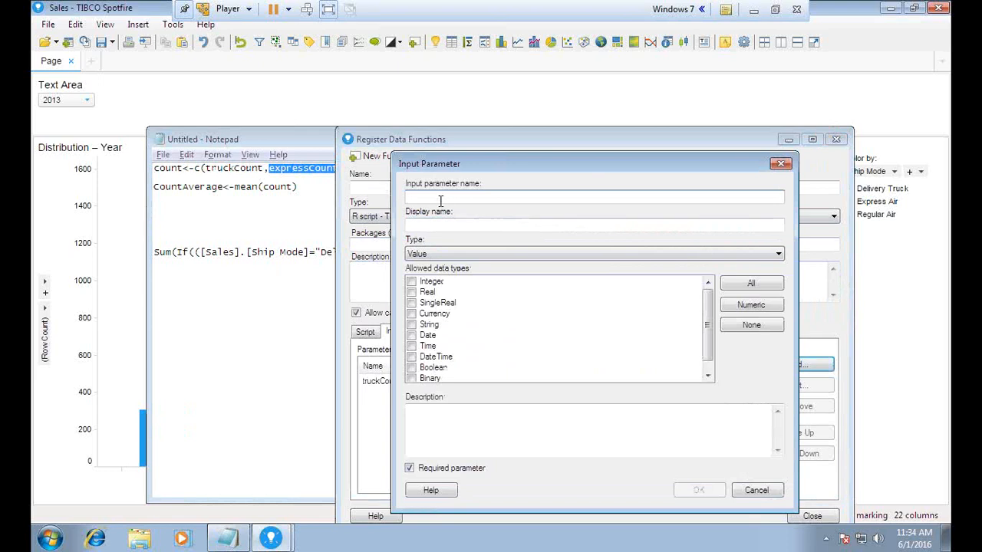
key(ctrl+v)
click(434, 229)
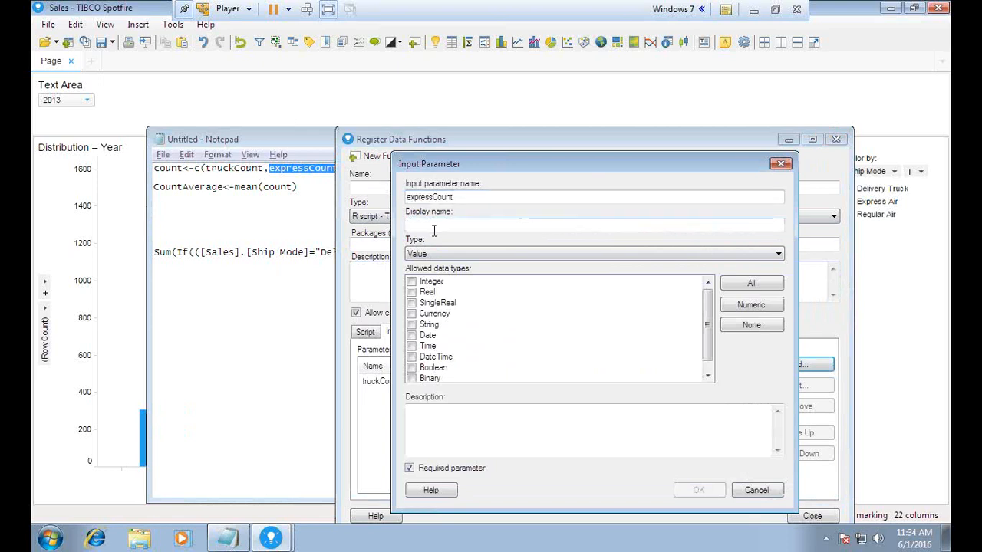
key(ctrl+v)
click(411, 282)
click(412, 293)
click(411, 303)
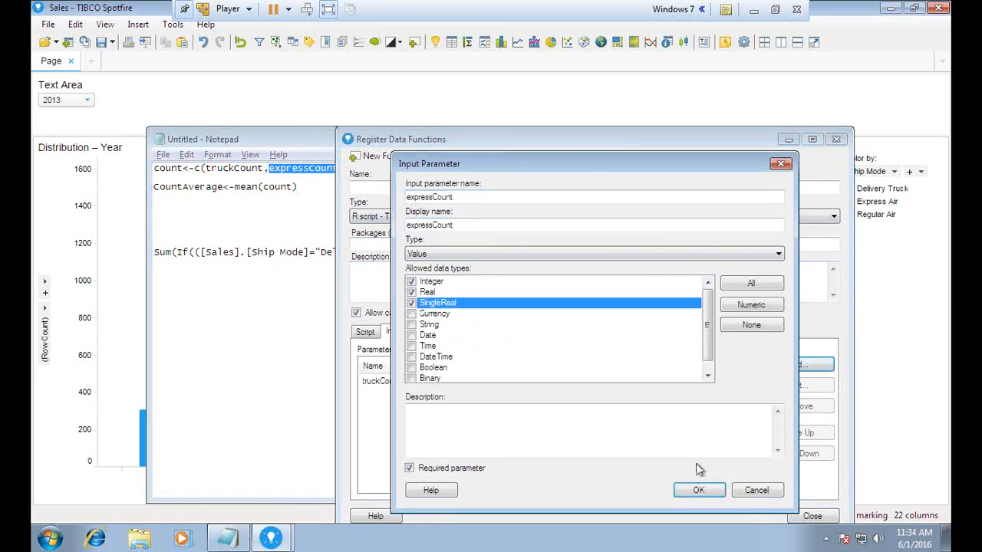
click(695, 490)
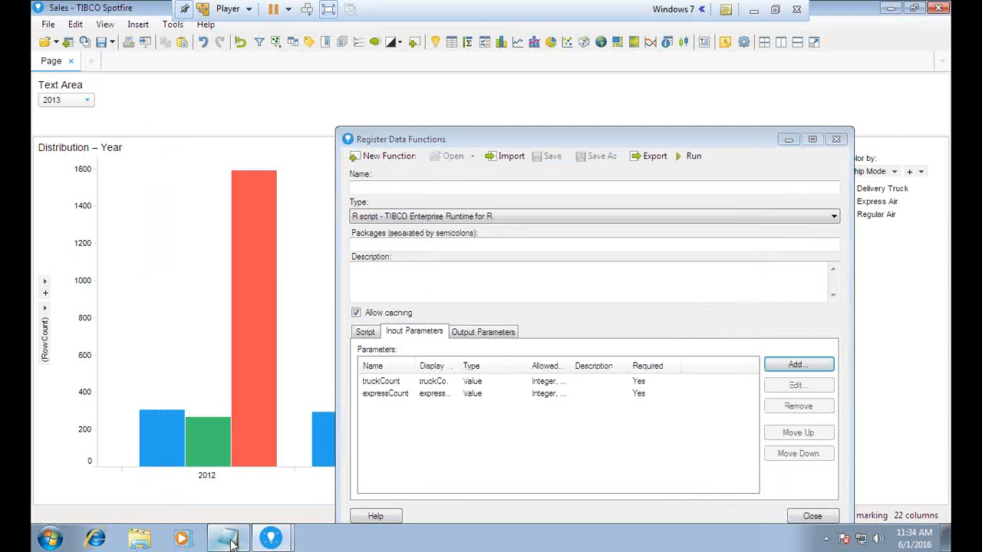
Add an input parameter with name and display name regularCount, copied from Notepad, allowing Integer, Real and SingleReal values.
click(230, 540)
drag(344, 169, 412, 168)
key(ctrl+c)
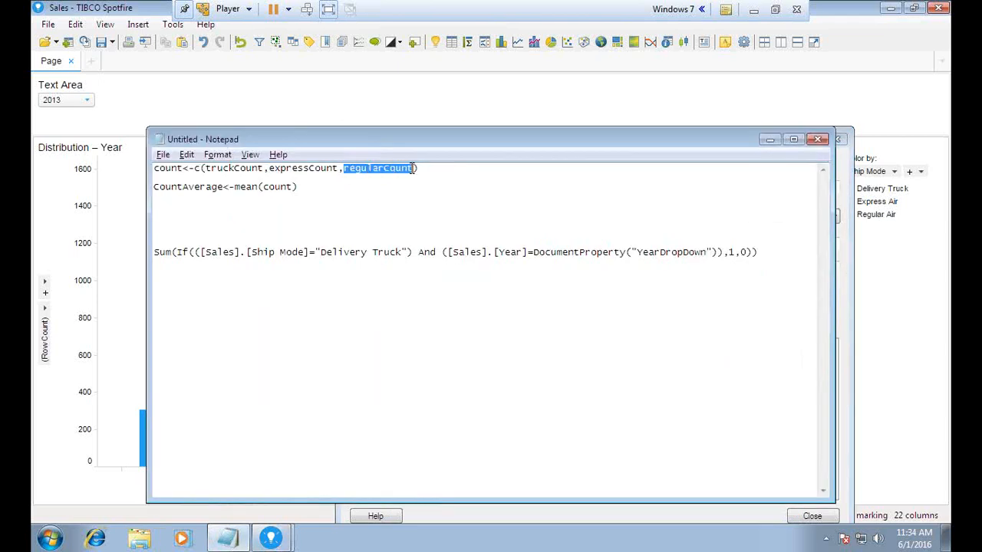
click(451, 515)
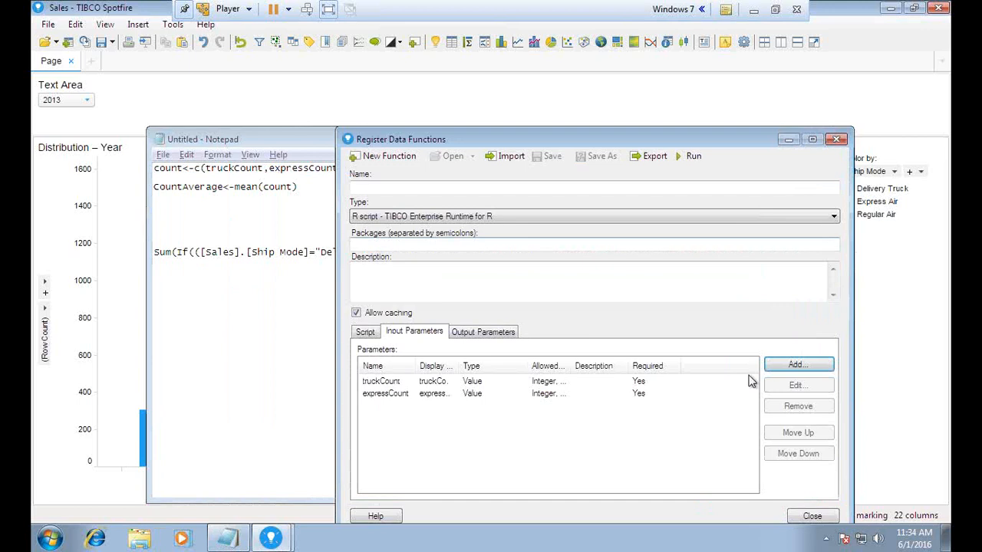
click(809, 369)
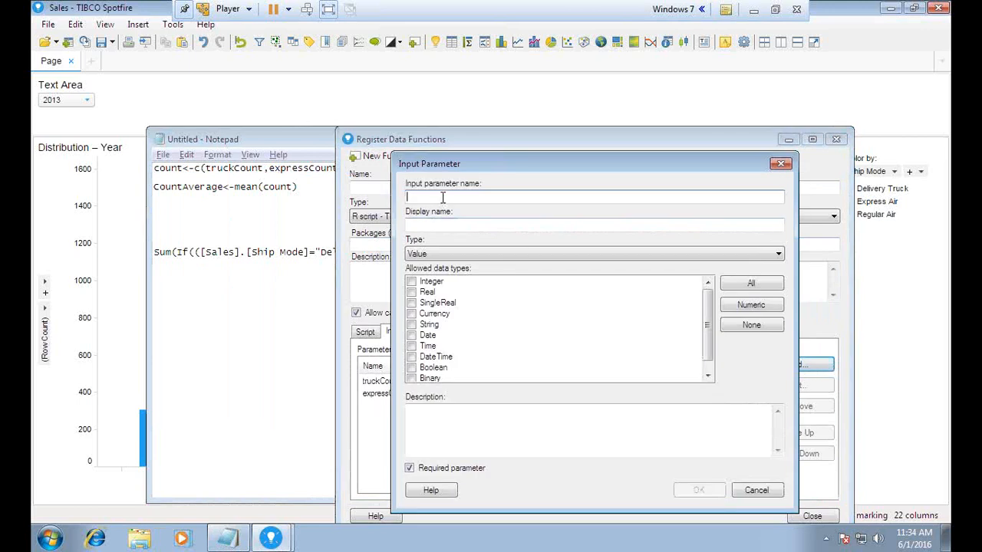
key(ctrl+v)
click(450, 224)
key(ctrl+v)
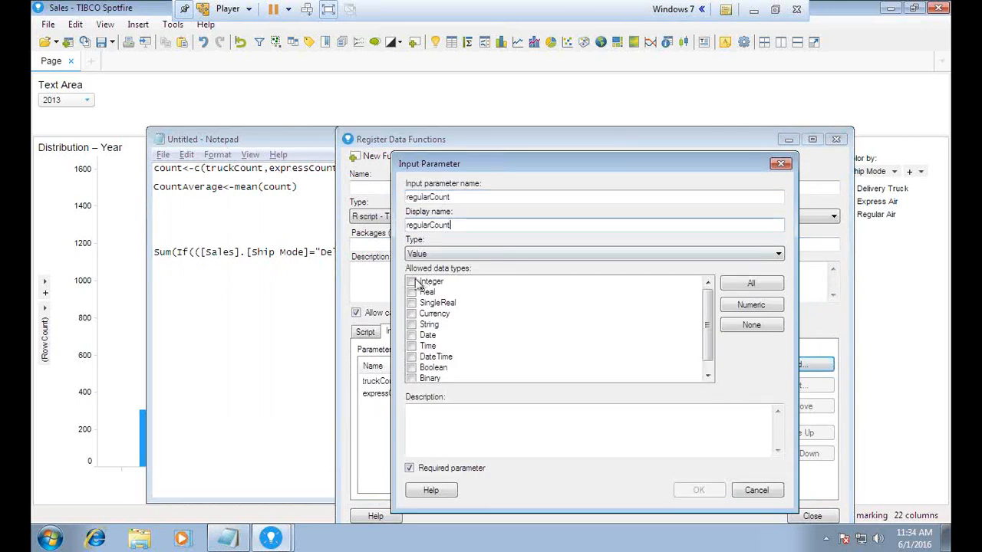
click(412, 281)
click(412, 292)
click(412, 303)
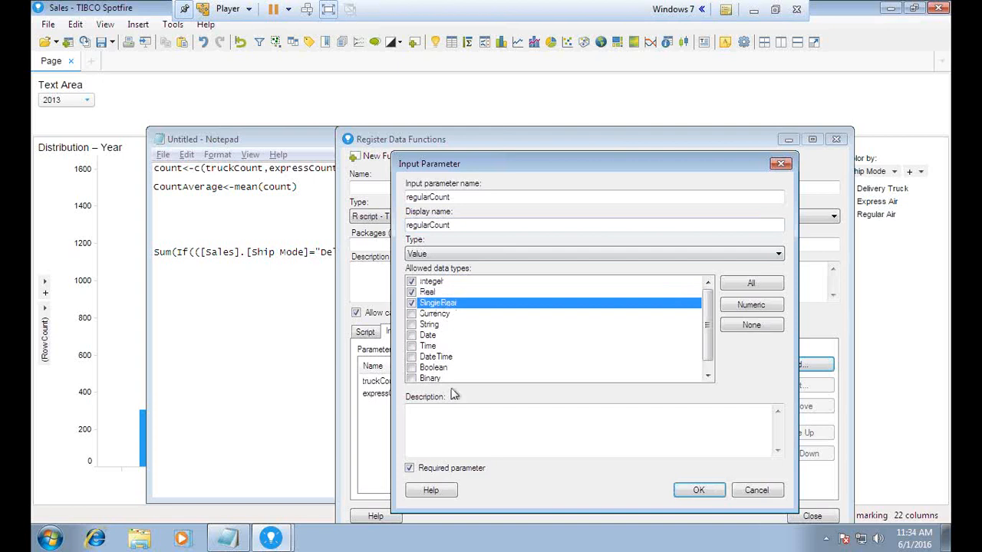
click(698, 491)
Move the data function dialog aside and copy the variable name CountAverage from the Notepad script.
drag(555, 139, 580, 91)
click(228, 539)
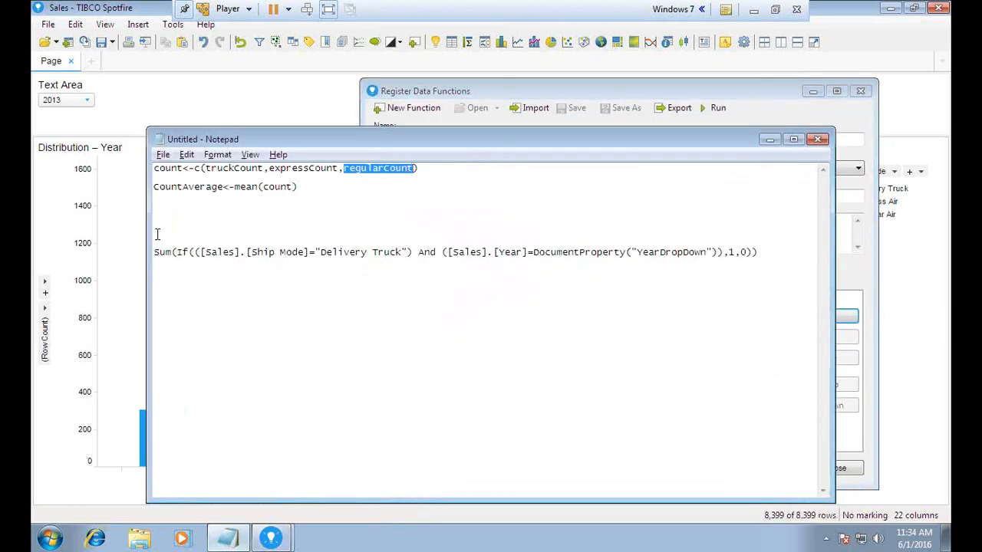
drag(155, 187, 223, 188)
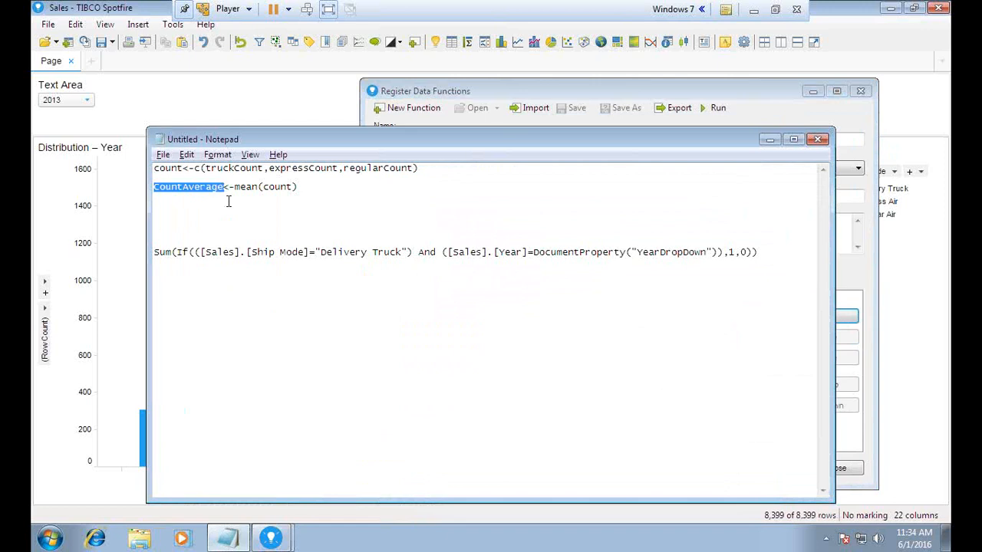
key(alt+Tab)
Add an output parameter of type Value with result parameter name and display name CountAverage.
click(507, 283)
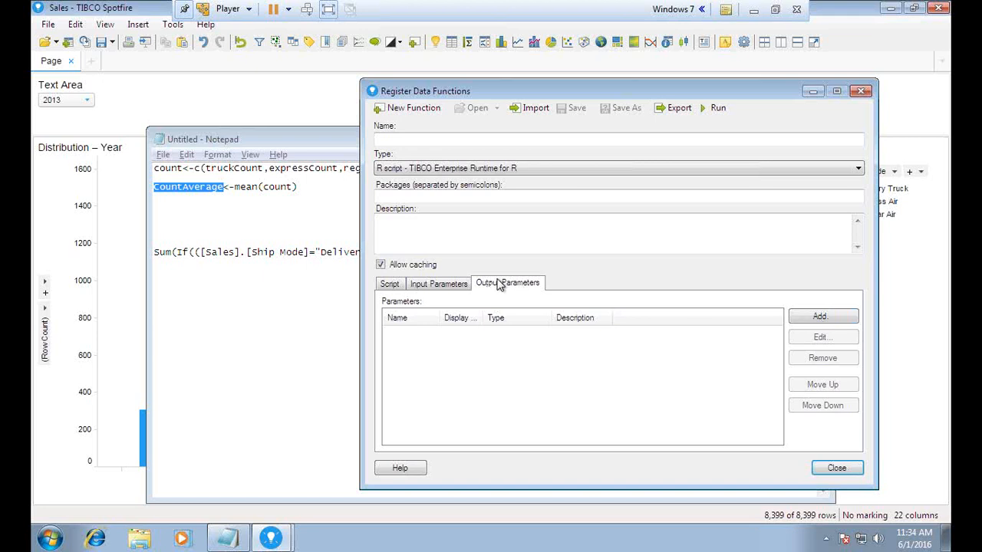
drag(529, 92, 339, 92)
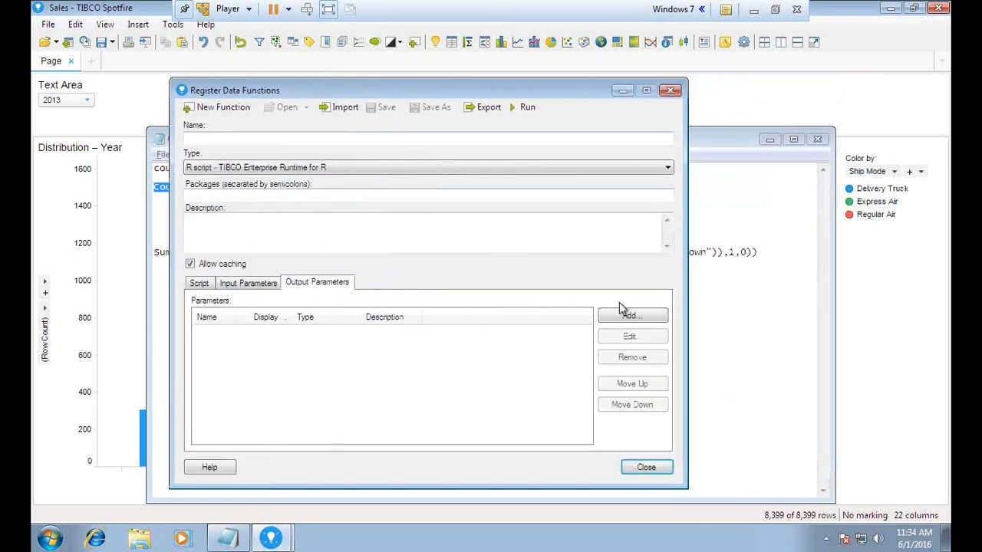
click(621, 315)
text(CountAverage)
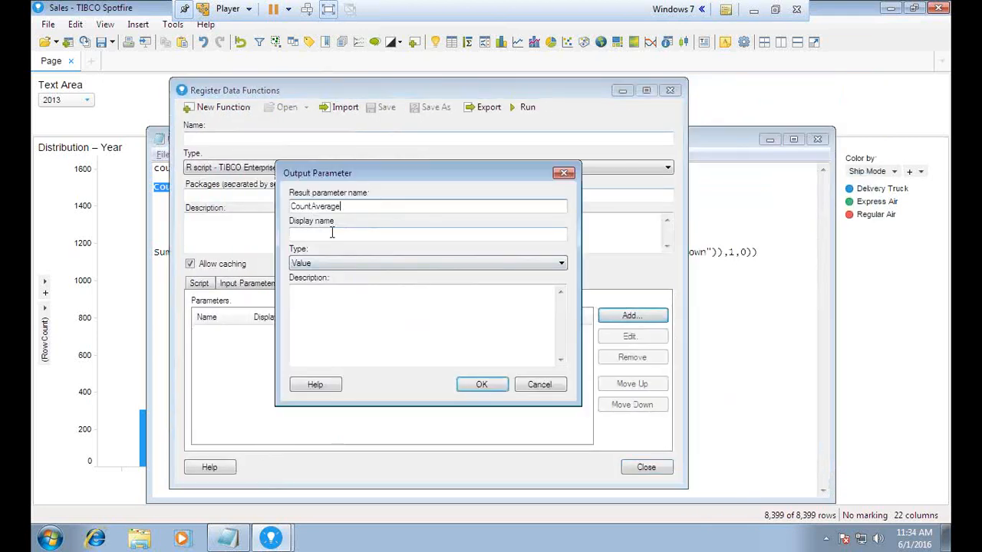
click(335, 238)
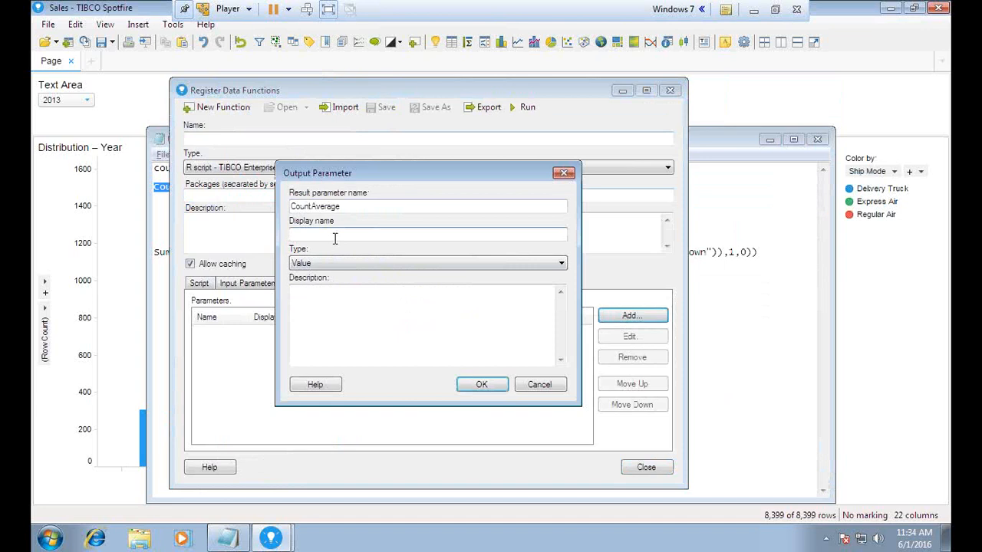
text(CountAverage)
click(333, 264)
click(333, 264)
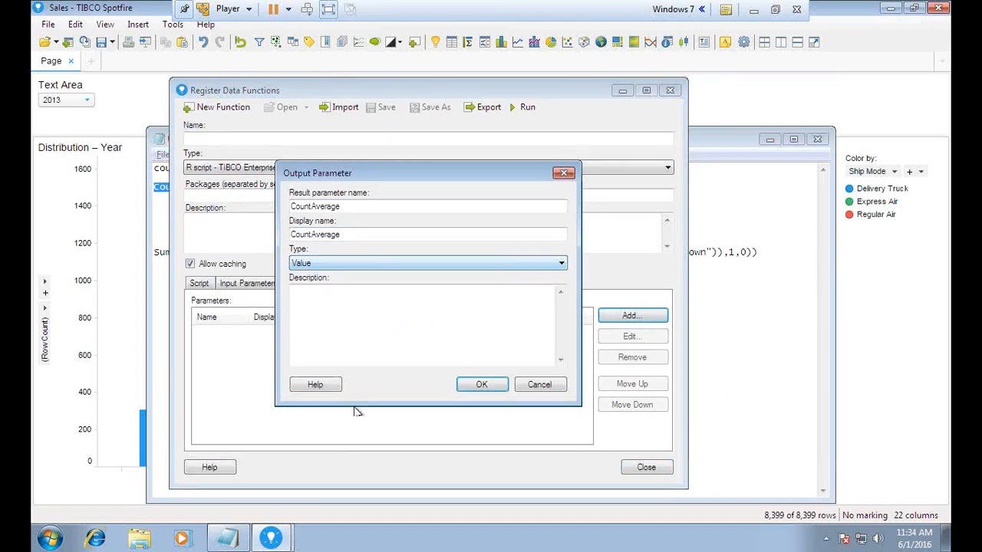
click(482, 384)
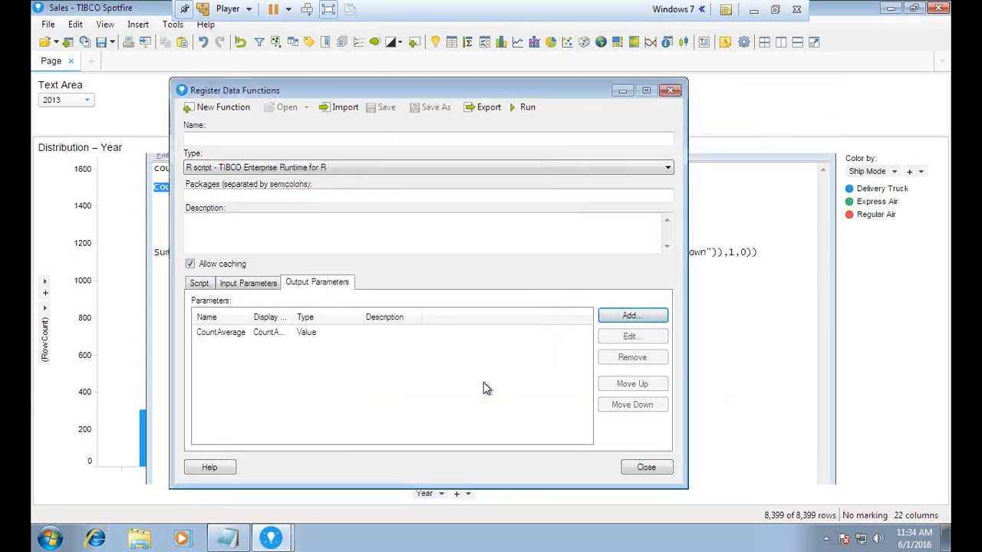
Review the data function's script, input parameters and output parameters.
click(209, 288)
click(240, 288)
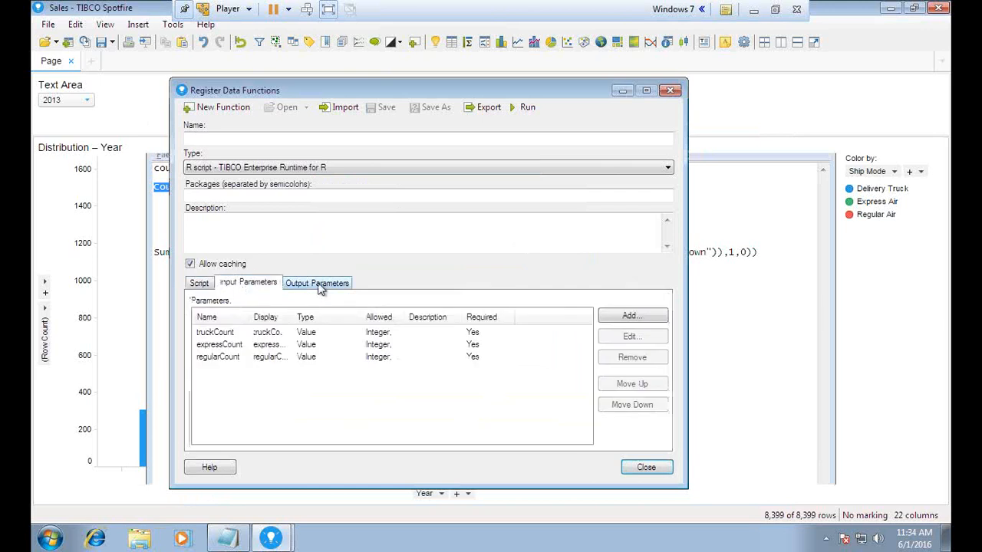
click(321, 284)
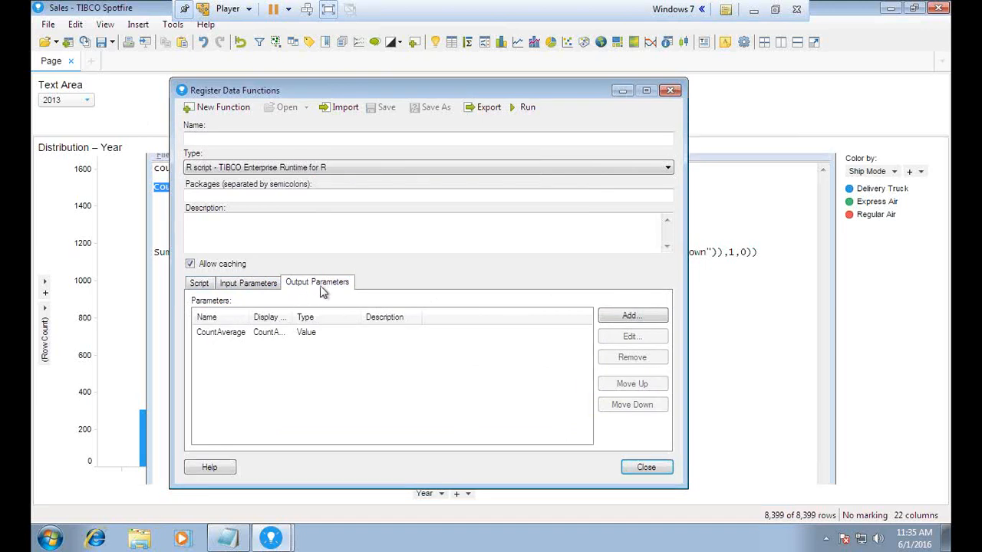
Run the data function, name it BispCalculateMean and make it refresh automatically.
click(519, 106)
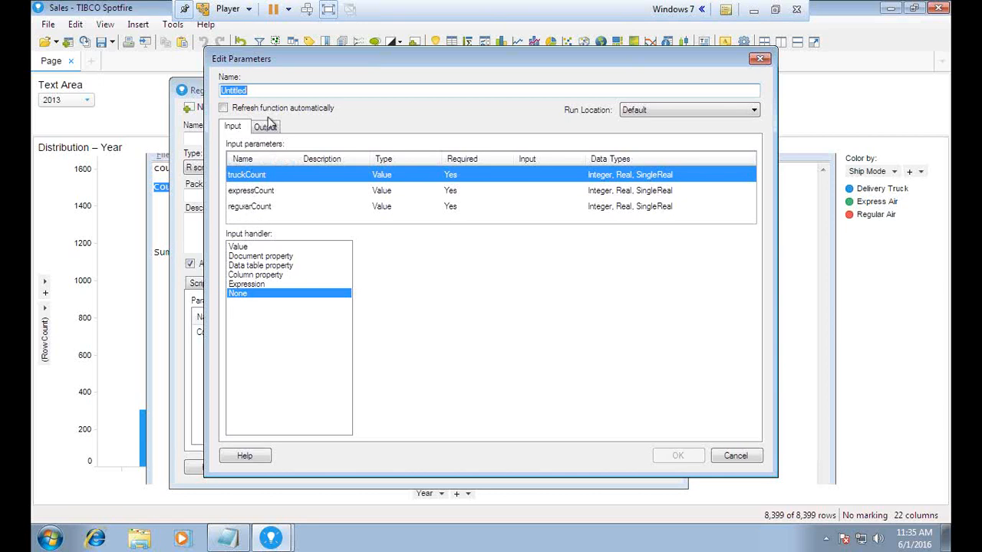
click(265, 128)
click(236, 130)
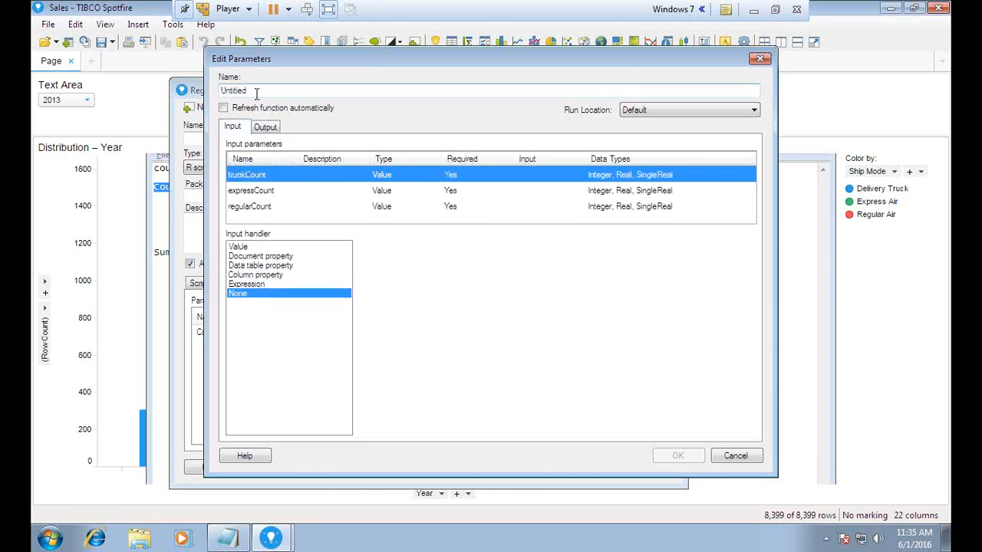
drag(262, 93, 194, 92)
text(Bis)
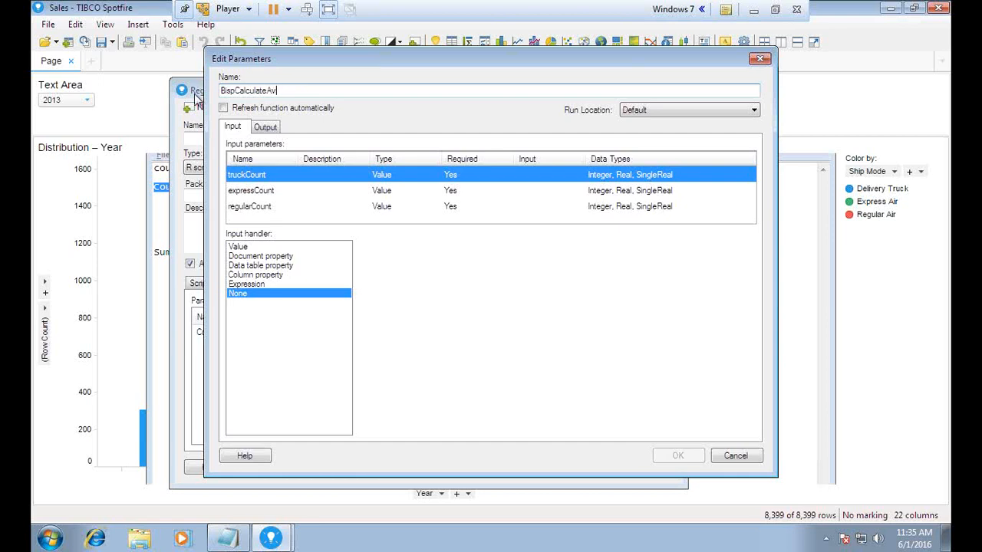
text(pCalculateMean)
click(223, 108)
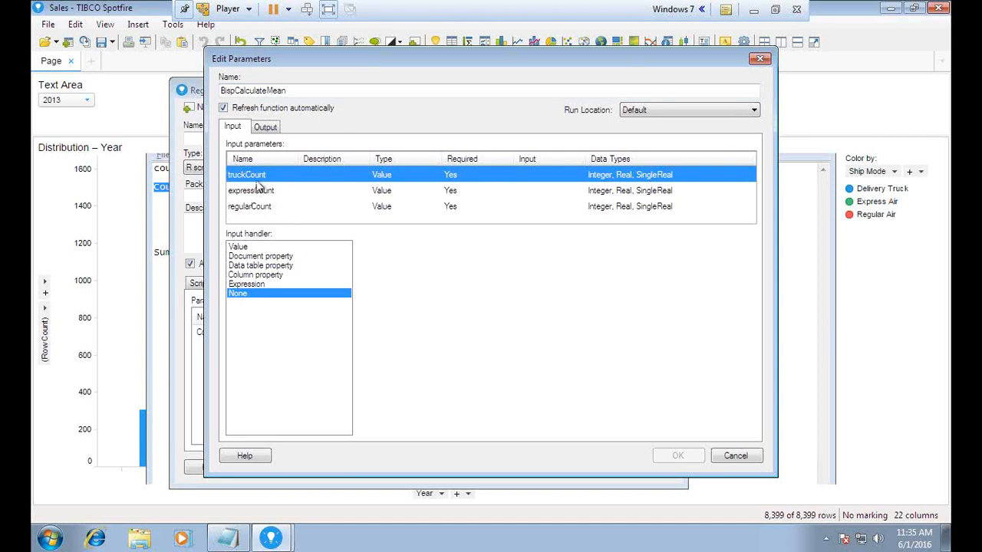
Set the truckCount input handler to Expression on the Sales data table and open its expression for editing.
click(261, 285)
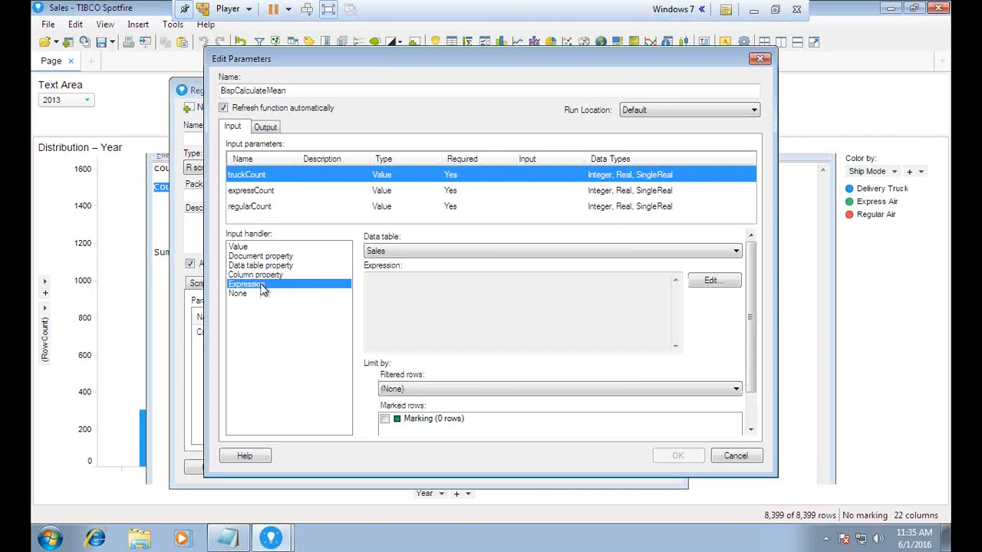
click(715, 281)
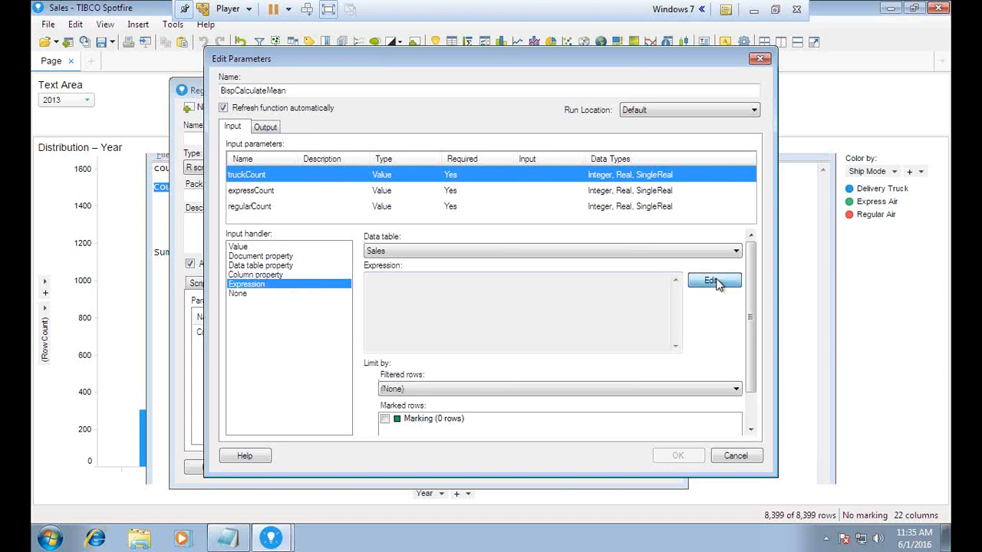
Try reusing the Delivery Truck sum expression from Notepad as the truckCount expression, and clear it again.
click(228, 541)
drag(760, 253, 138, 271)
key(ctrl+c)
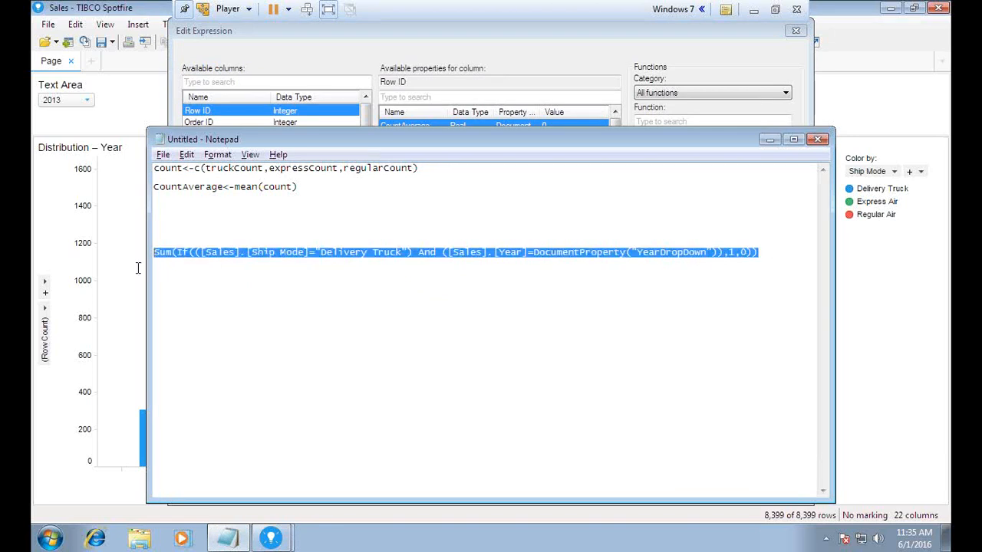
click(770, 139)
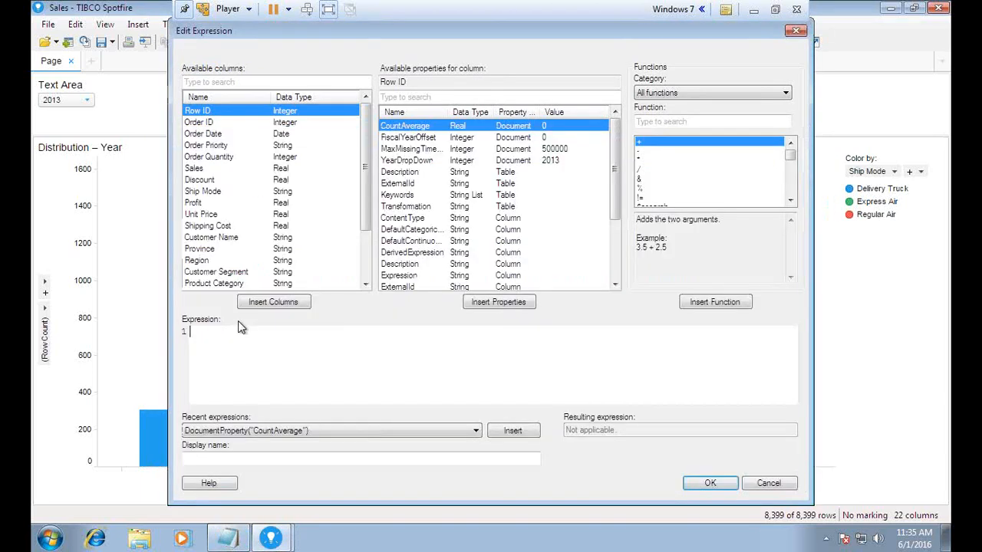
click(236, 339)
key(ctrl+v)
key(ctrl+a)
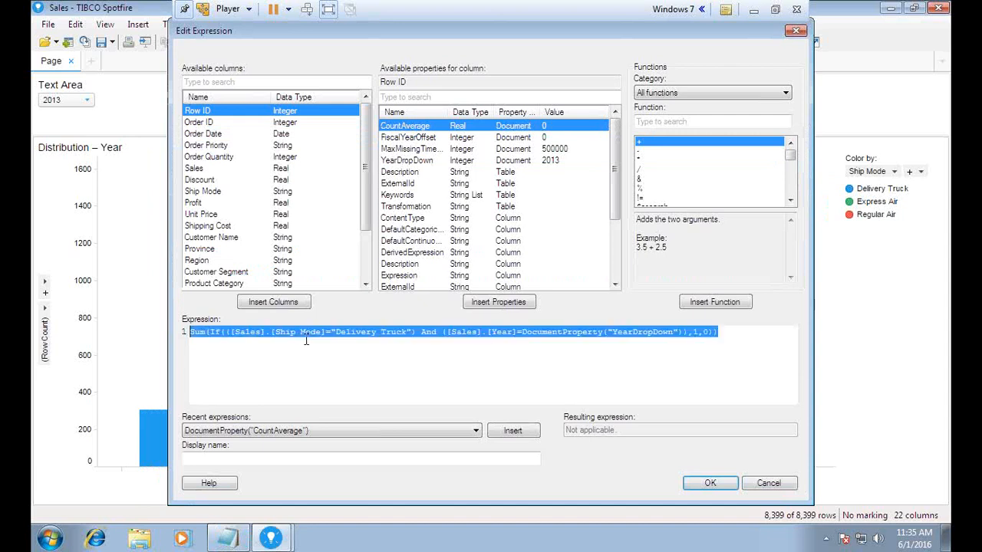
key(Delete)
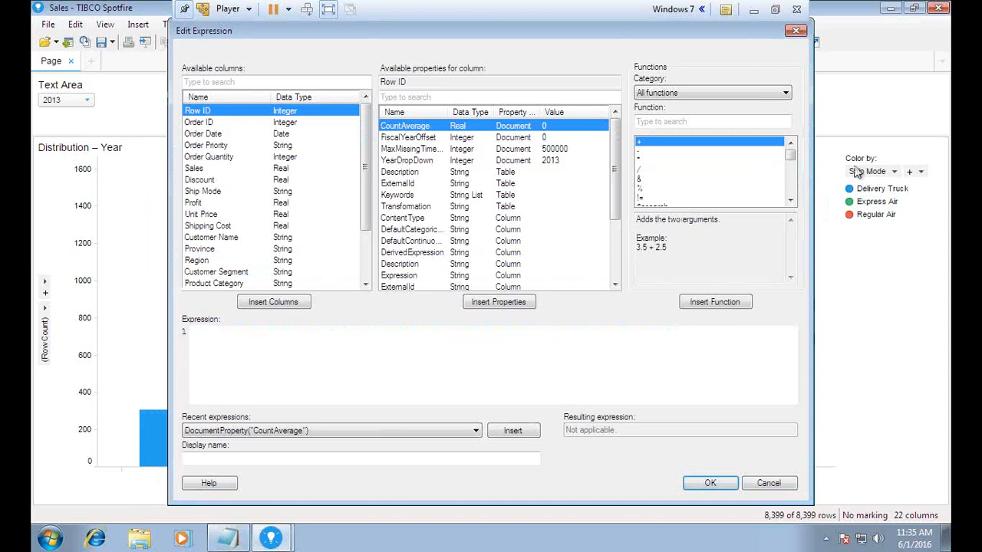
Begin the truckCount expression with Sum(If([Ship Mode]='Delivery Truck' And, using the Ship Mode column.
text(Sum)
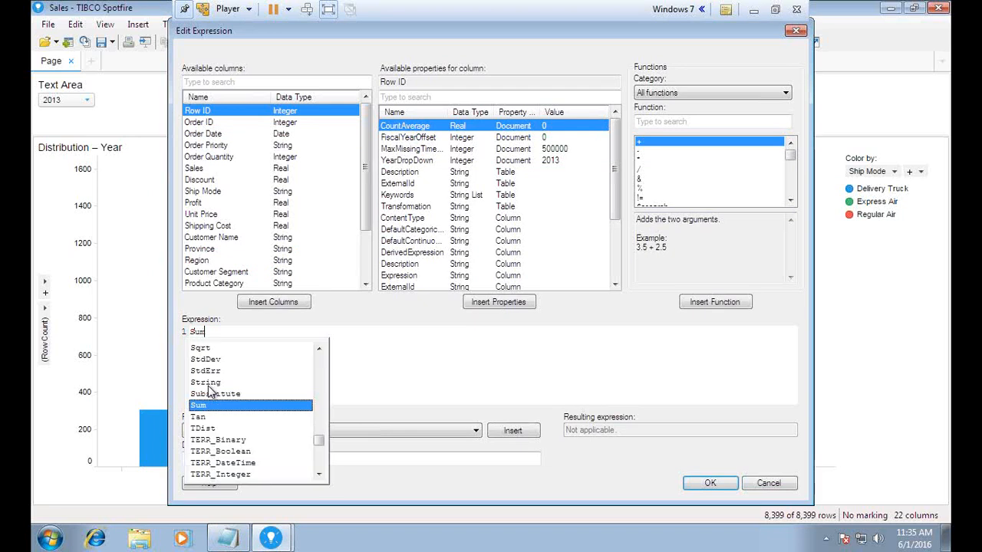
double_click(214, 406)
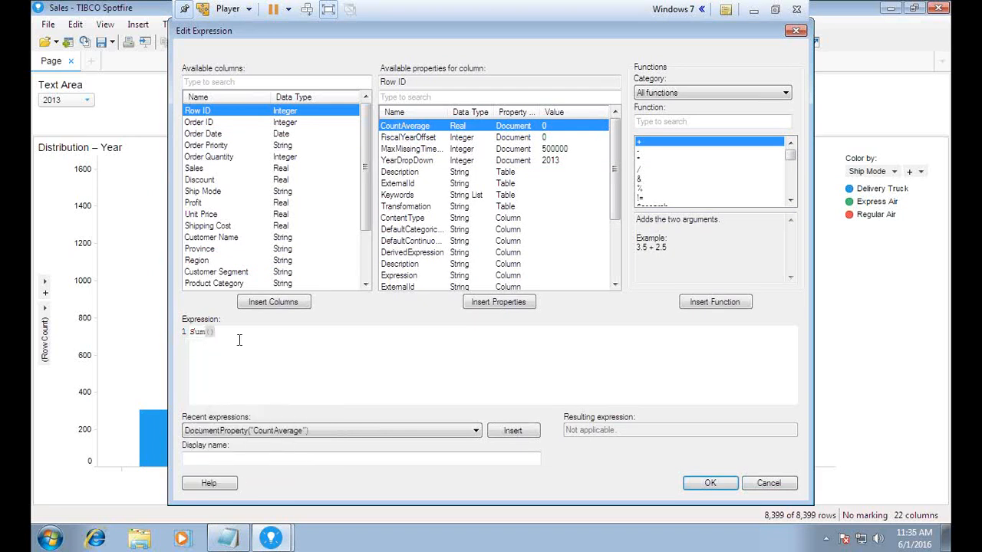
text([)
text(f)
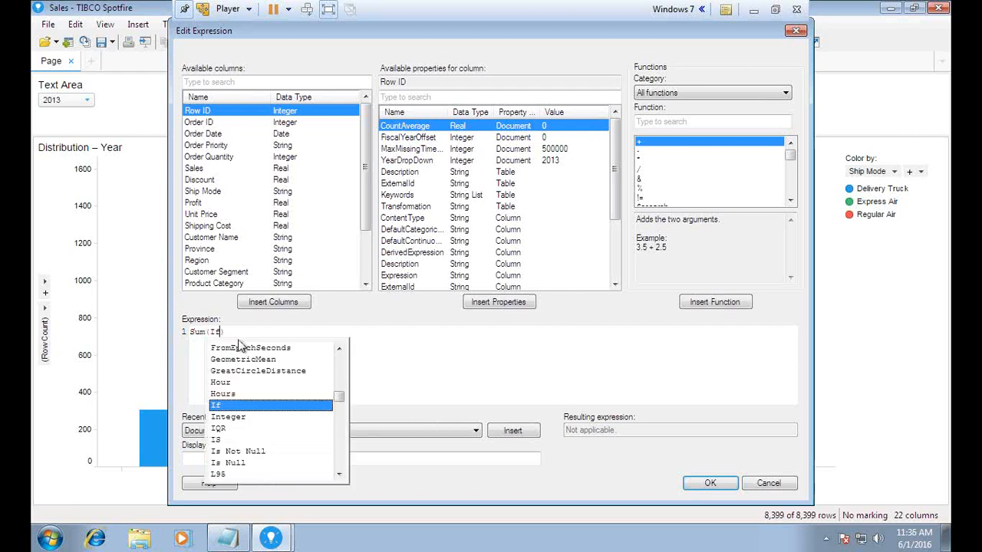
double_click(218, 405)
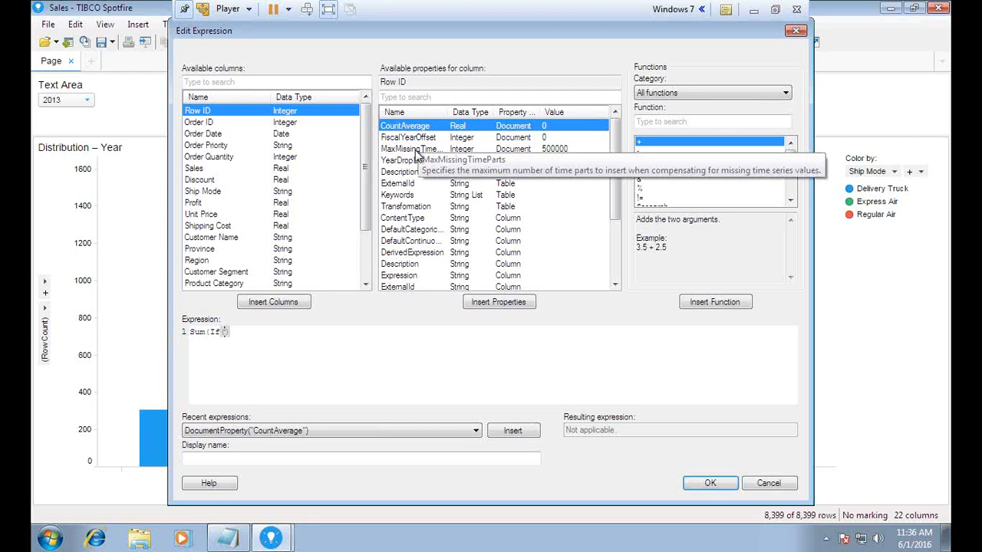
click(209, 192)
double_click(209, 192)
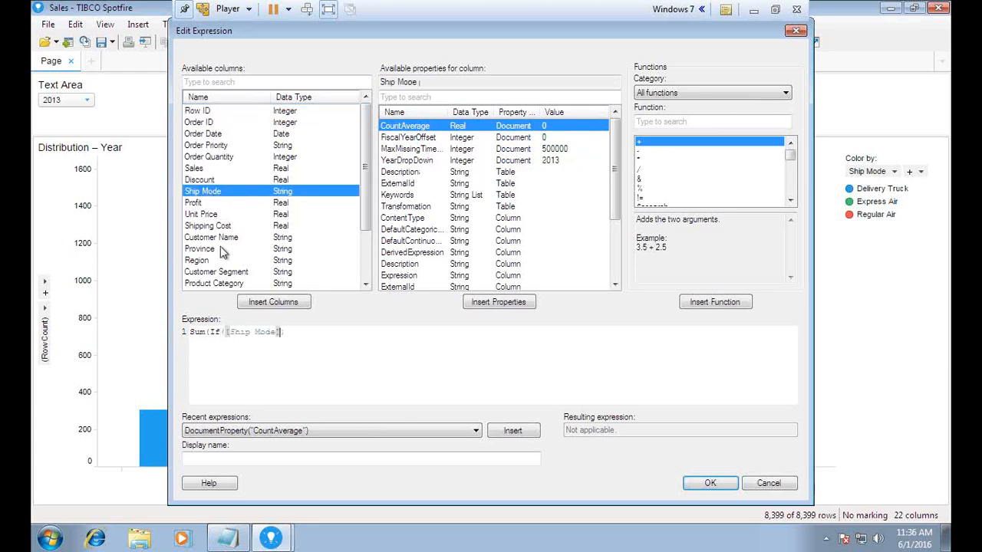
text(='Delive)
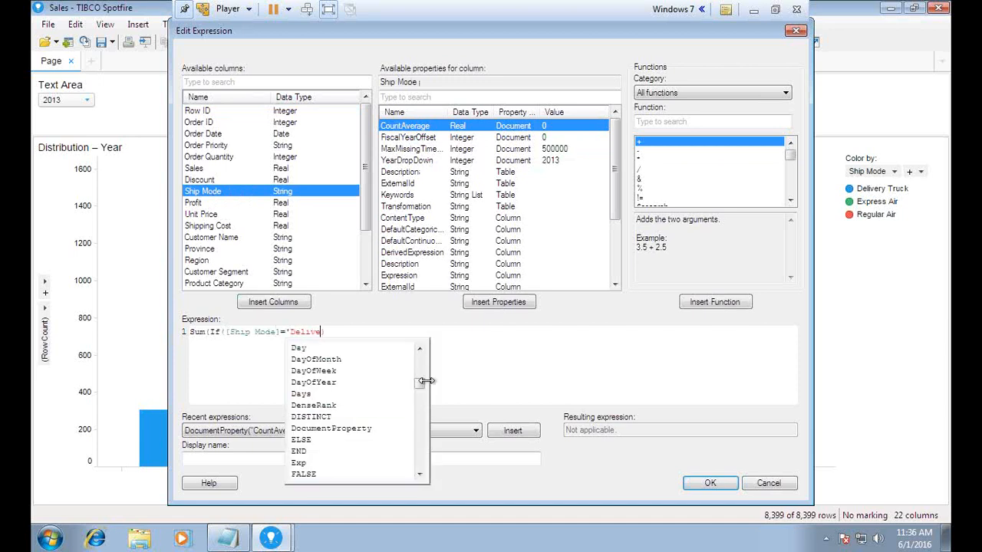
text(ry Truc)
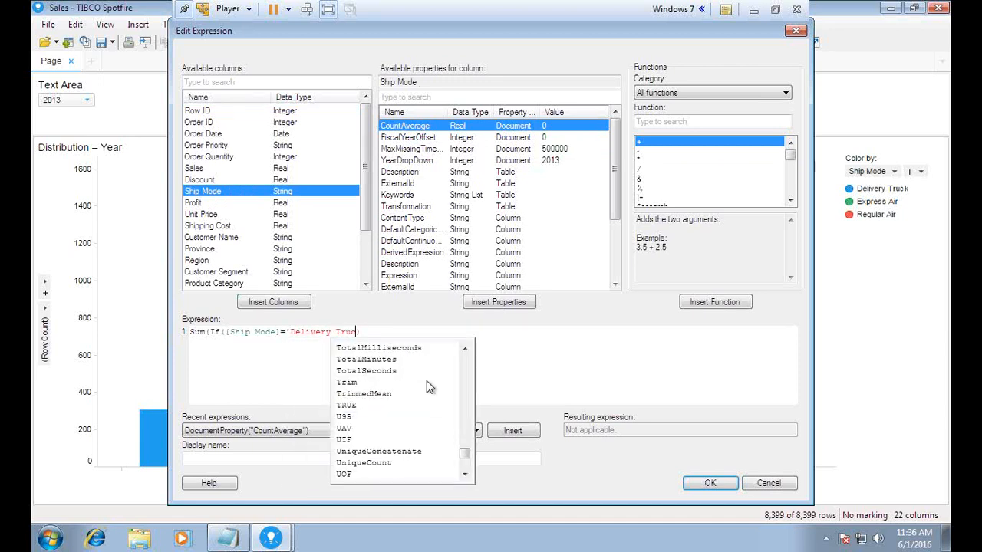
text(k' And)
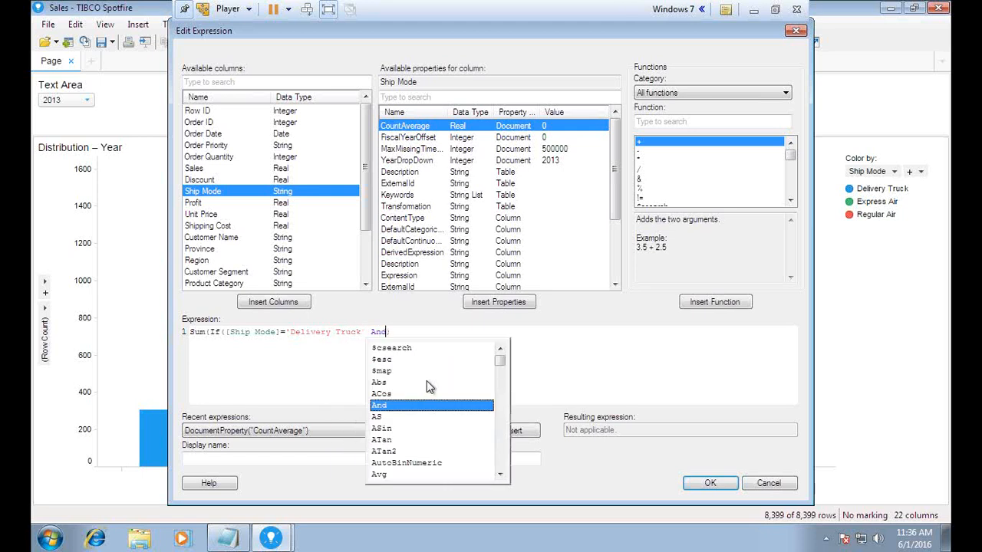
click(381, 405)
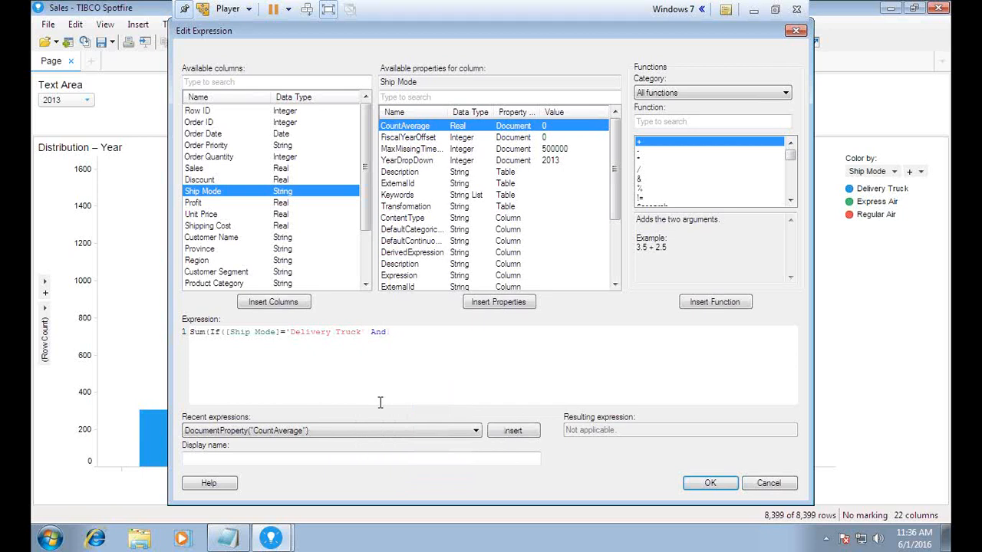
Try inserting the YearDropDown document property directly after And, and remove it from the expression.
right_click(400, 160)
click(434, 170)
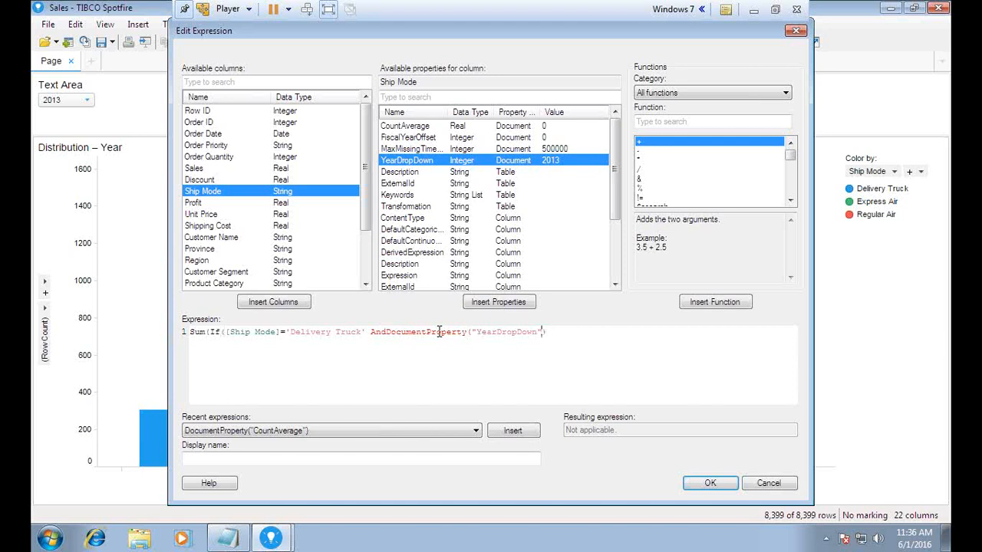
key(BackSpace)
key(BackSpace)
key(BackSpace)
key(BackSpace)
key(BackSpace)
key(BackSpace)
key(BackSpace)
key(BackSpace)
key(BackSpace)
key(BackSpace)
key(BackSpace)
key(BackSpace)
key(BackSpace)
key(BackSpace)
key(BackSpace)
key(BackSpace)
key(BackSpace)
key(BackSpace)
key(BackSpace)
key(BackSpace)
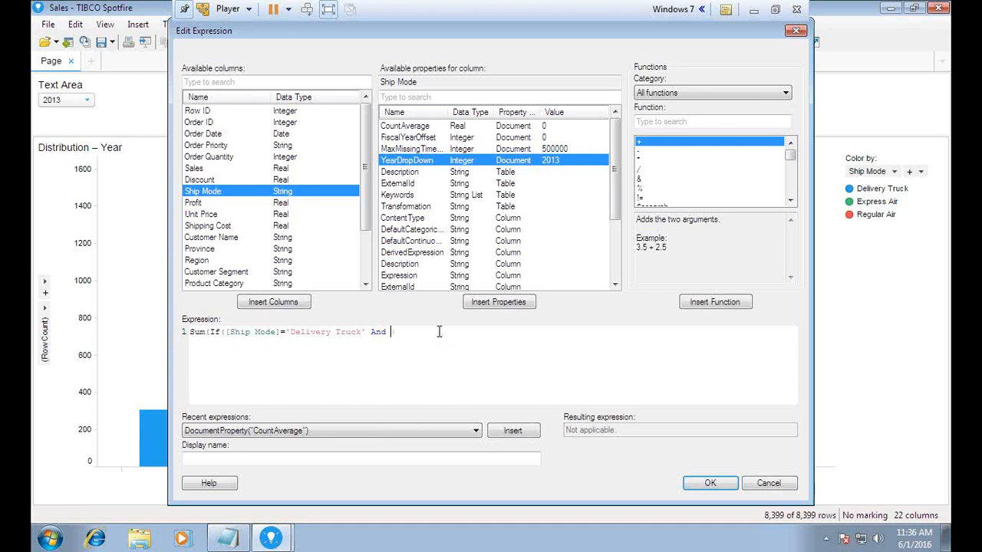
Add the condition [Year]=DocumentProperty("YearDropDown") after And, inserting the Year column and the YearDropDown property as a value.
scroll(336, 234, down, 3)
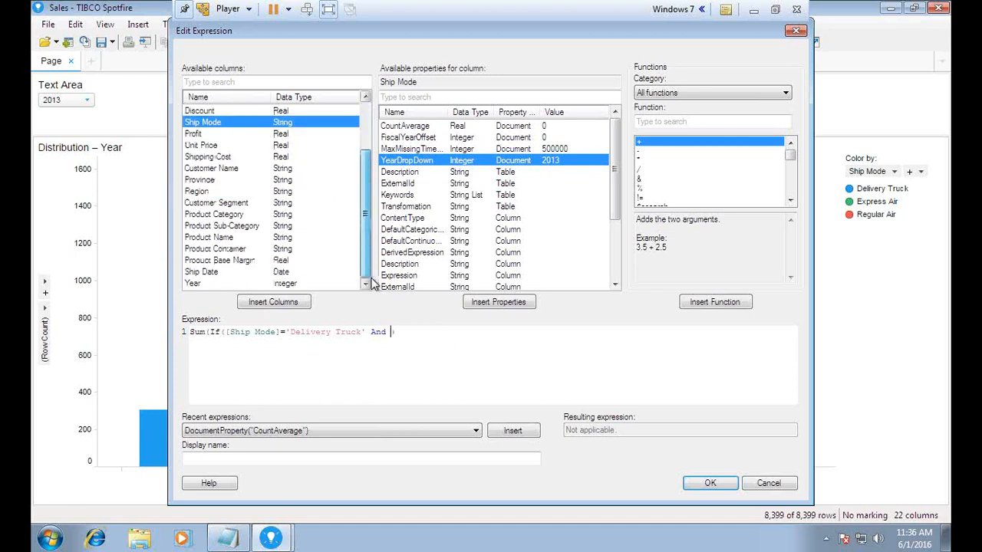
double_click(210, 284)
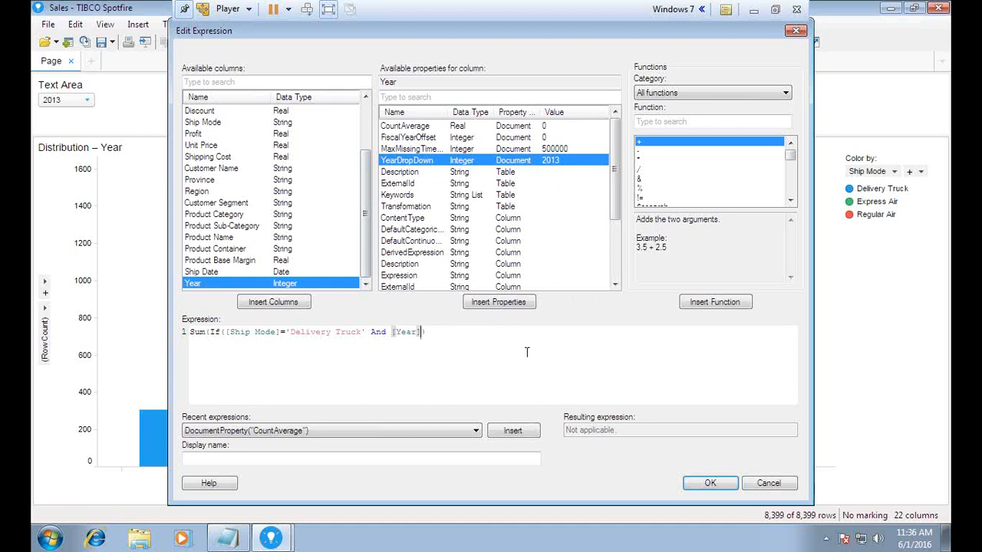
text(=)
right_click(411, 161)
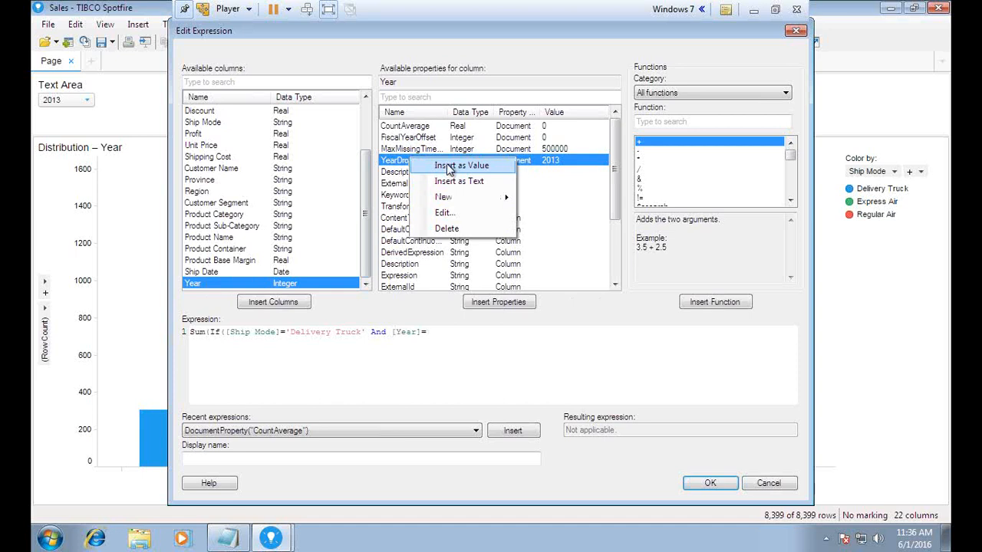
click(448, 167)
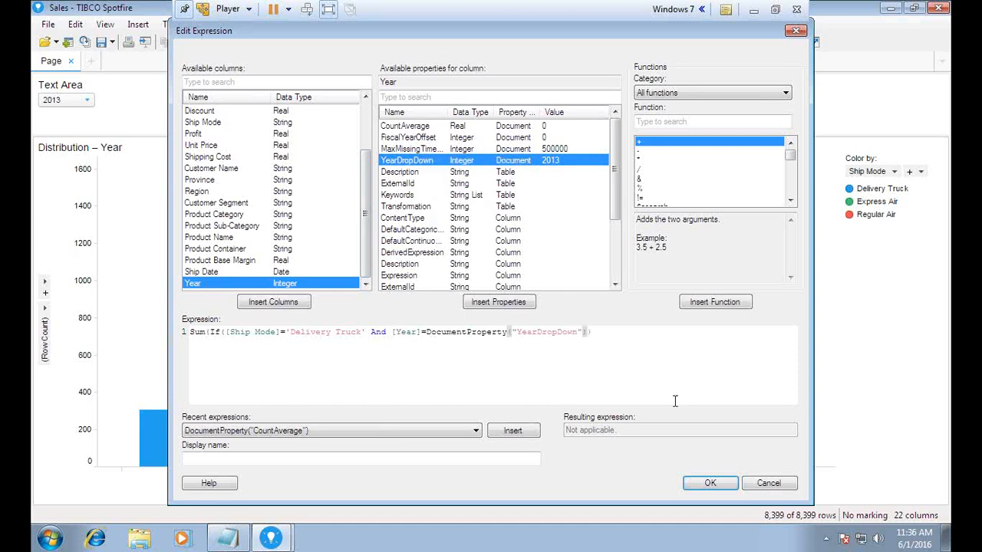
Complete the truckCount expression by adding ,1,0)) at its end, apply it, and copy the full expression.
text(,1,0)))
click(698, 483)
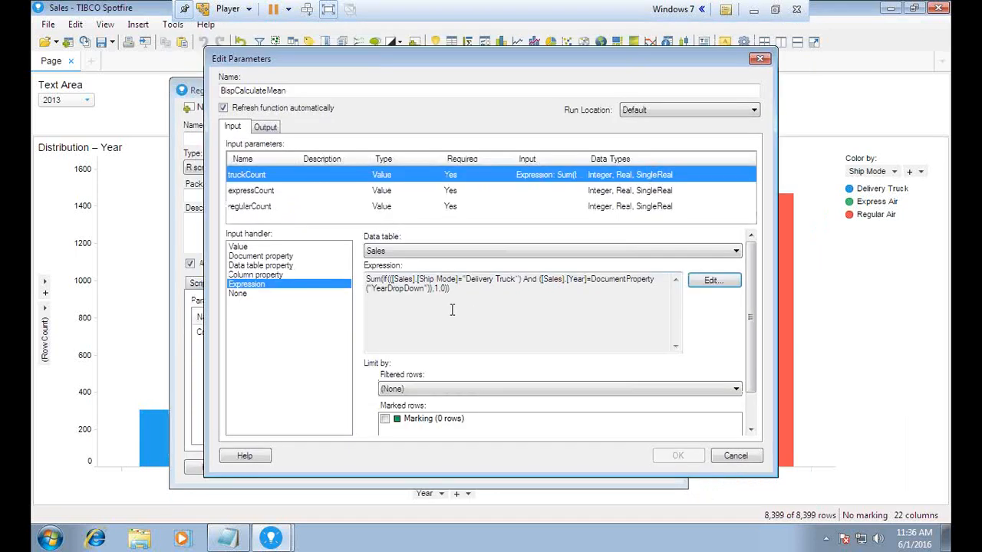
drag(455, 292, 359, 278)
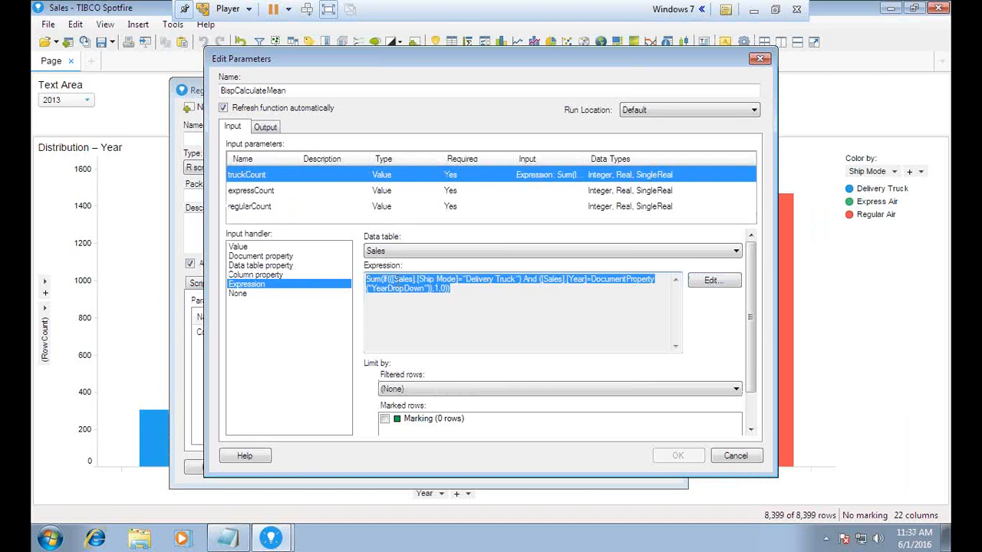
right_click(397, 279)
click(433, 327)
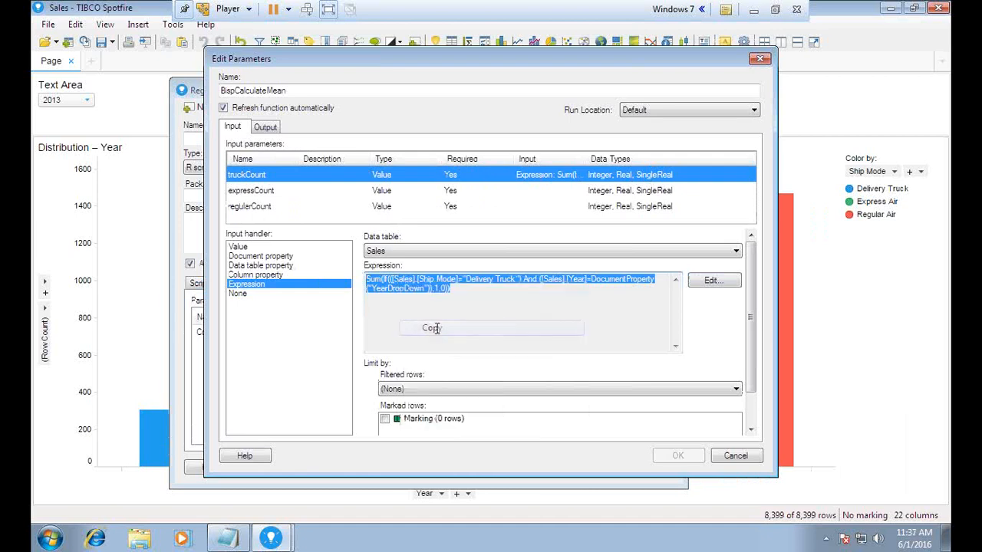
Give the expressCount parameter an Expression input and paste the copied truckCount expression into its expression editor.
click(256, 193)
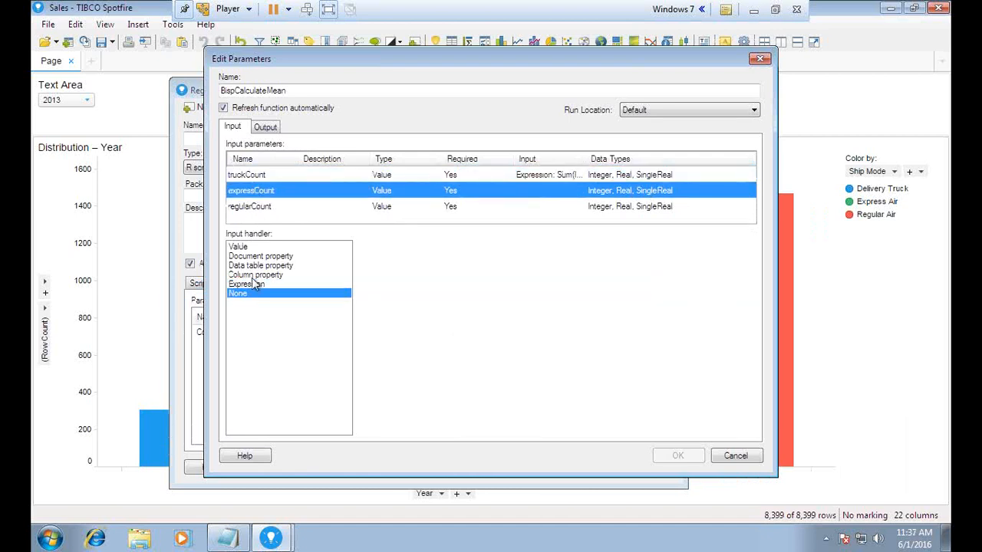
click(257, 292)
click(255, 284)
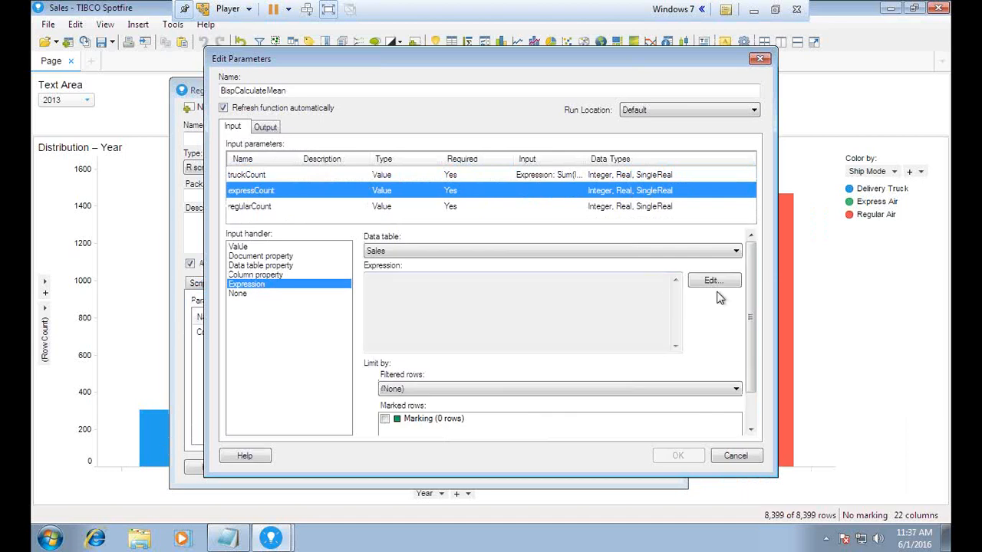
click(713, 282)
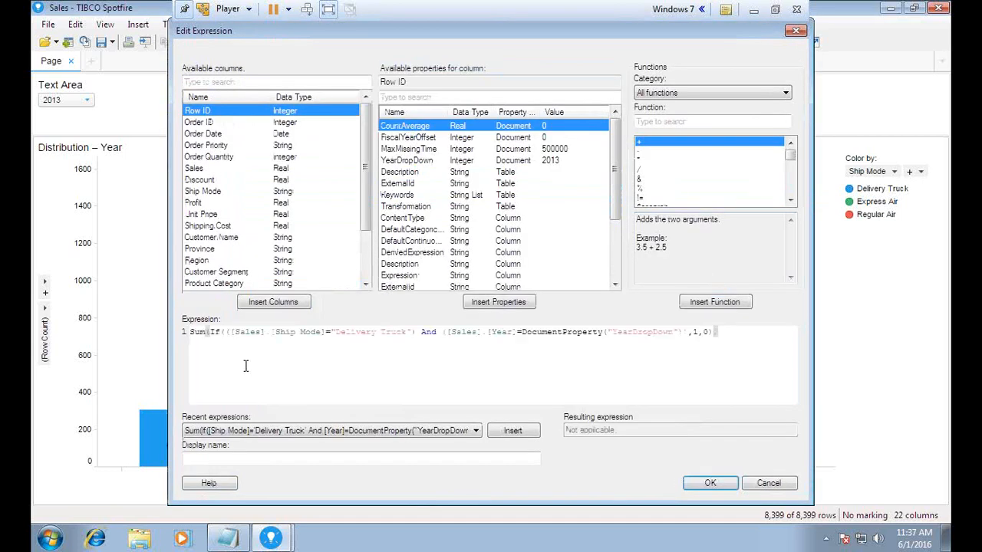
drag(282, 31, 245, 39)
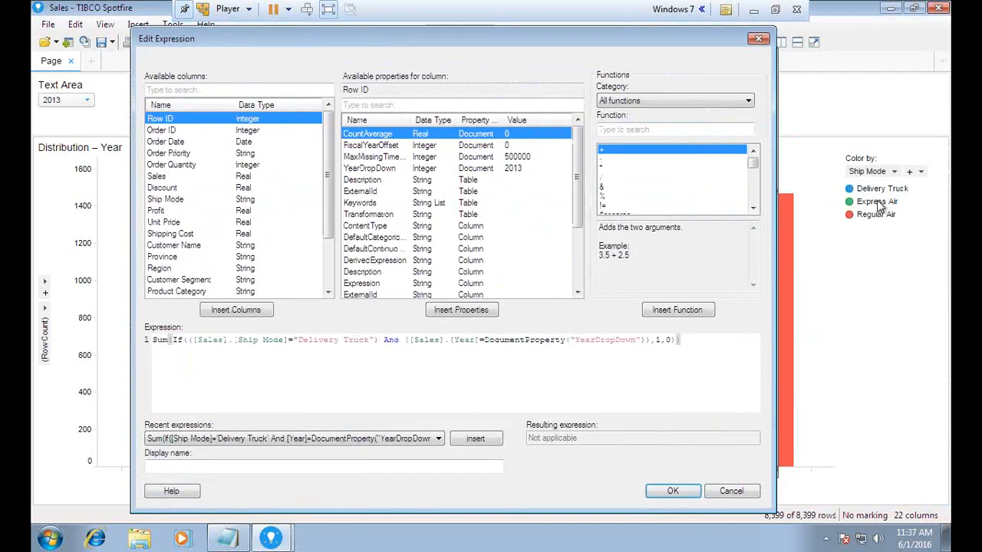
Replace Delivery Truck with Express Air in the expressCount expression and apply it.
drag(299, 340, 367, 342)
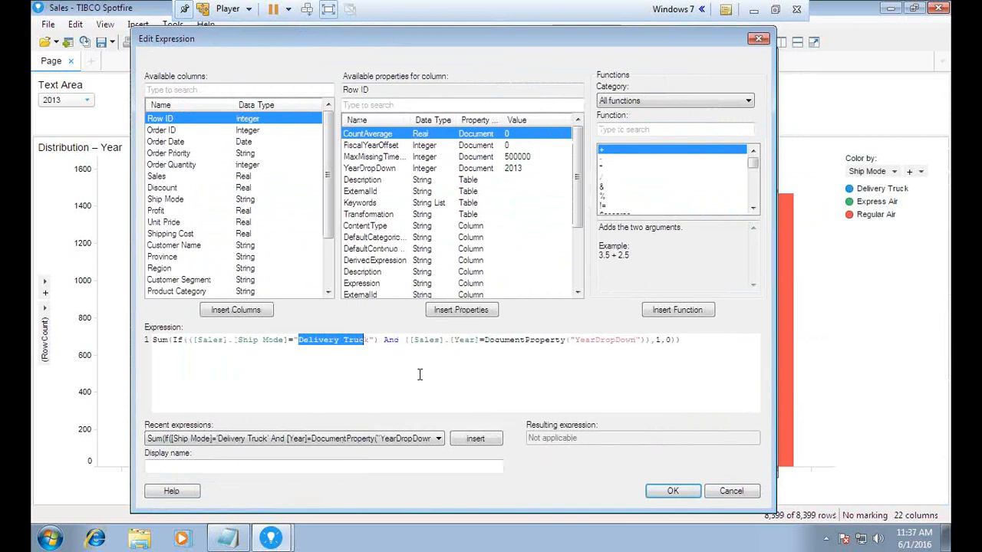
text(Expres)
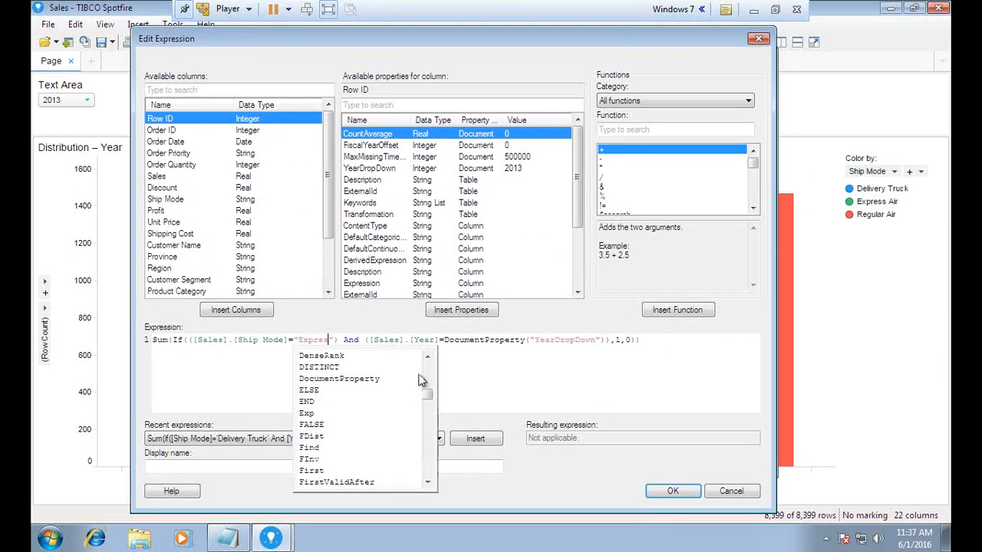
text(s Air)
click(585, 370)
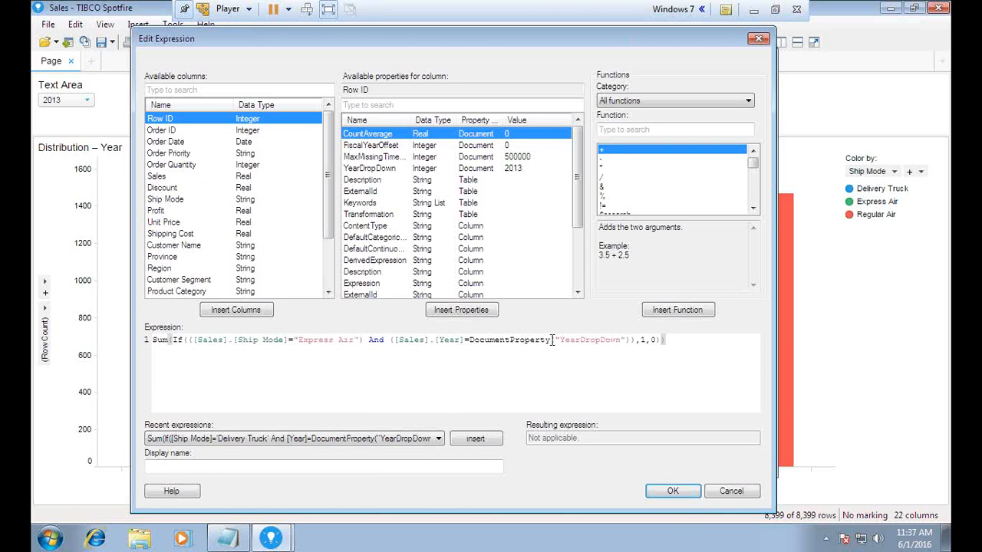
click(672, 491)
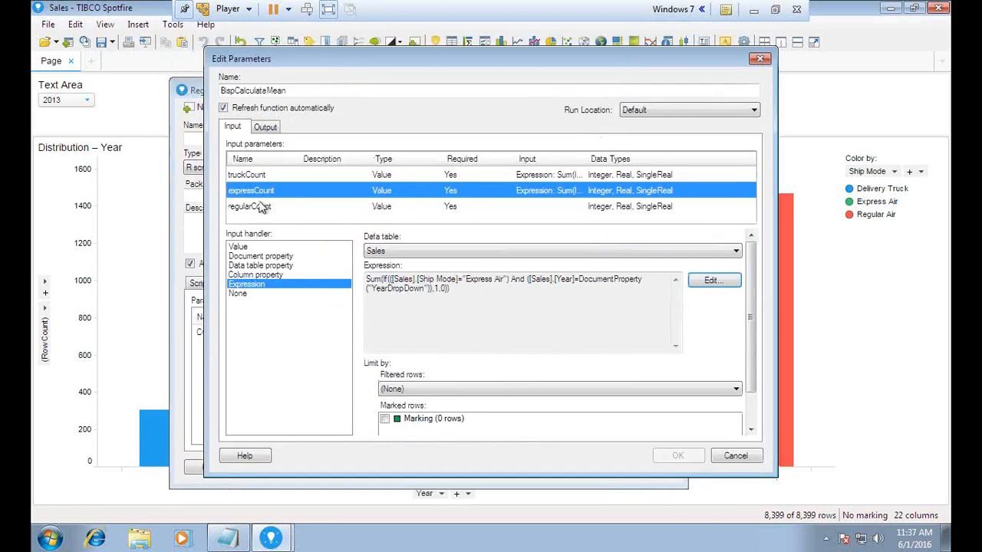
Give the regularCount parameter an Expression input and paste the copied Delivery Truck expression into its expression editor.
click(257, 207)
click(257, 285)
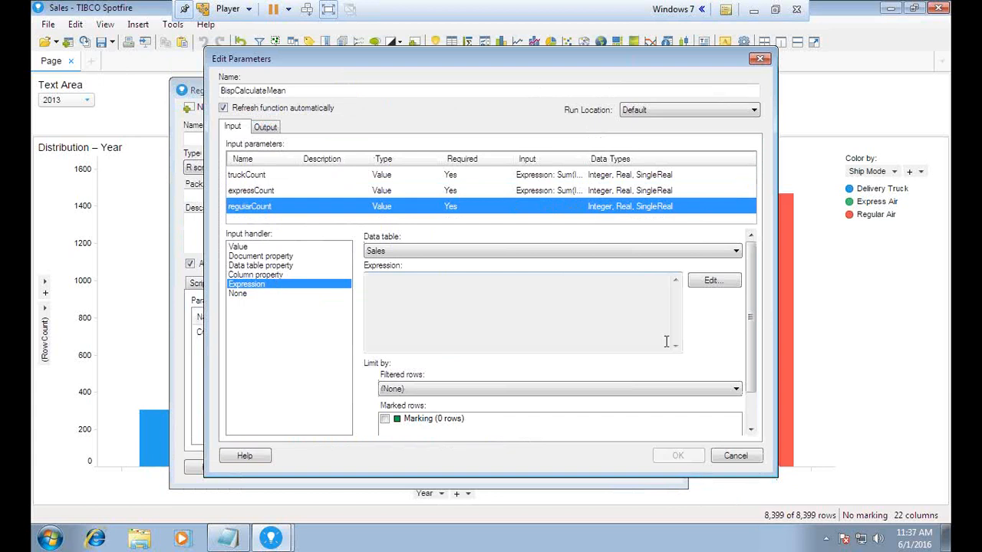
click(713, 281)
key(ctrl+v)
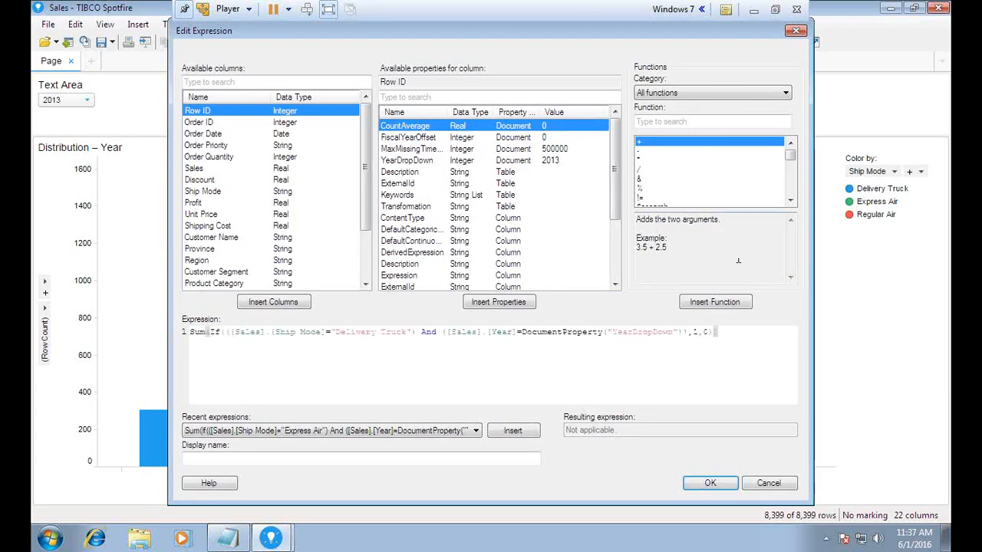
Replace Delivery Truck with Ragular Air in the regularCount expression and apply it.
drag(335, 331, 404, 331)
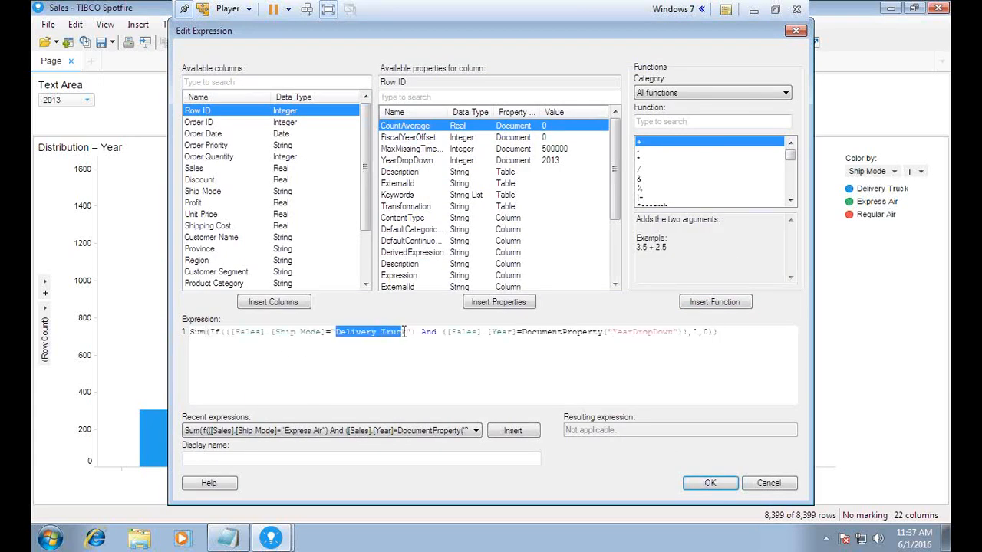
text(Regular)
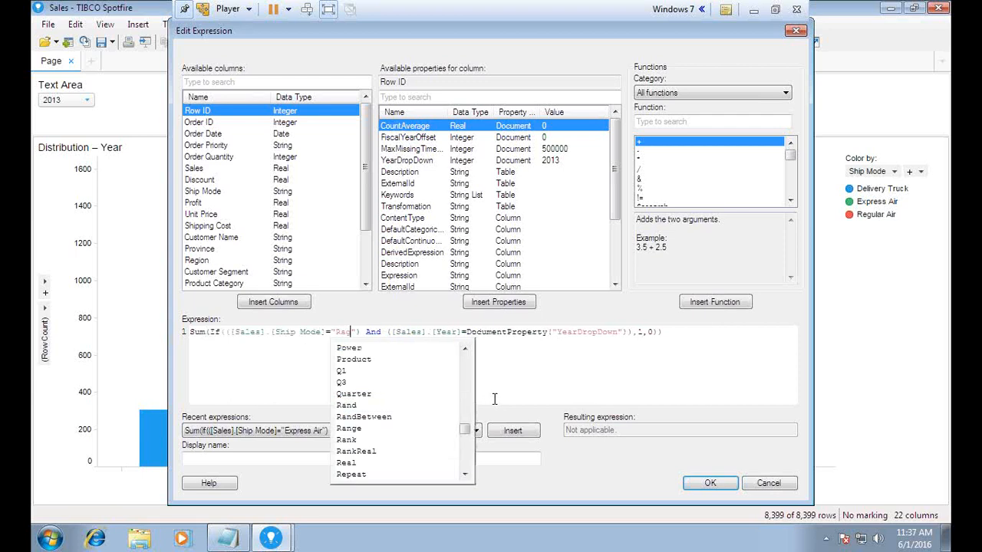
text( Air)
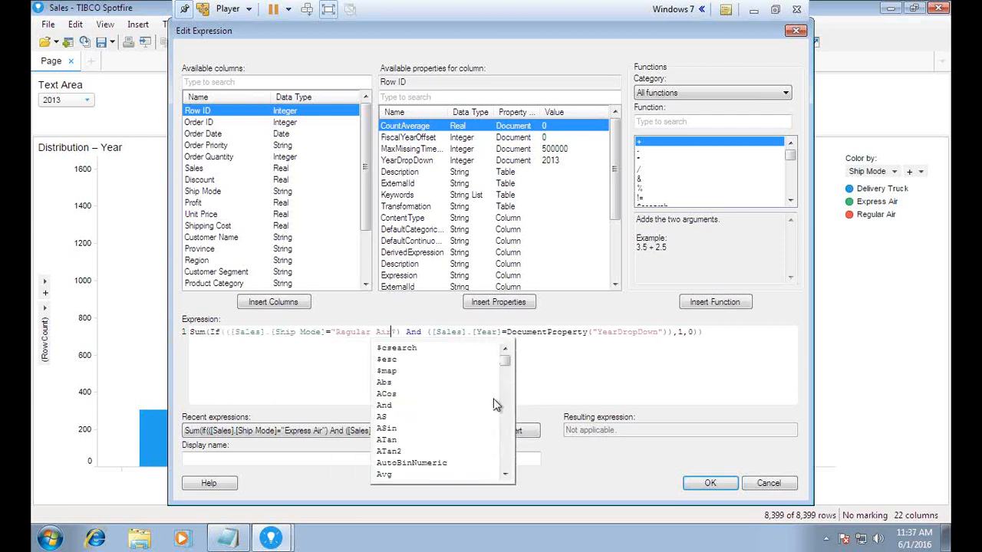
click(596, 378)
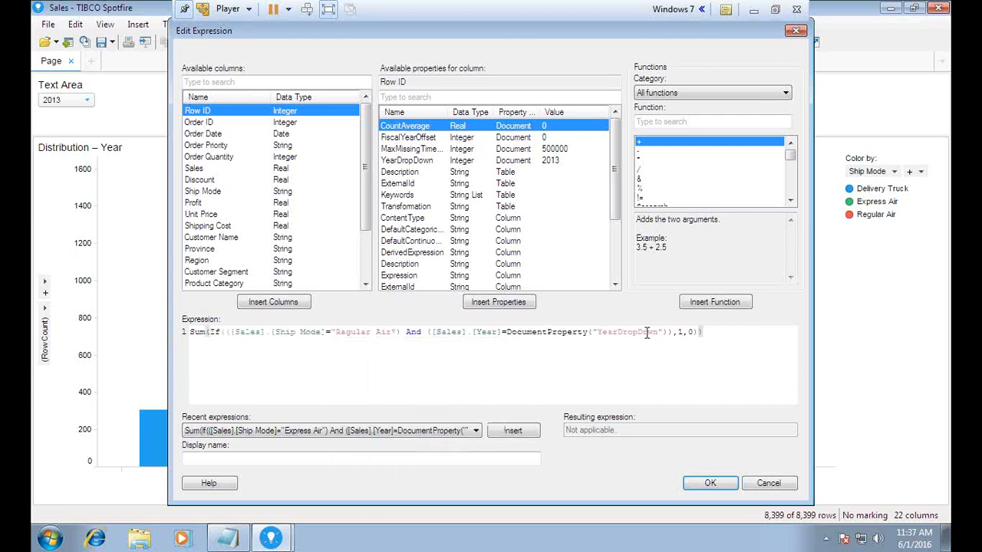
click(708, 483)
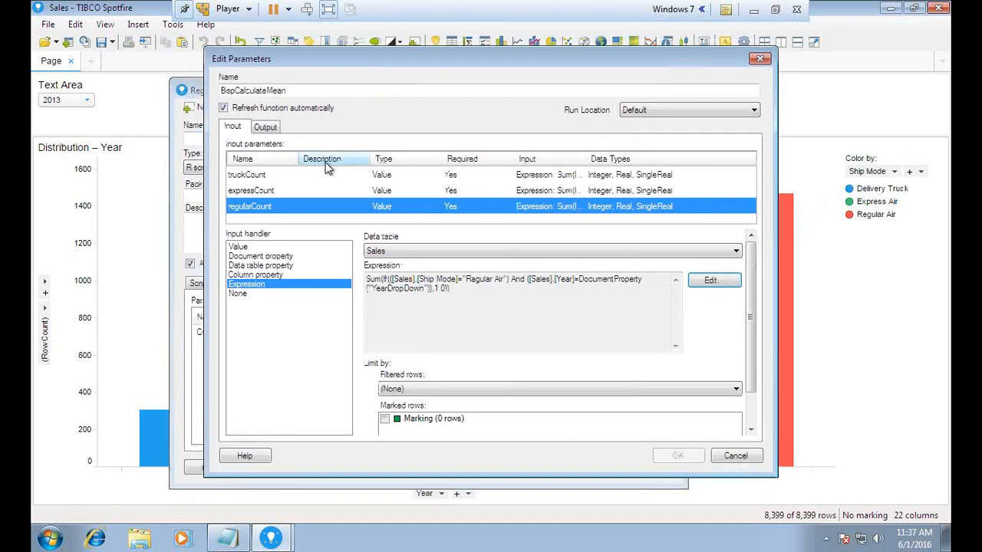
Set the CountAverage output parameter's handler to Document property and choose the CountAverage property.
click(266, 128)
click(775, 9)
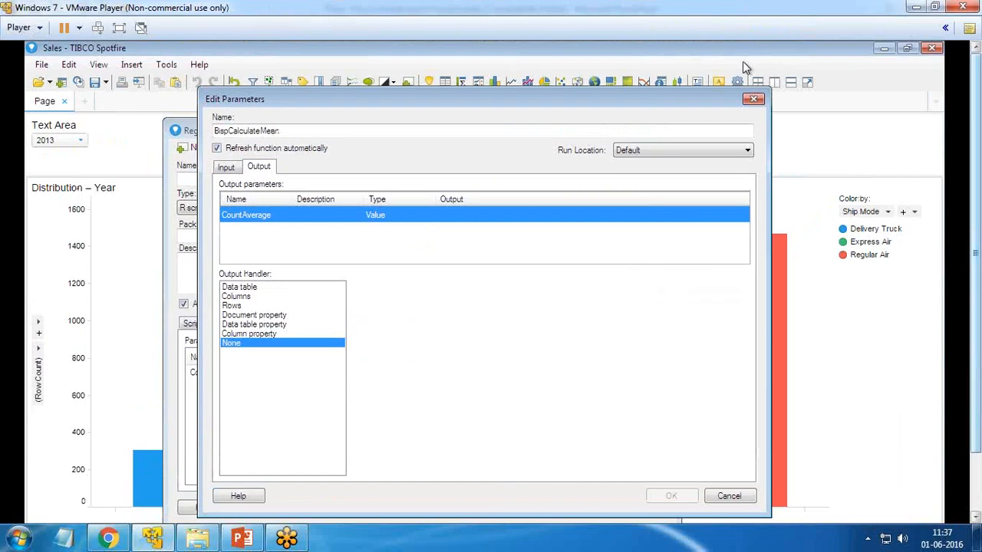
drag(464, 105, 364, 86)
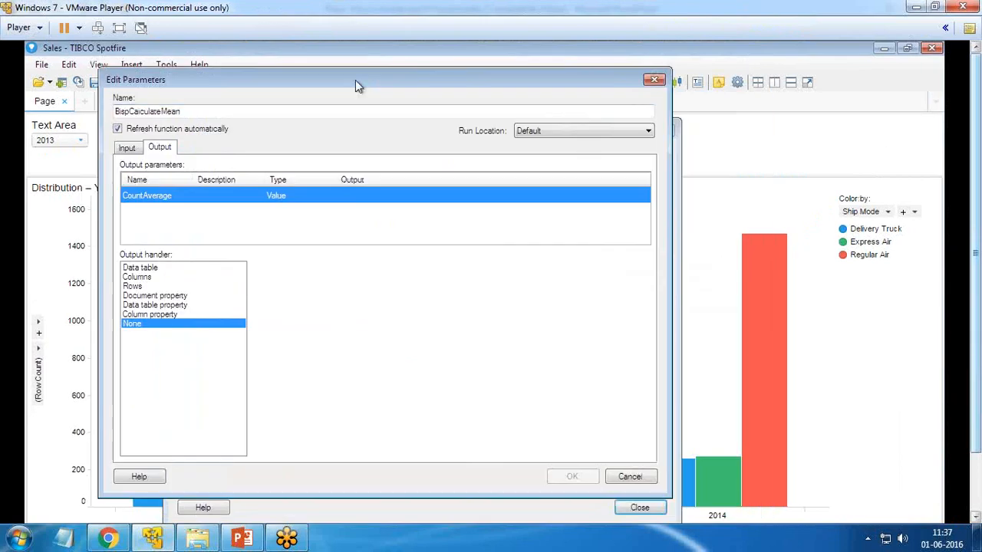
click(156, 296)
click(299, 330)
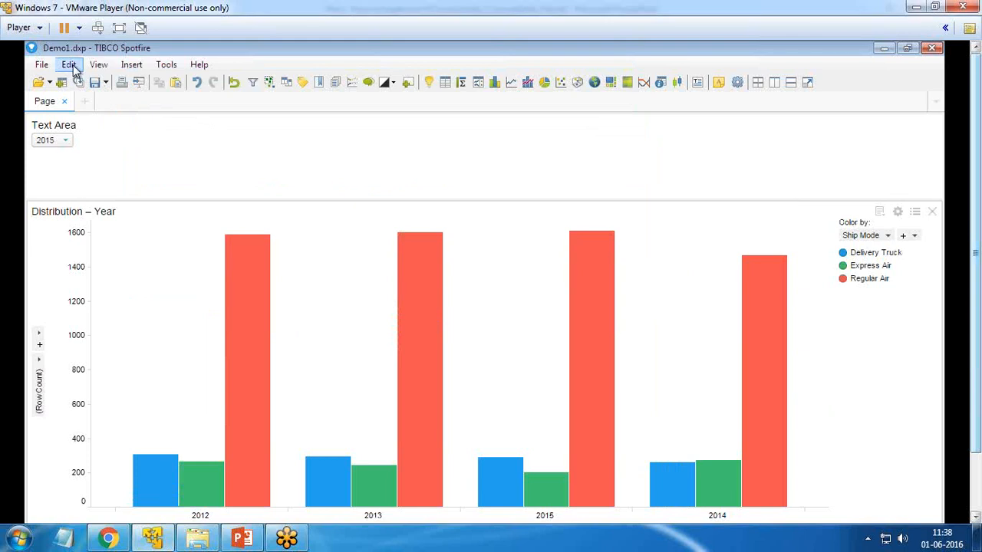
Open the data function properties of the analysis and review the Bisp Function script with its input and output parameters.
click(97, 66)
click(97, 66)
click(69, 66)
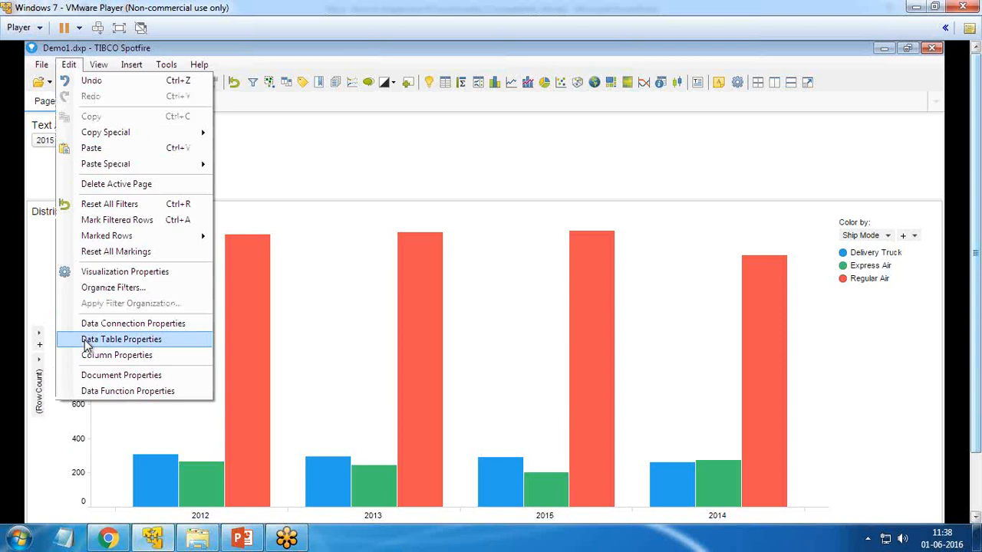
click(115, 392)
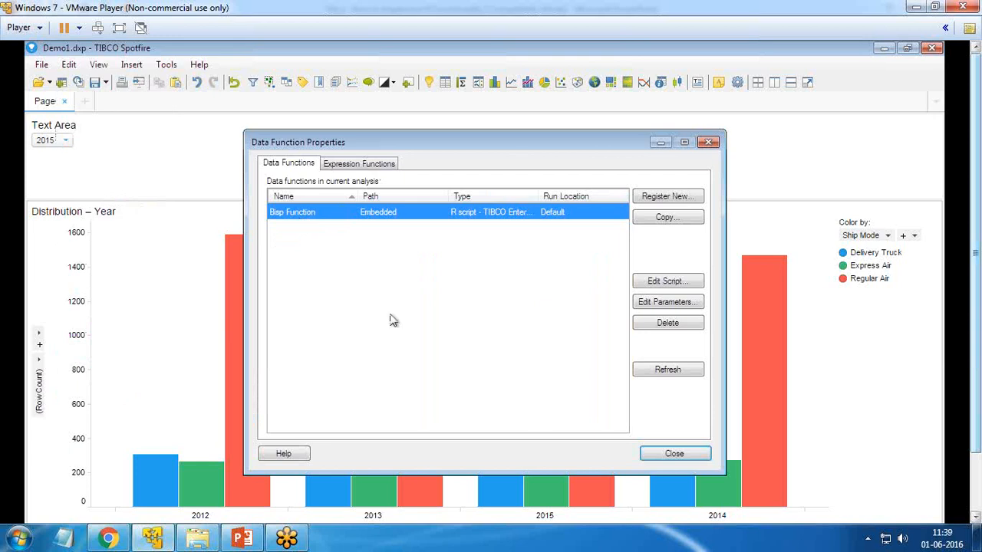
click(664, 281)
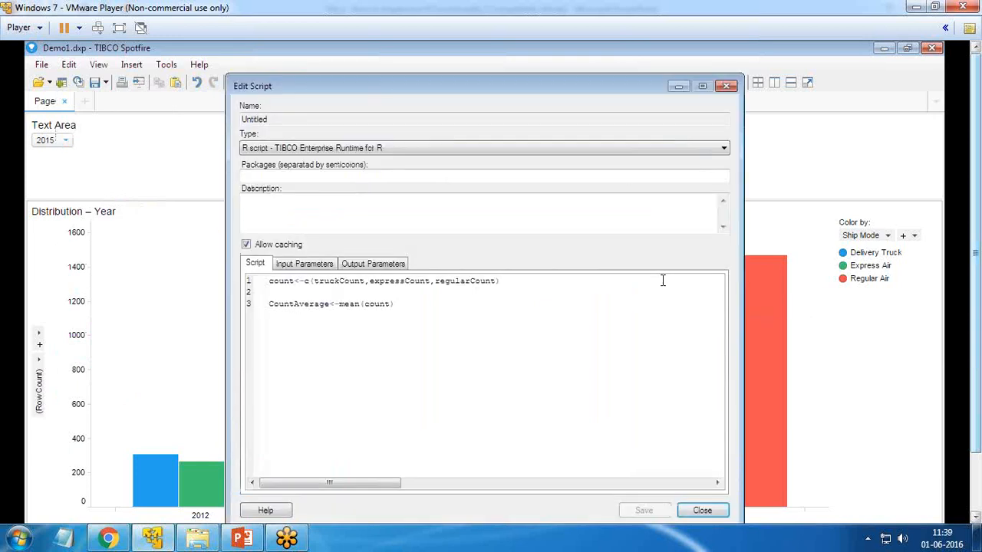
click(298, 266)
click(367, 263)
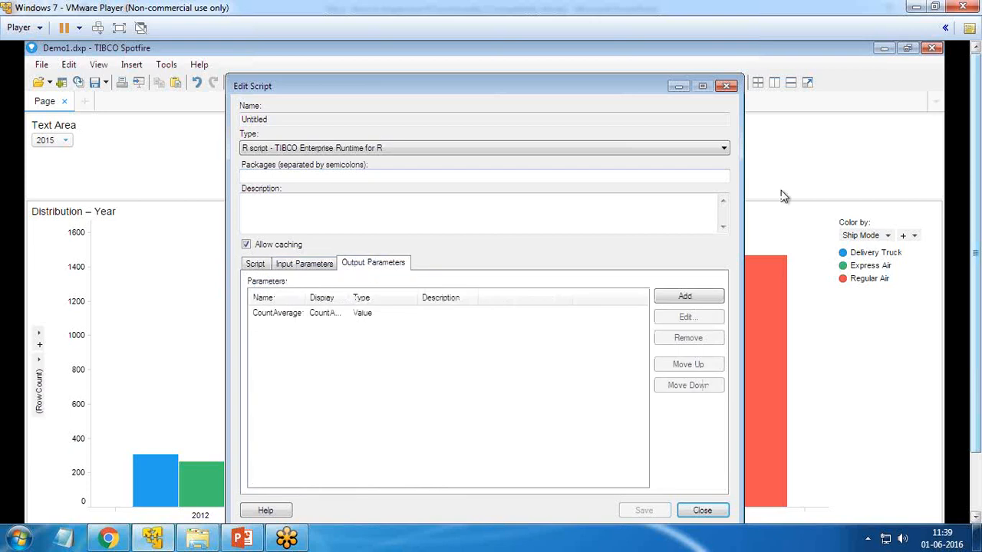
click(725, 86)
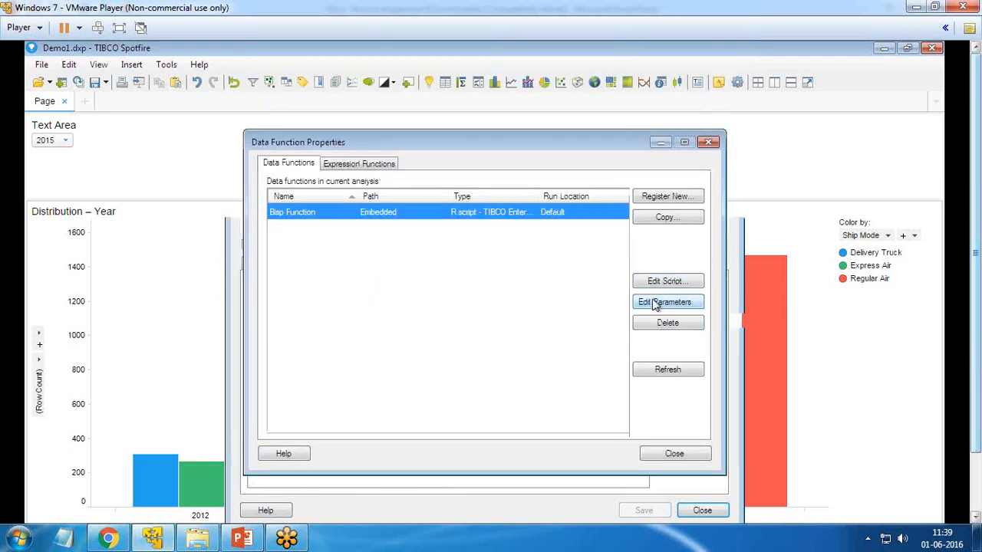
Rename the Bisp Function data function as BispFunctionMean in its parameters and close the data function properties.
click(656, 303)
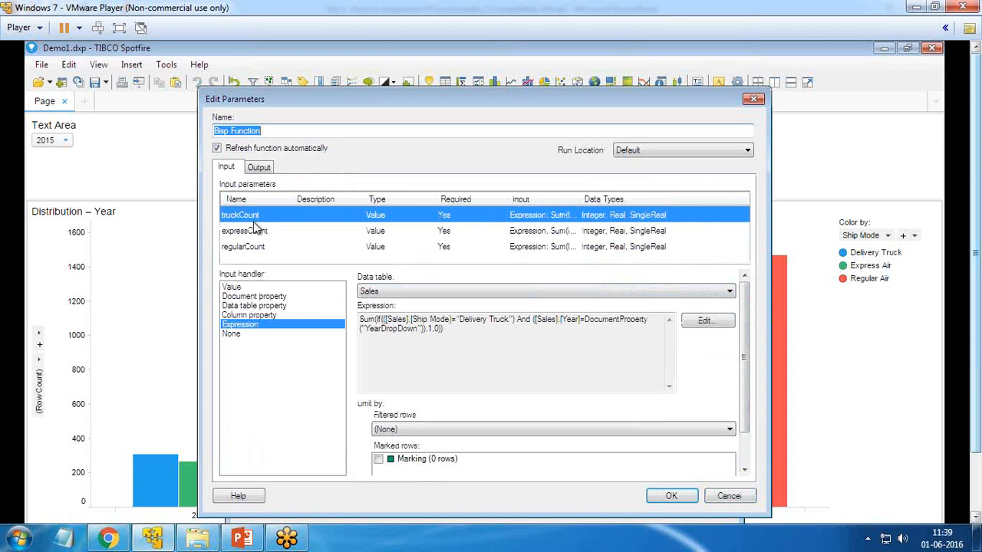
click(259, 167)
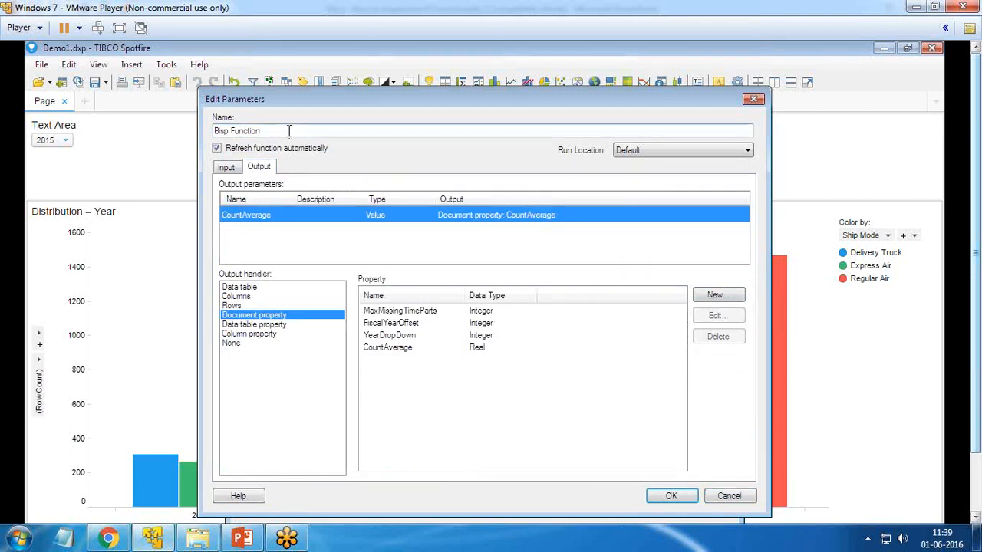
drag(290, 132, 170, 148)
key(BackSpace)
text(B)
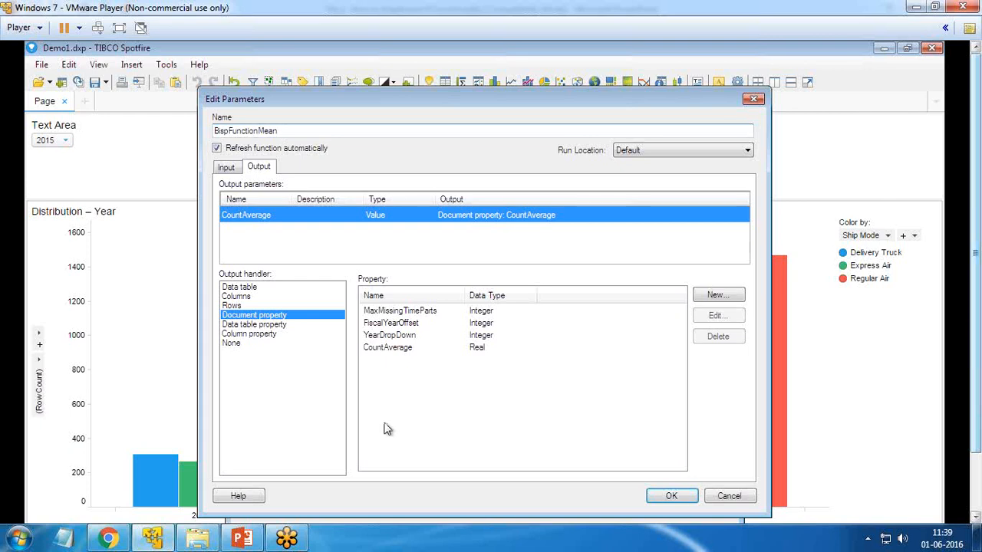
click(668, 497)
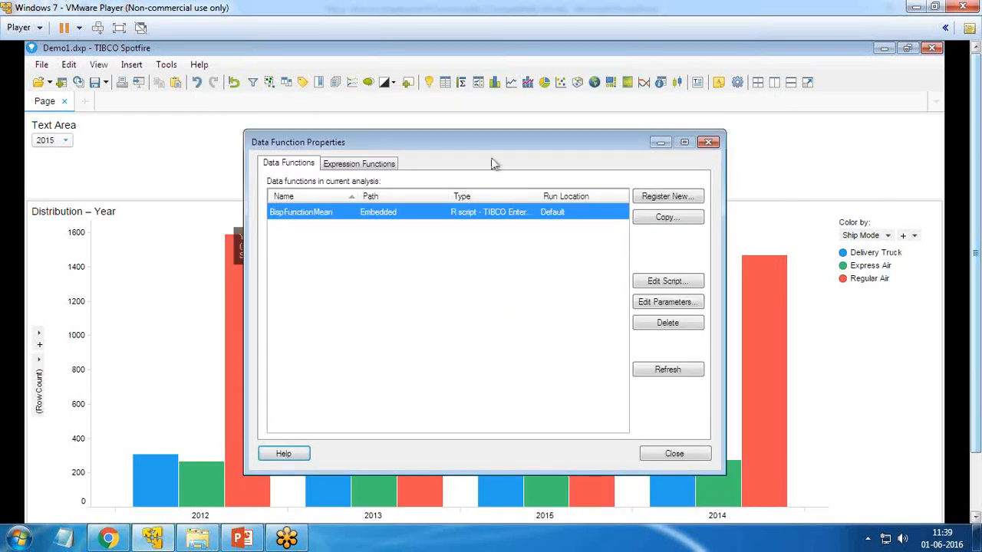
click(678, 456)
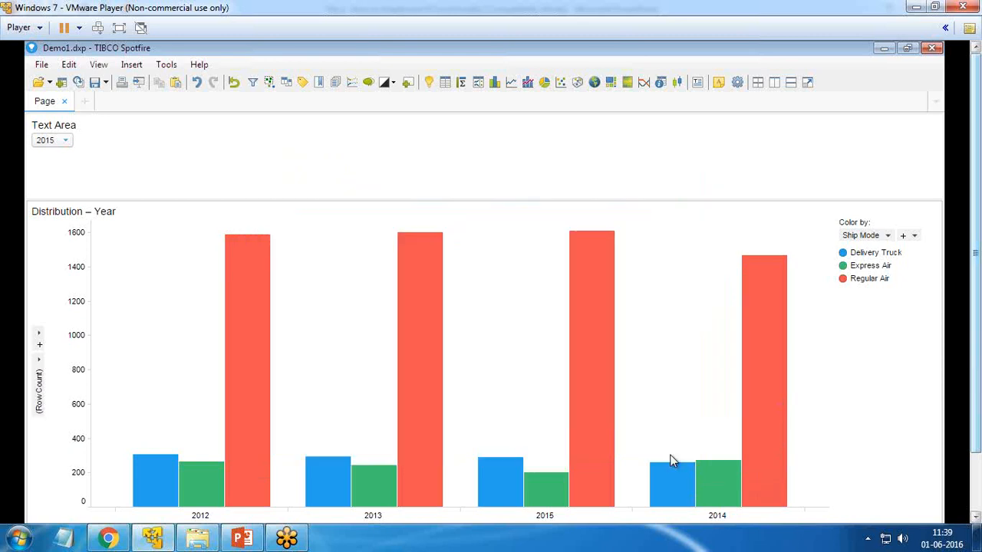
Return the virtual machine to full screen and test the Text Area year drop-down with 2013, 2014 and 2015.
click(119, 29)
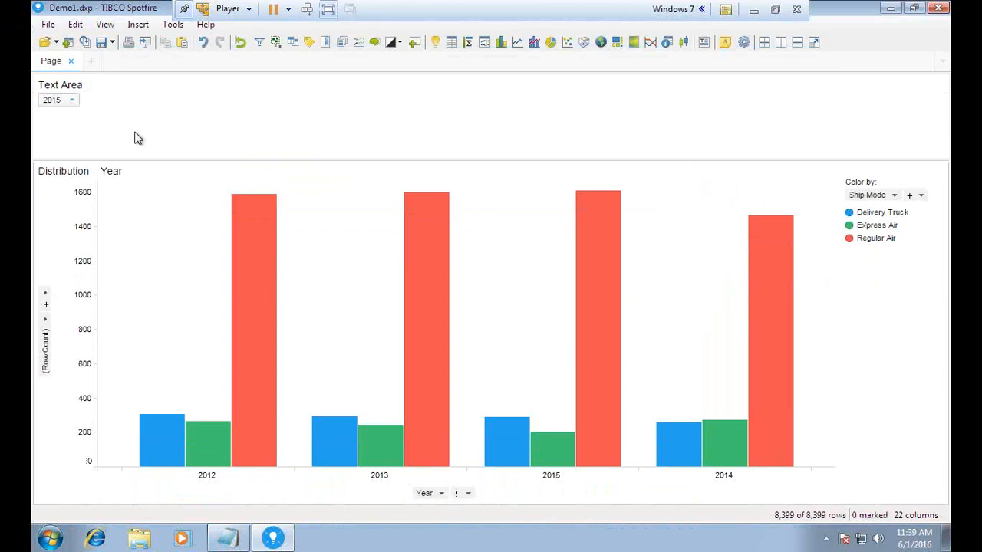
click(69, 101)
click(55, 131)
click(67, 100)
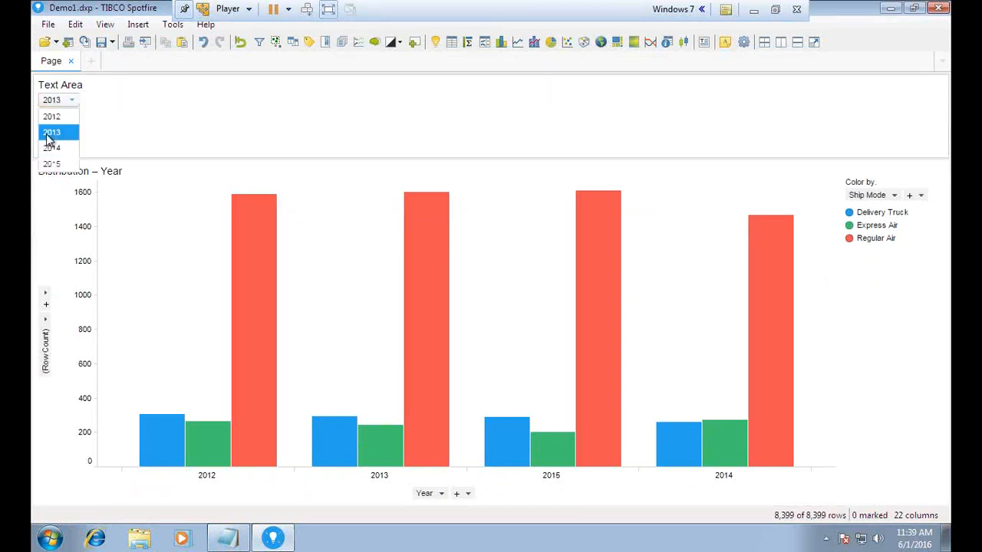
click(50, 148)
click(68, 100)
click(51, 164)
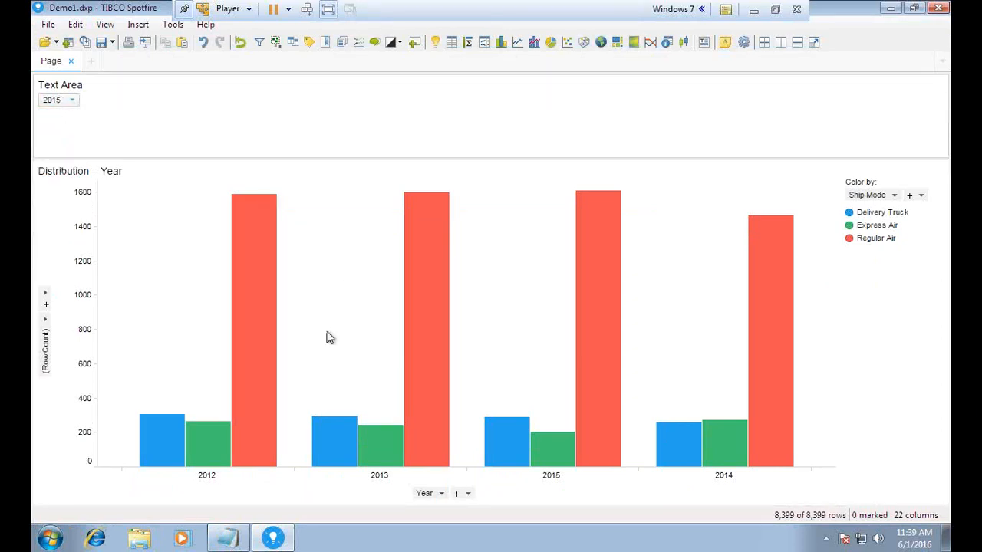
Add a horizontal straight line to the Distribution – Year bar chart, with its position defined by a custom expression.
right_click(322, 258)
click(425, 516)
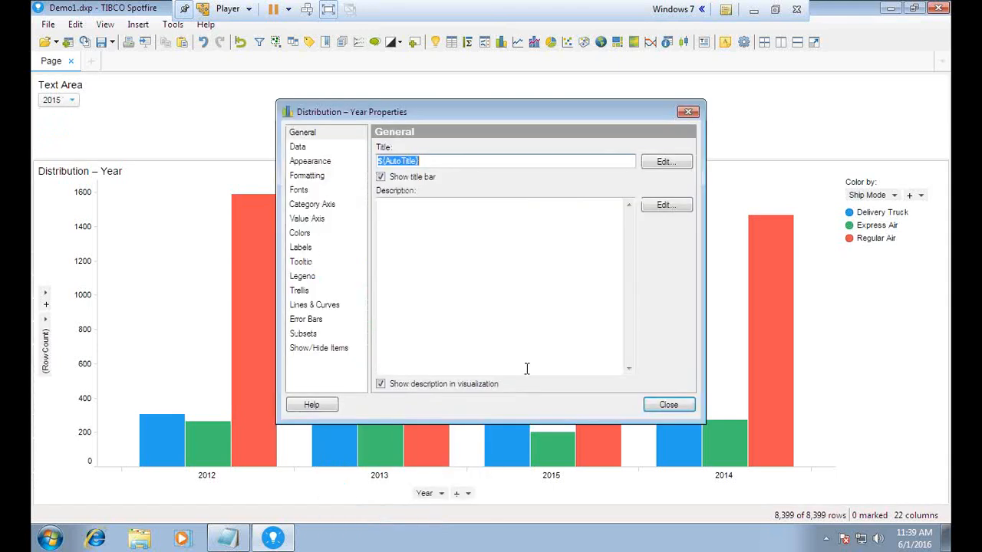
click(301, 307)
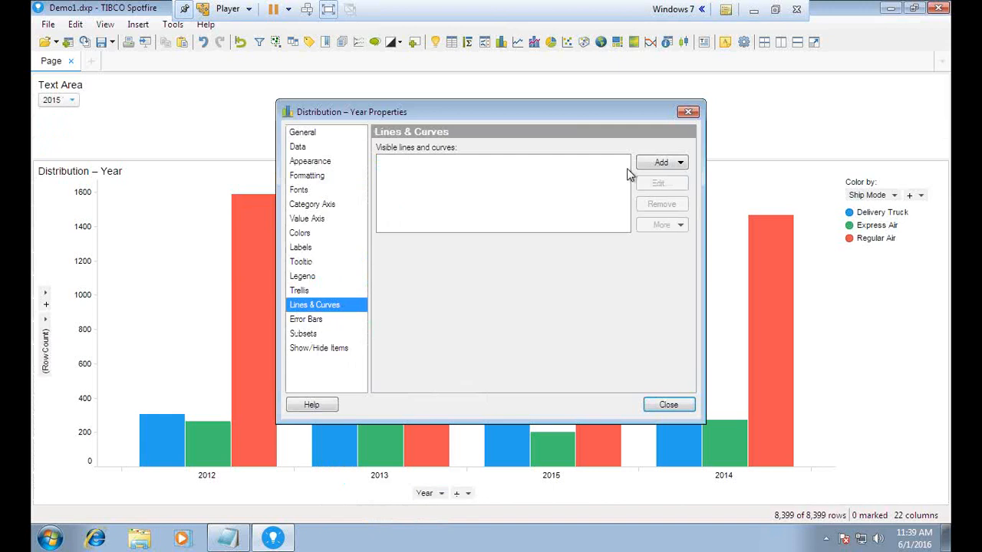
click(665, 162)
mouse_move(677, 183)
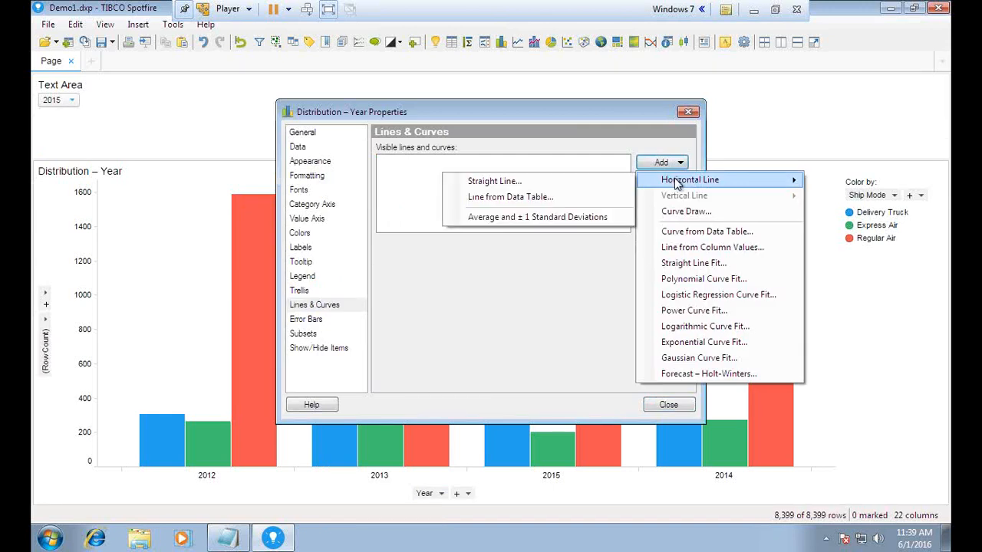
click(481, 184)
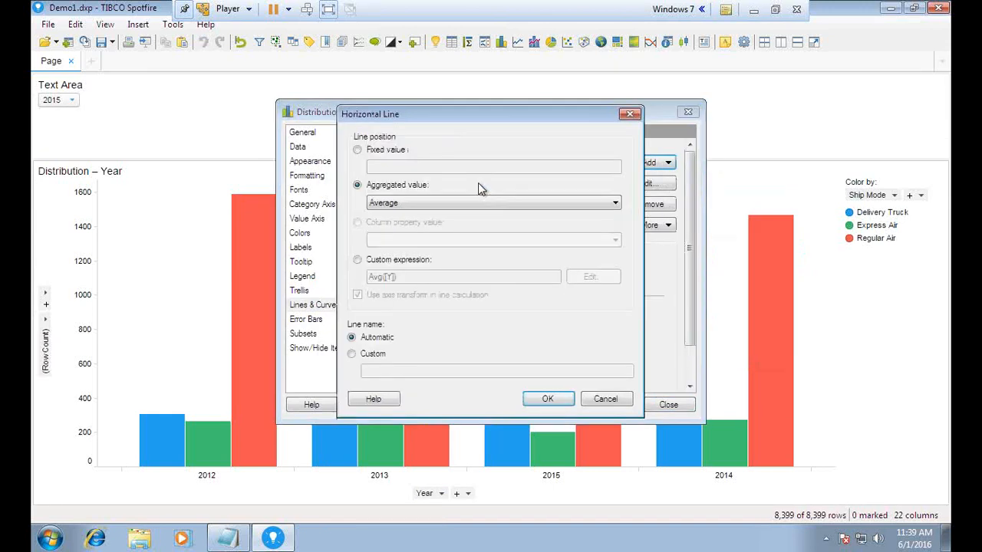
click(358, 262)
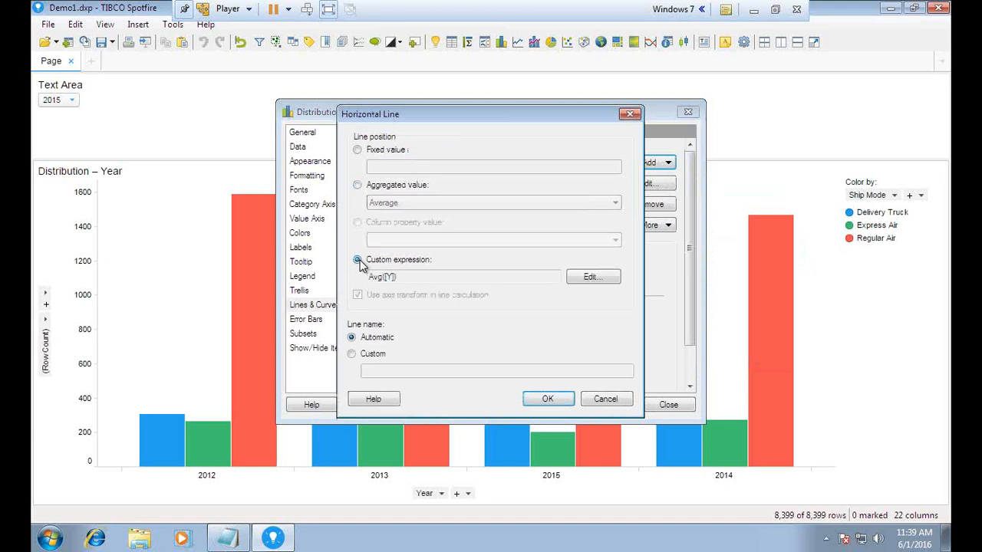
Replace the line's expression with the CountAverage document property inserted as a value, DocumentProperty("CountAverage"), and confirm the line.
click(596, 277)
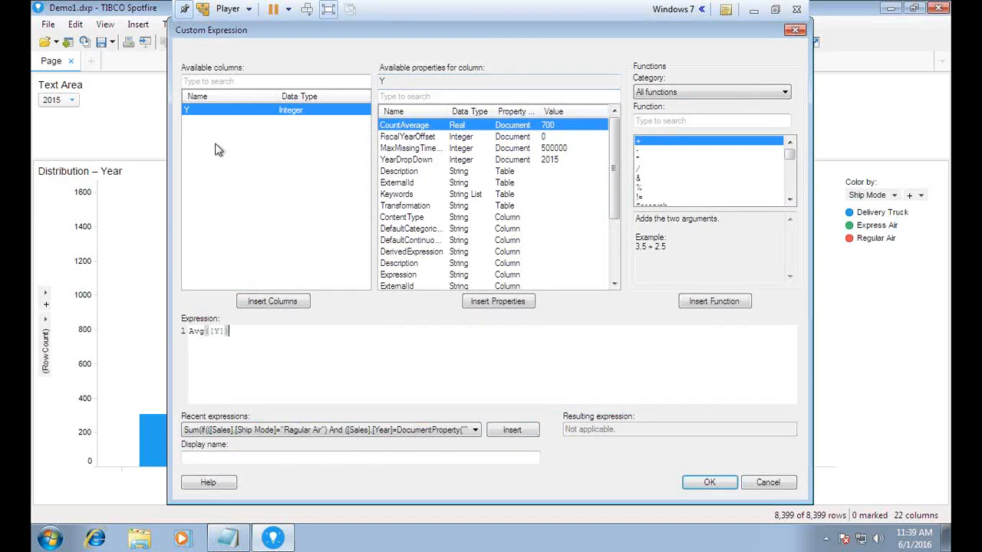
drag(236, 332, 161, 338)
key(Delete)
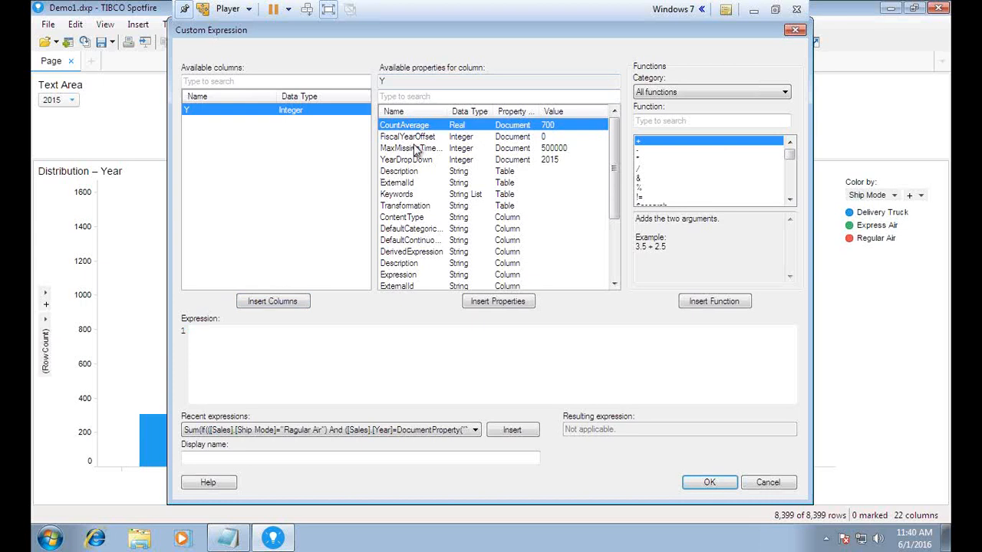
right_click(421, 126)
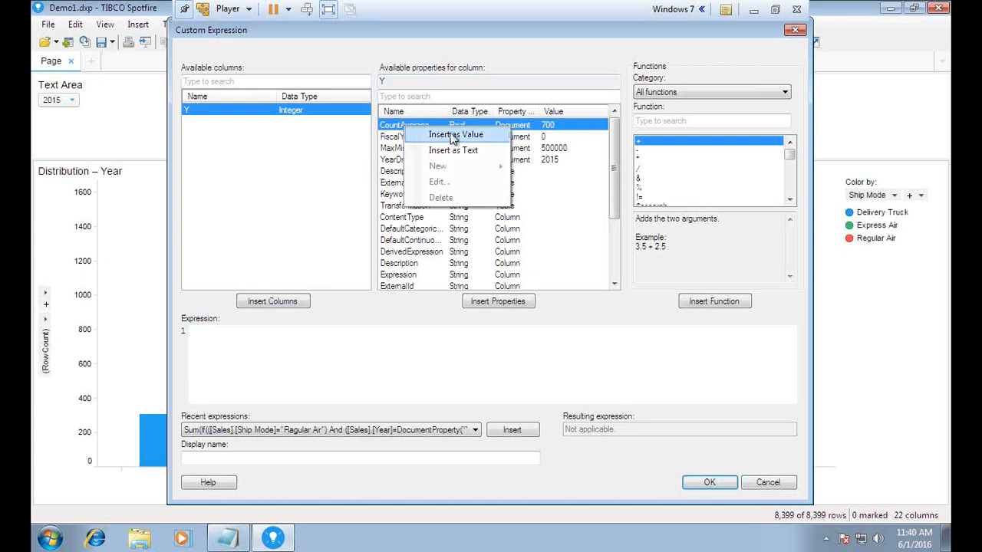
click(453, 142)
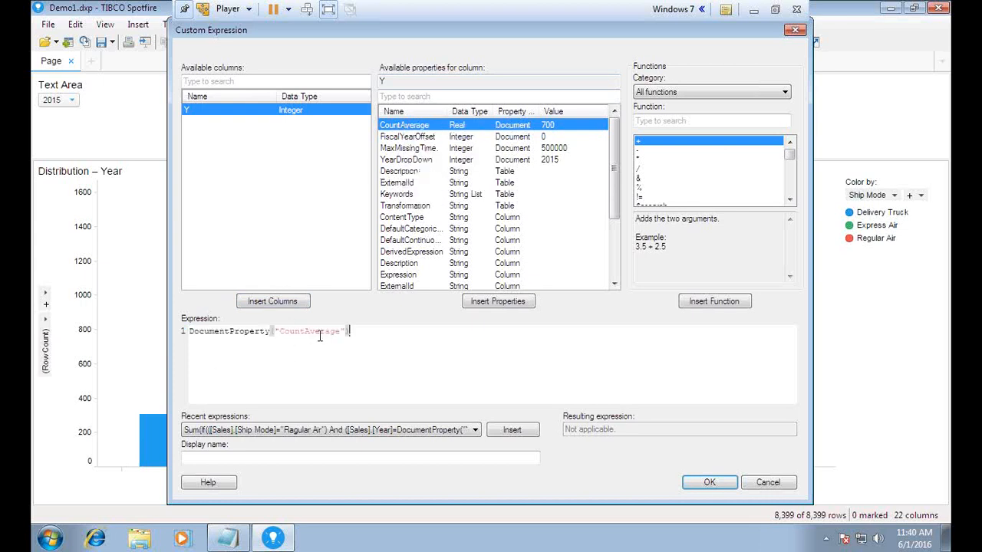
drag(351, 331, 279, 335)
click(710, 483)
click(548, 399)
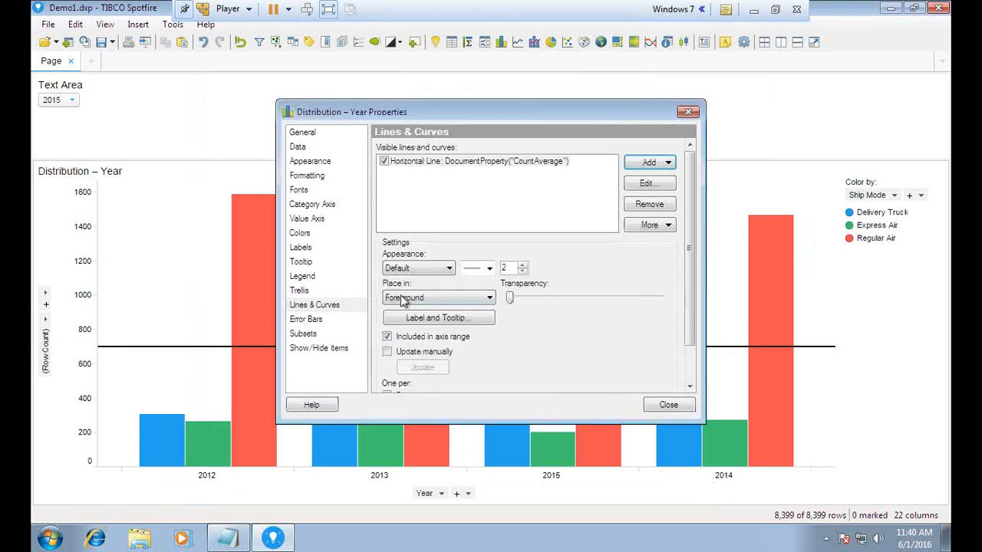
Format the CountAverage horizontal line in red with a width of 4.
click(433, 269)
click(391, 393)
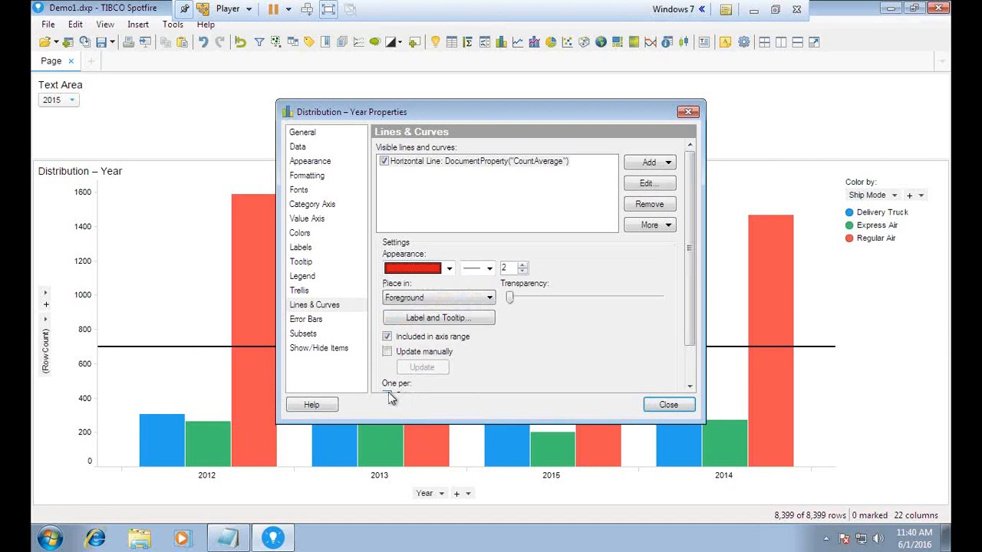
click(523, 264)
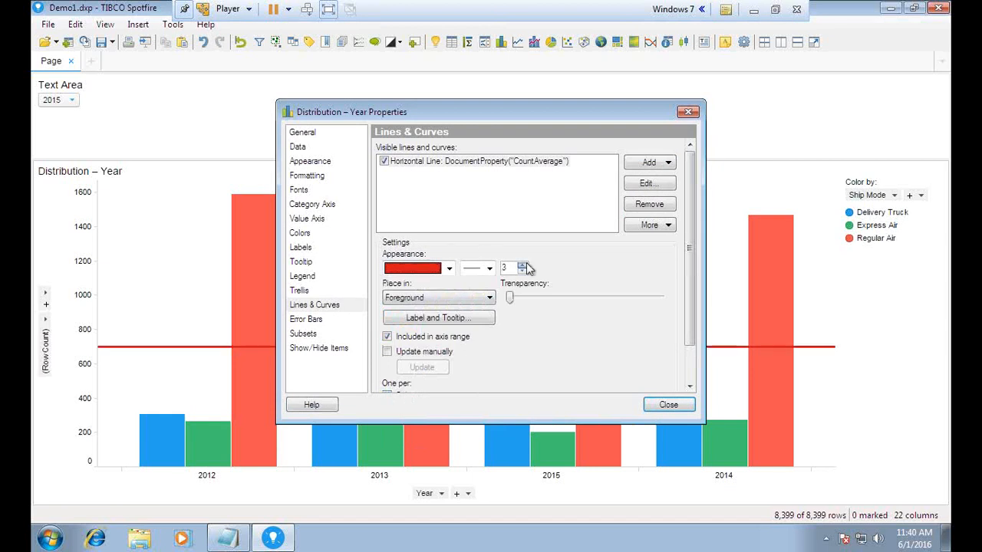
click(523, 264)
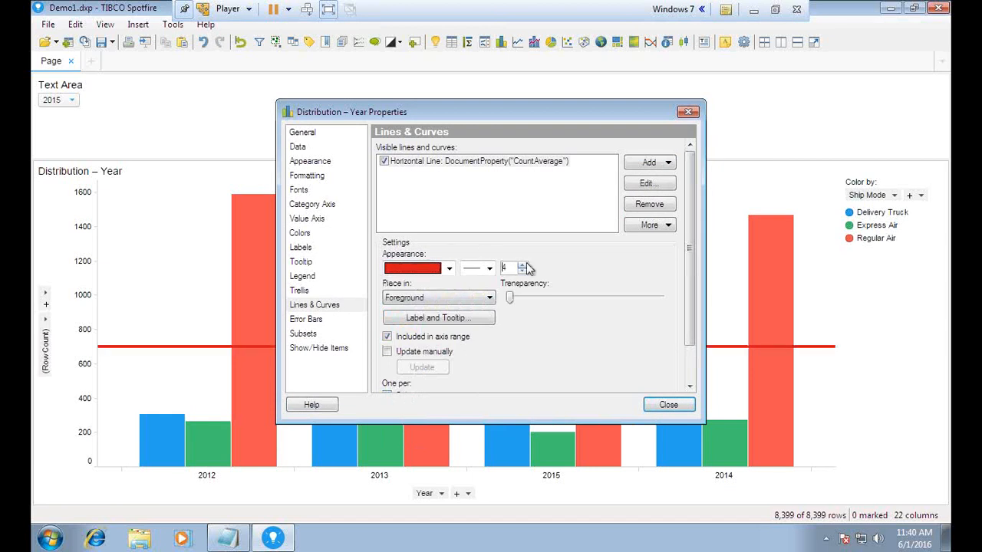
Show labels for all bars in the chart and close the visualization properties.
click(315, 249)
click(384, 162)
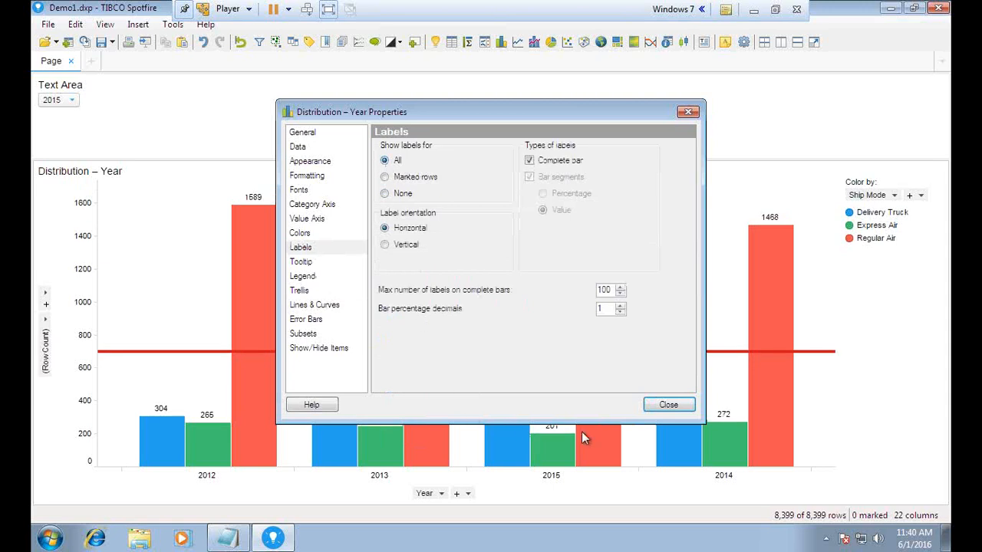
click(664, 407)
Test the average line by switching the Text Area year drop-down to 2013, 2012, 2014 and 2015.
click(62, 102)
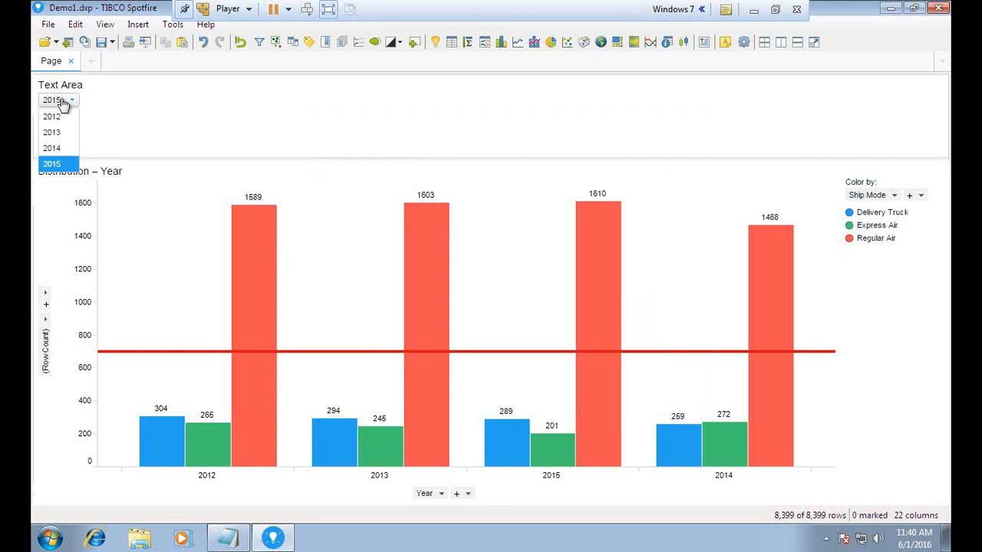
click(61, 132)
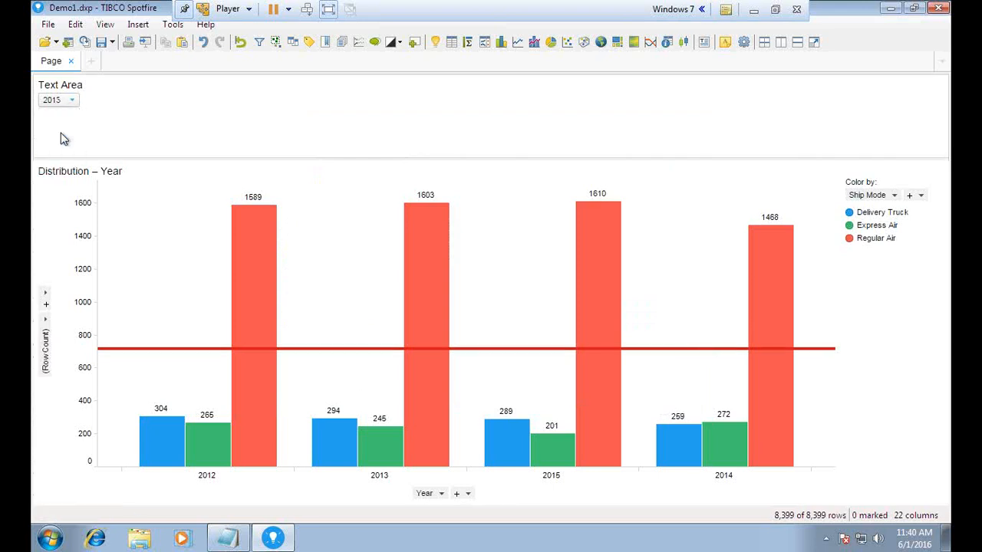
click(60, 100)
click(56, 116)
click(61, 102)
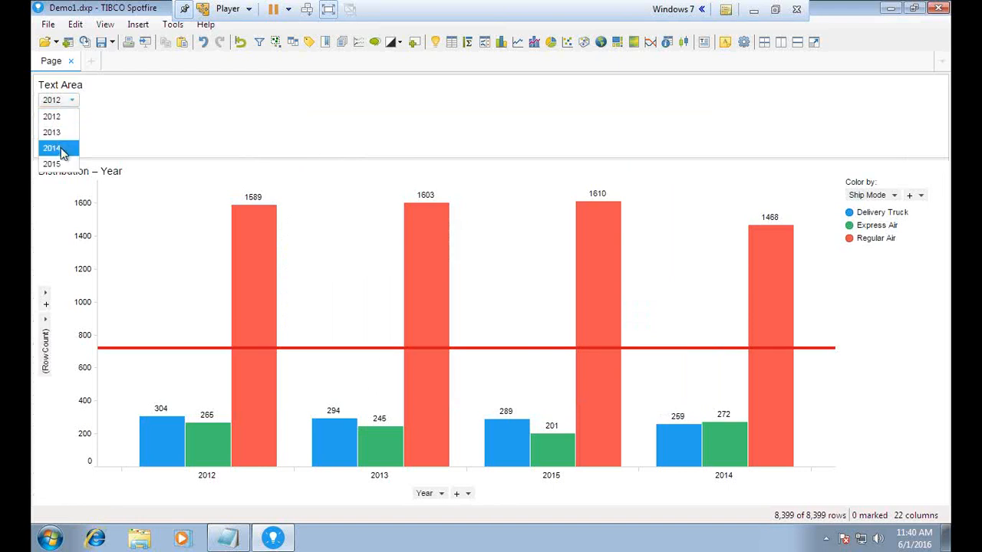
click(65, 147)
click(61, 100)
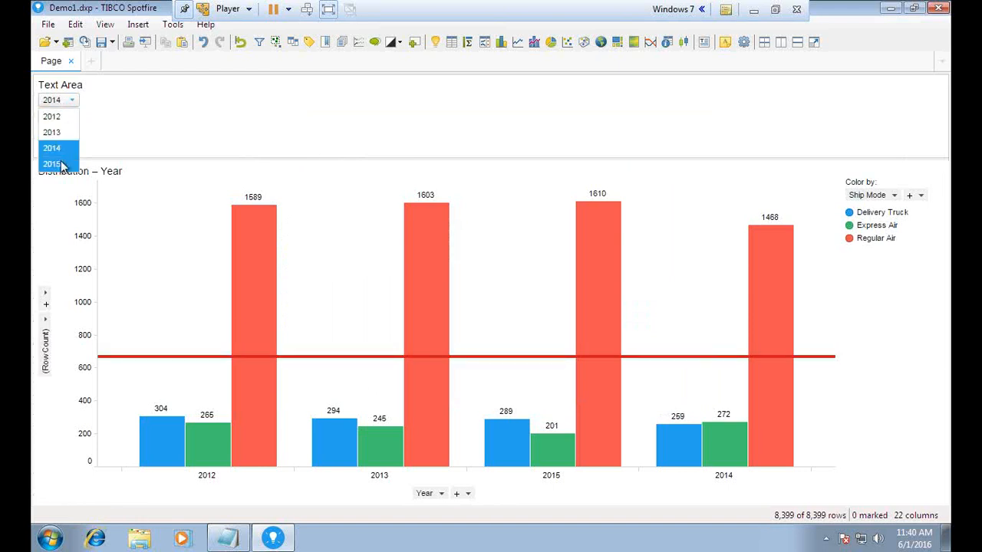
click(59, 166)
Cycle the year drop-down through 2014, 2012, 2013 and 2015, finish on 2014, and take the virtual machine out of full screen.
click(69, 101)
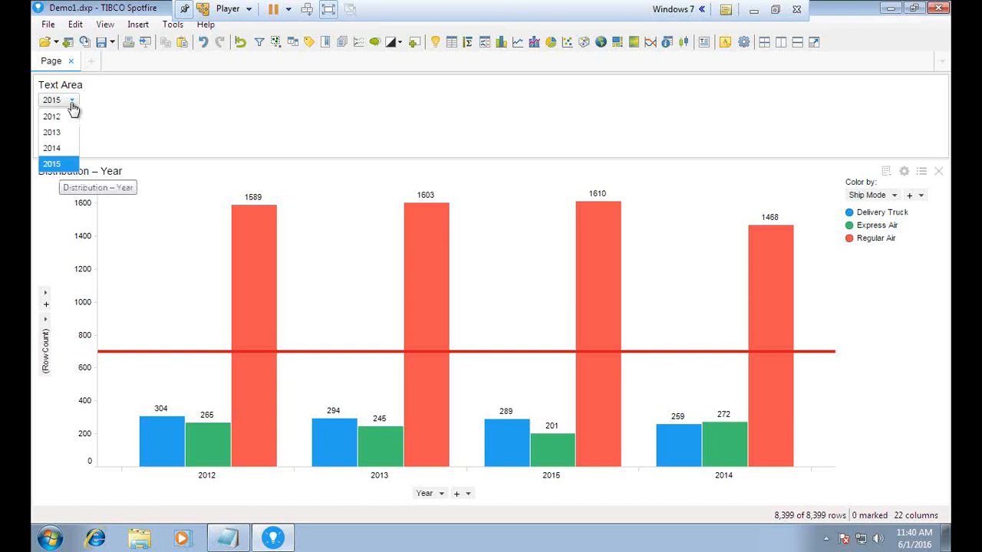
click(61, 149)
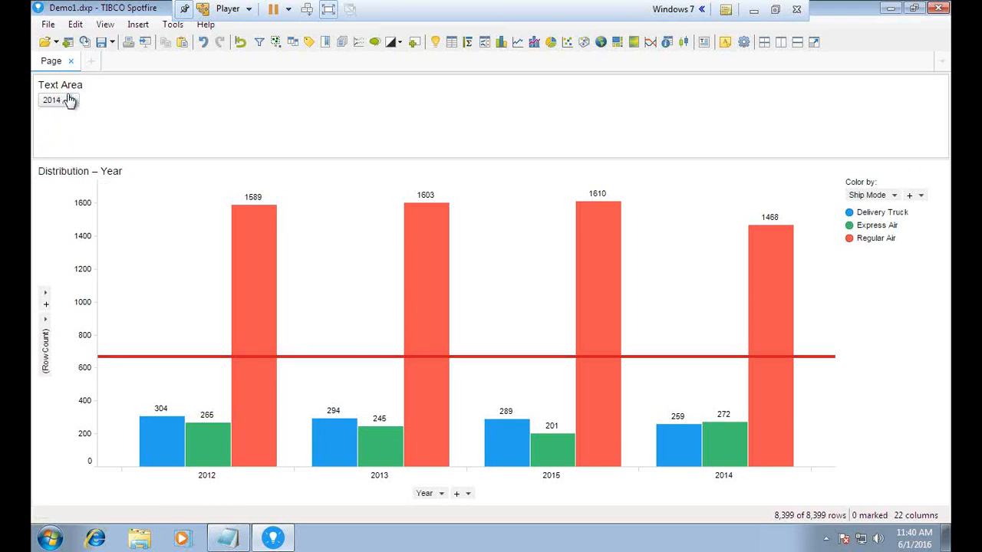
click(68, 100)
click(61, 117)
click(61, 101)
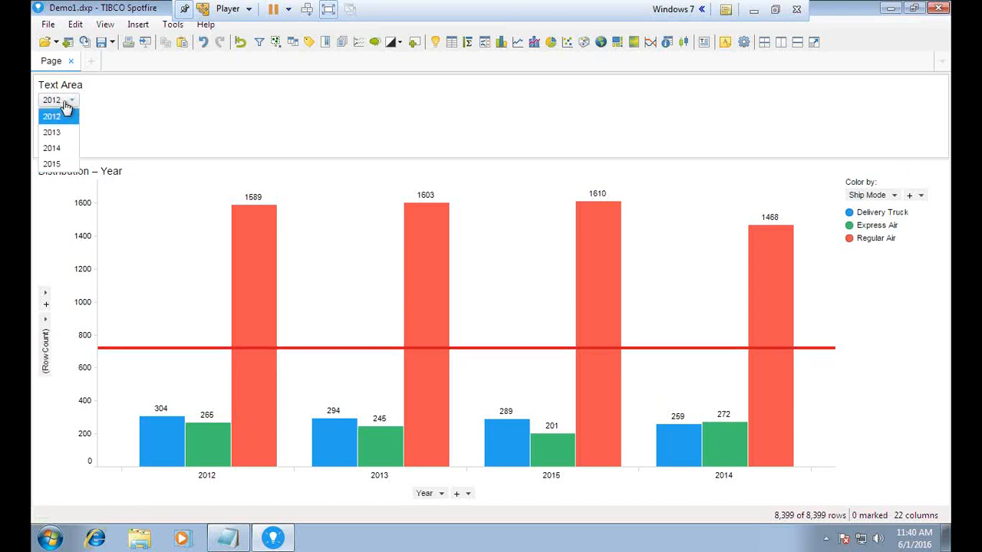
click(58, 131)
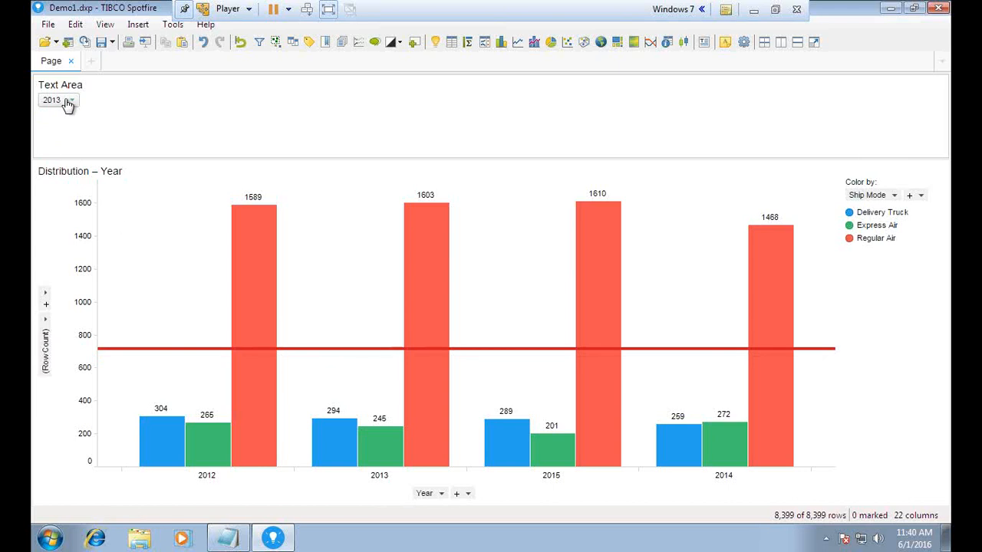
click(66, 102)
click(61, 163)
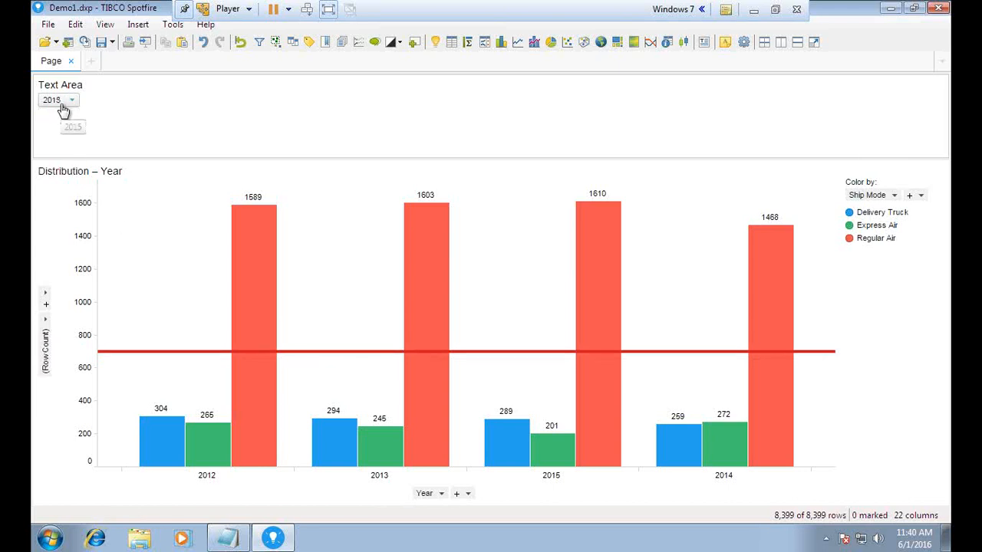
click(61, 100)
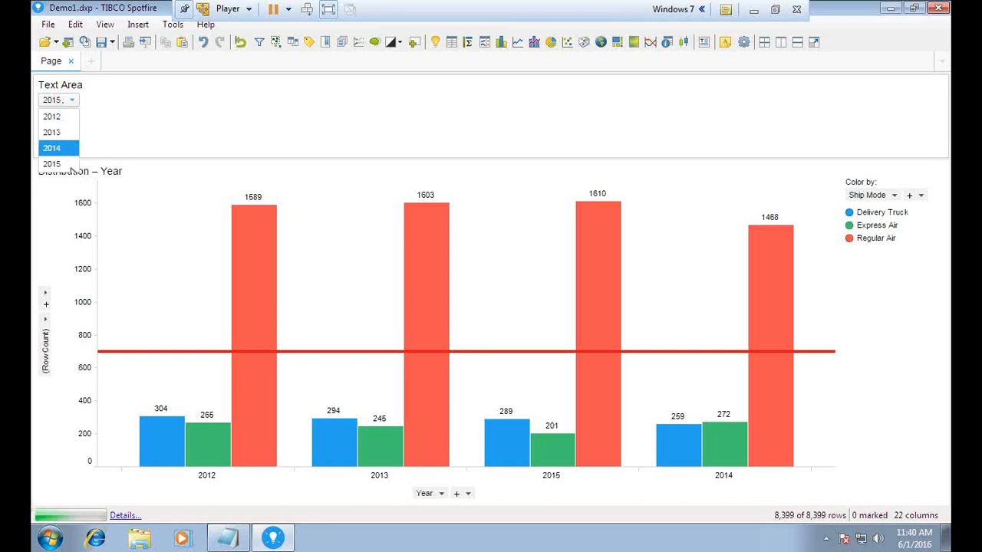
click(58, 147)
click(777, 9)
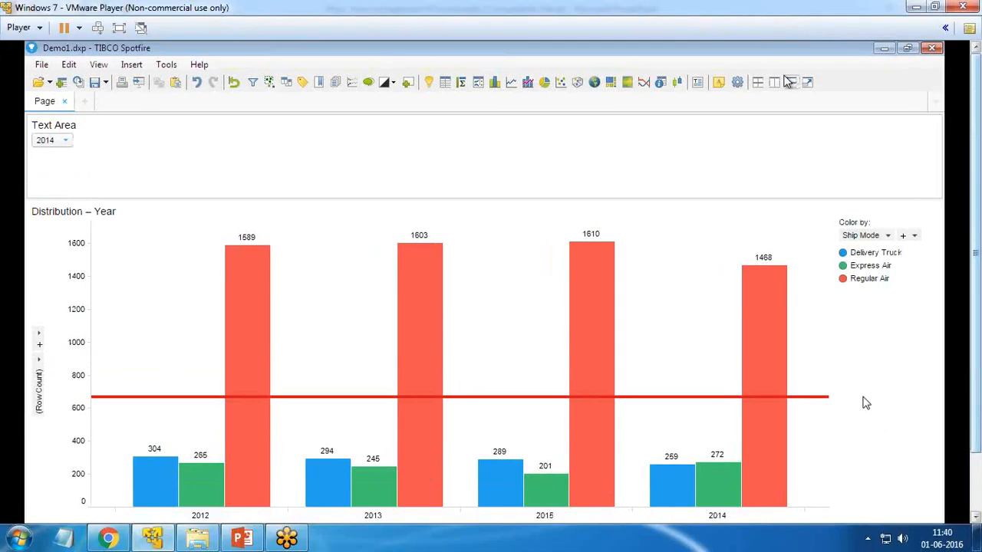